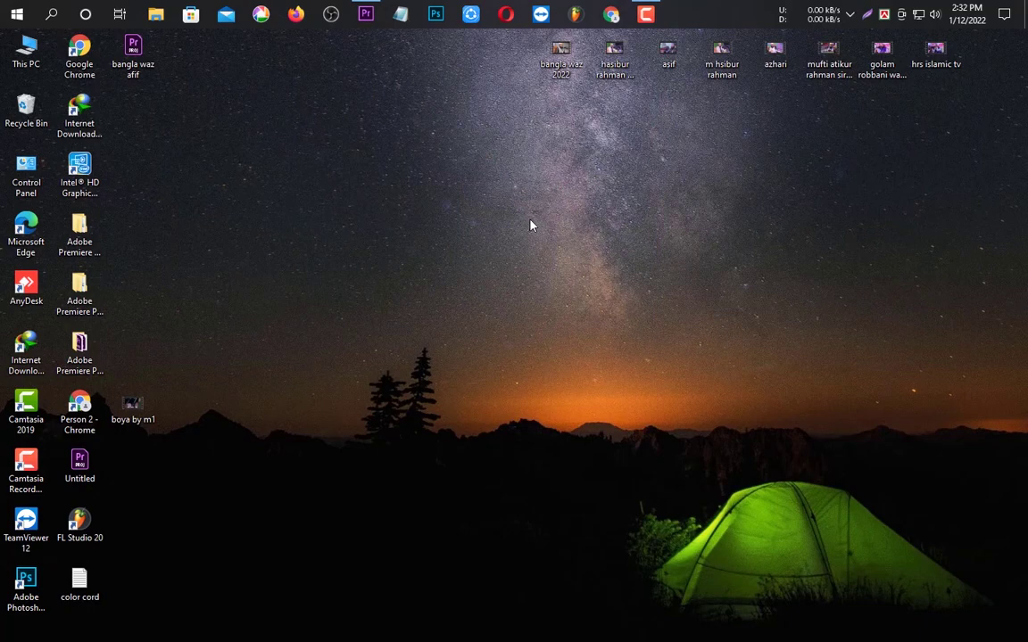
Refresh the Windows desktop six times from its right-click menu
right_click(455, 248)
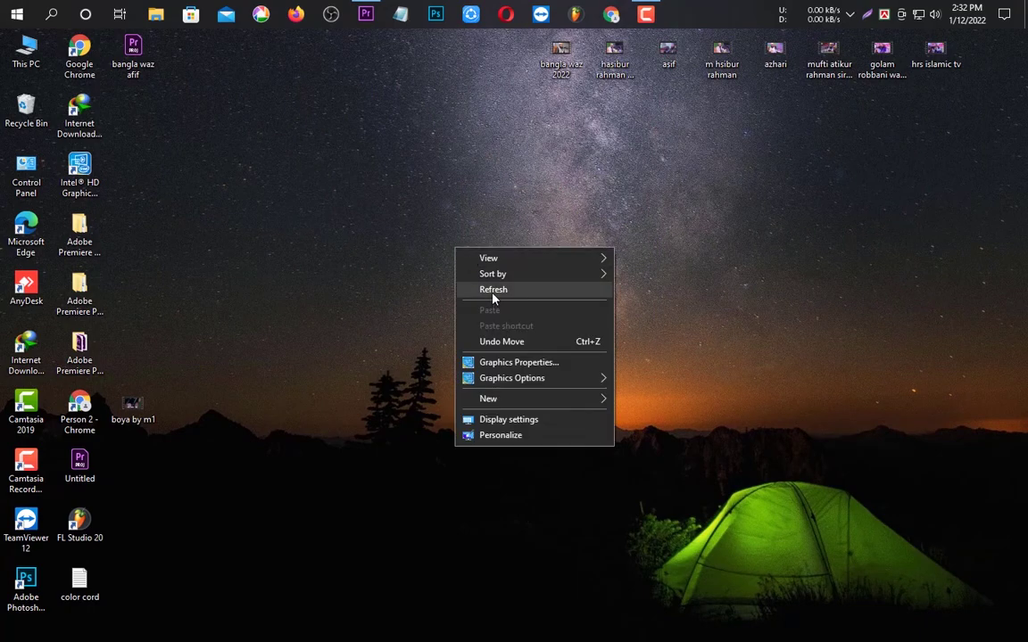
click(492, 290)
right_click(492, 293)
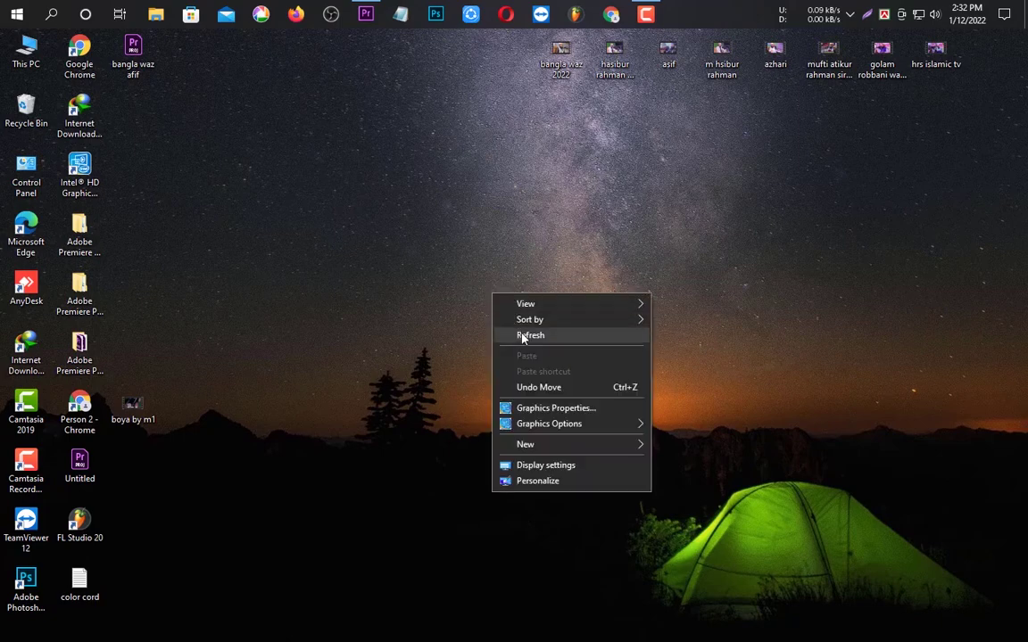
click(523, 337)
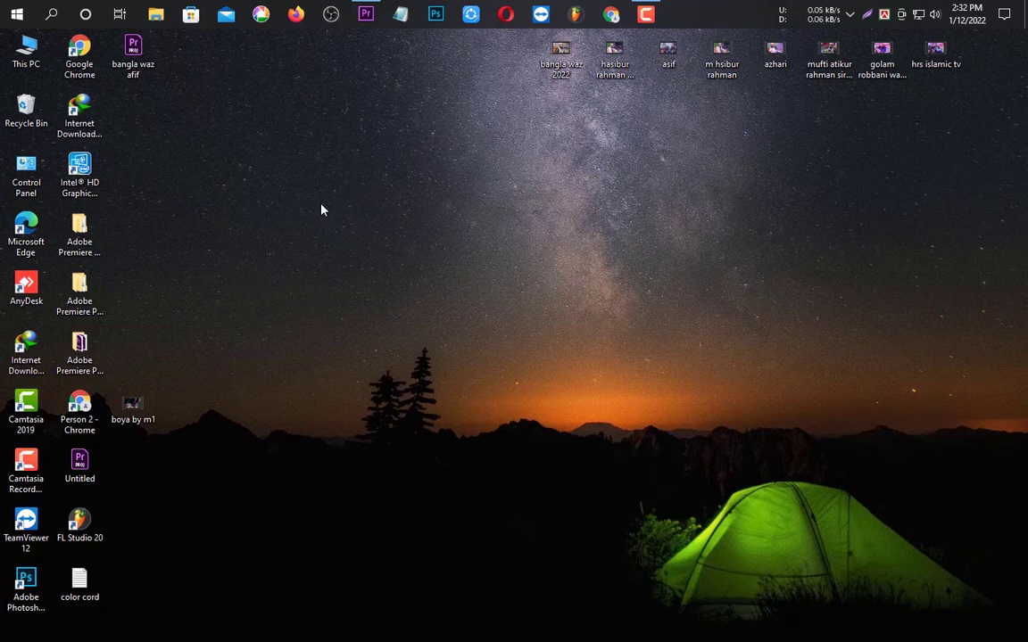
right_click(322, 210)
click(341, 242)
right_click(287, 157)
click(325, 193)
right_click(318, 170)
click(328, 207)
right_click(330, 171)
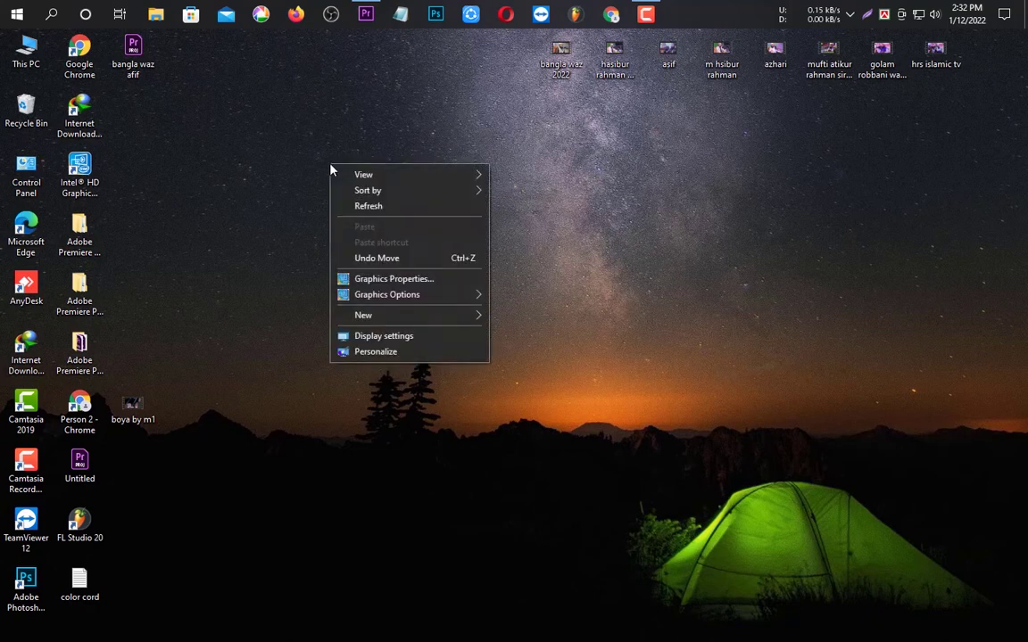
click(403, 207)
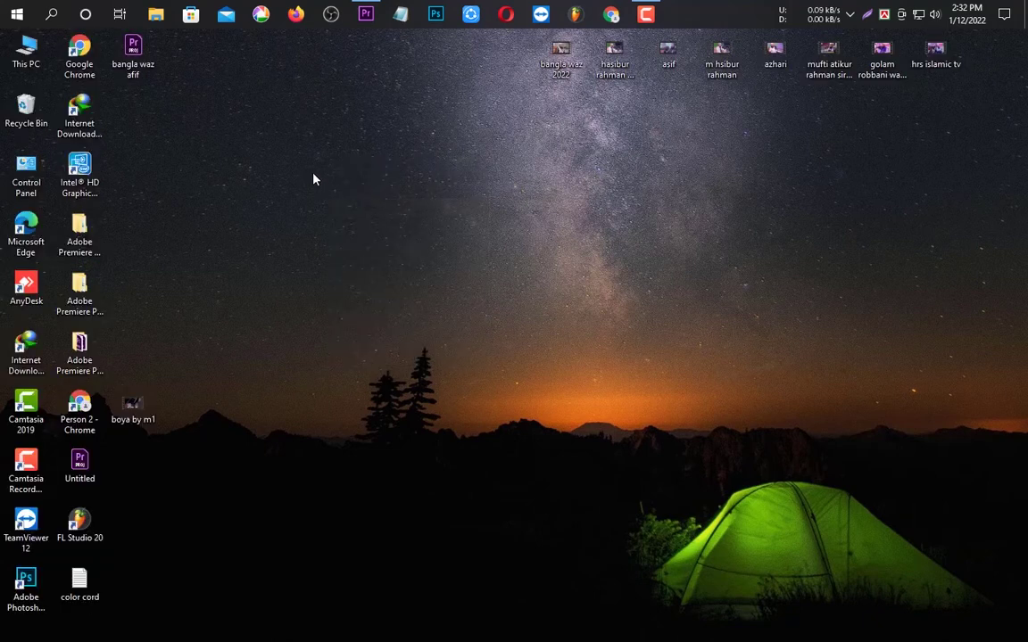
Launch Firefox, skip the default-browser prompt, and go to your YouTube channel's Videos tab
click(297, 12)
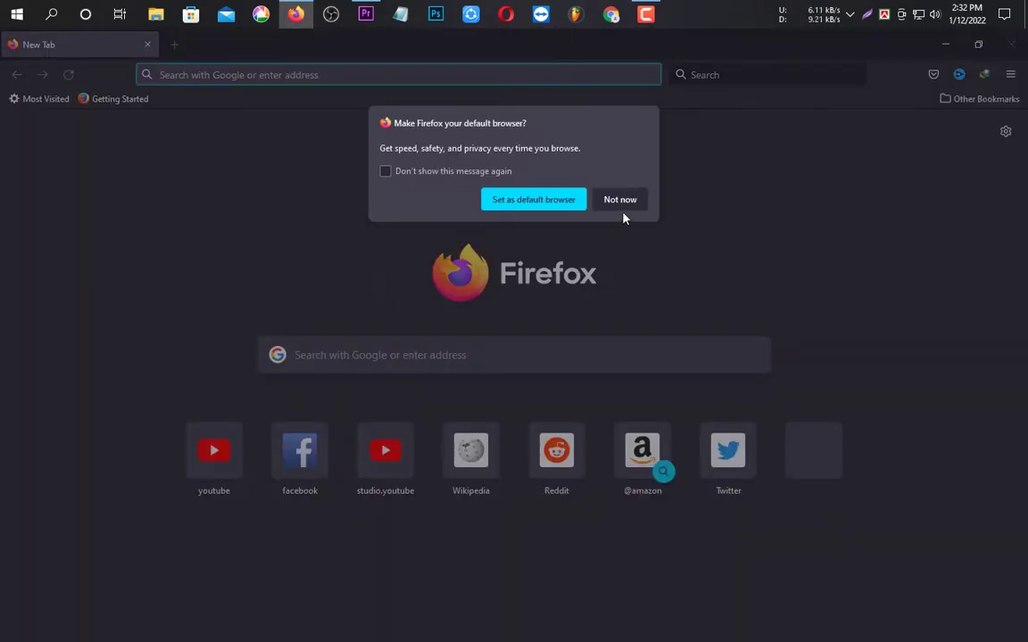
click(620, 202)
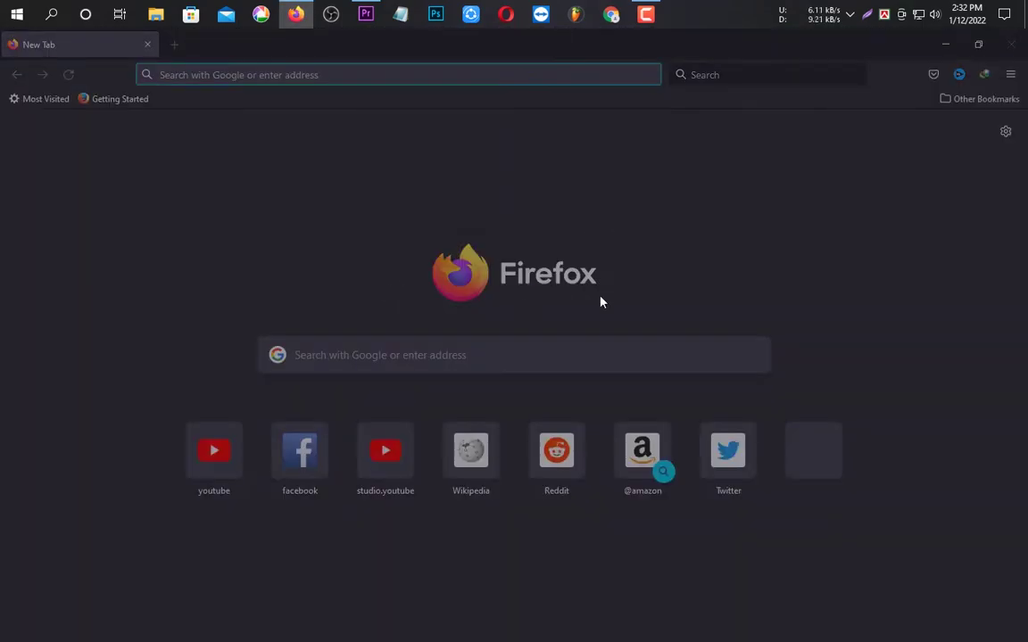
click(196, 470)
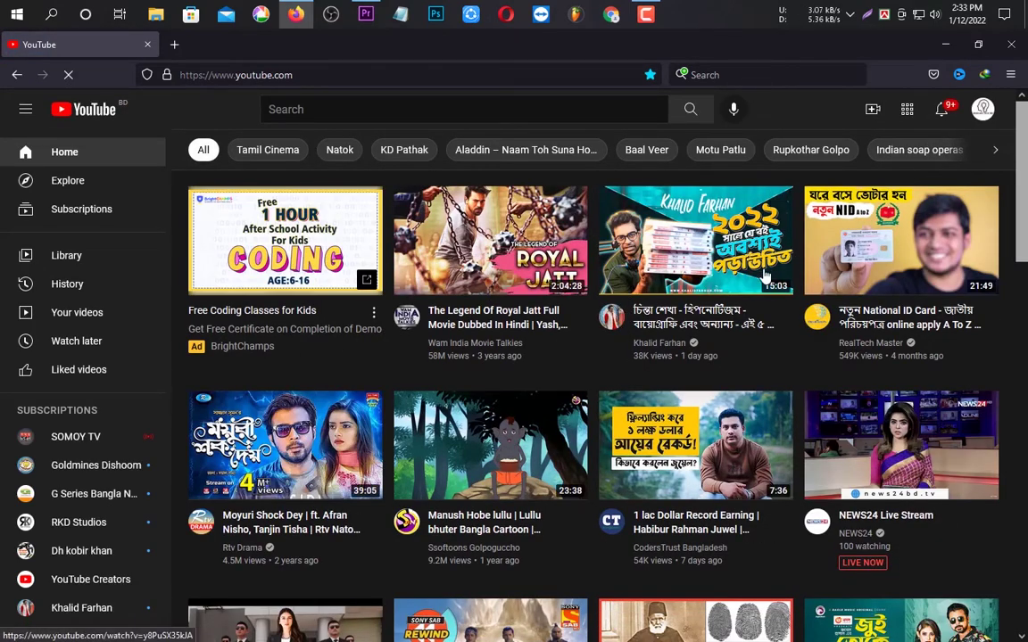
click(984, 113)
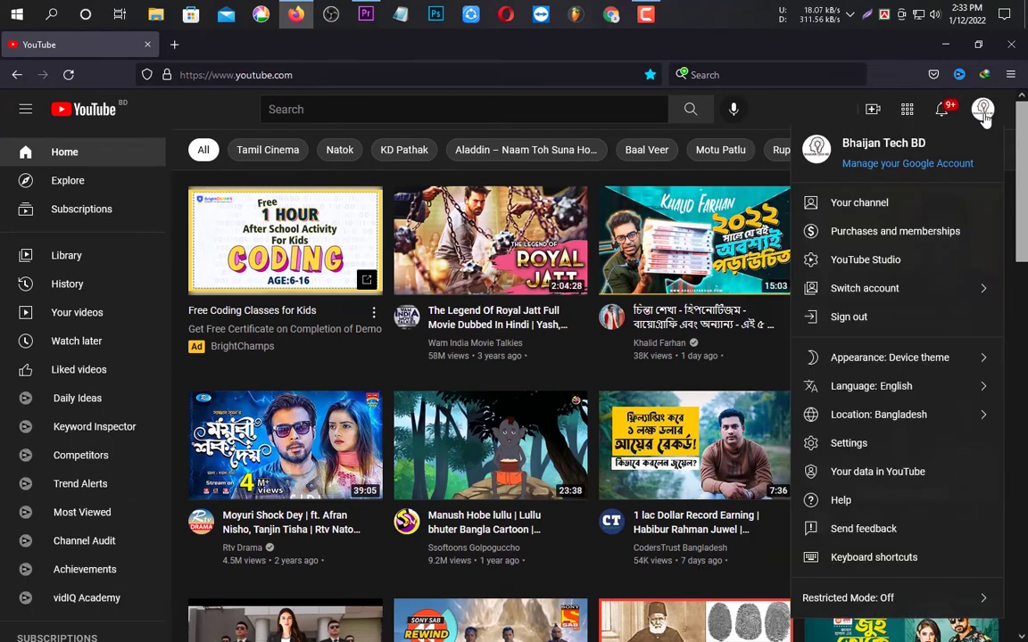
click(851, 203)
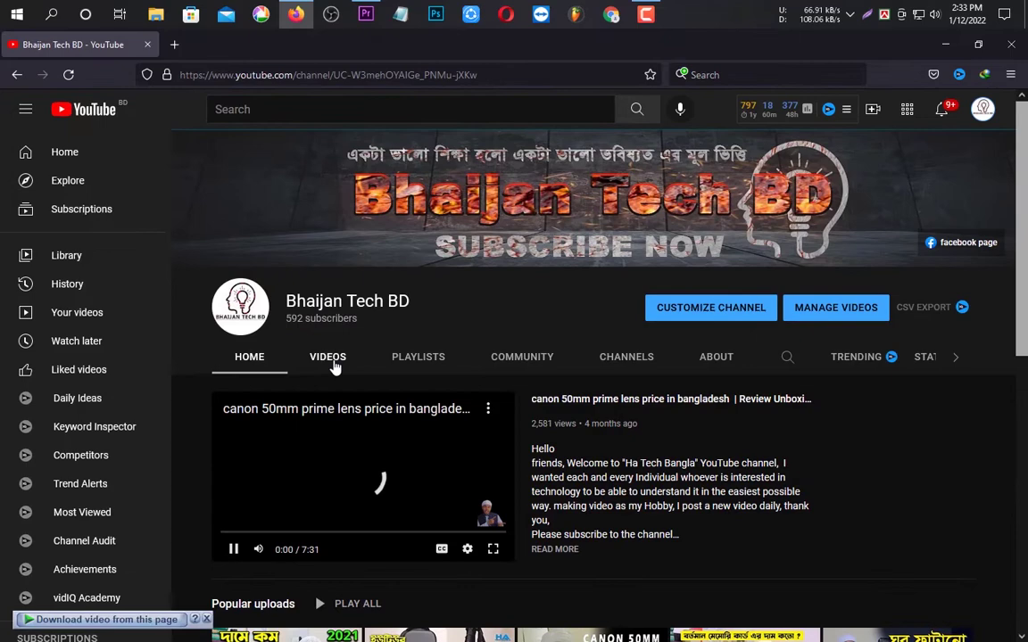
click(328, 360)
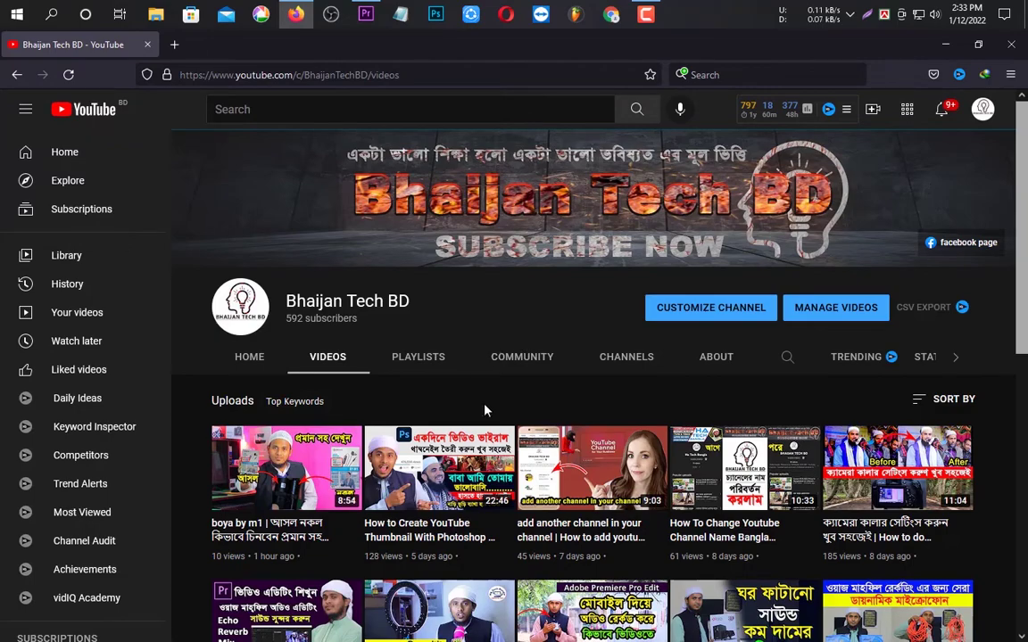
Scroll through the channel's uploads, then select and deselect the channel name
scroll(486, 412, down, 4)
scroll(491, 418, down, 2)
scroll(496, 417, up, 2)
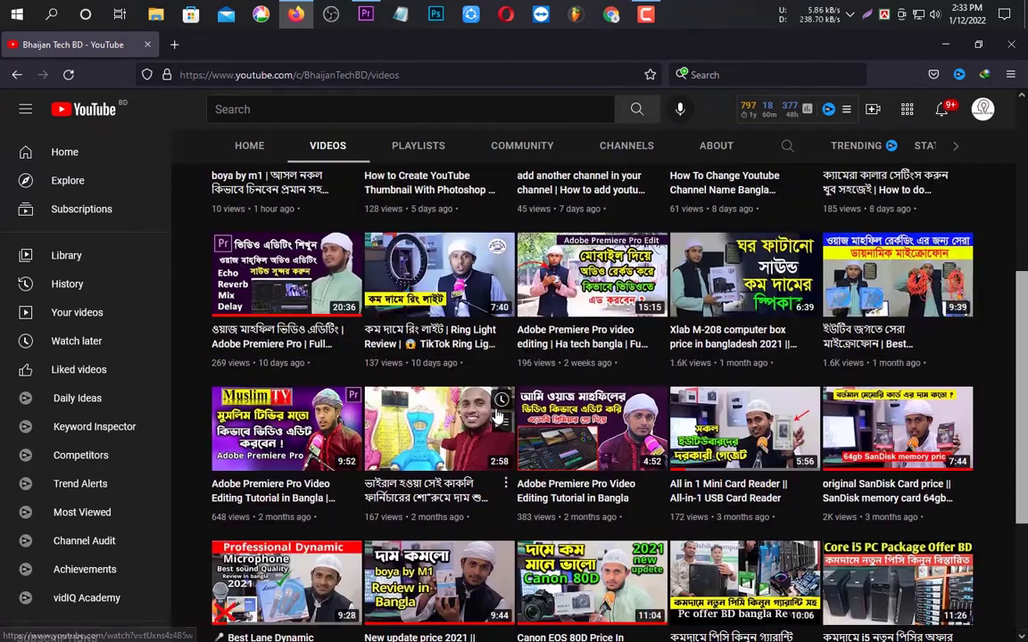
scroll(494, 451, up, 4)
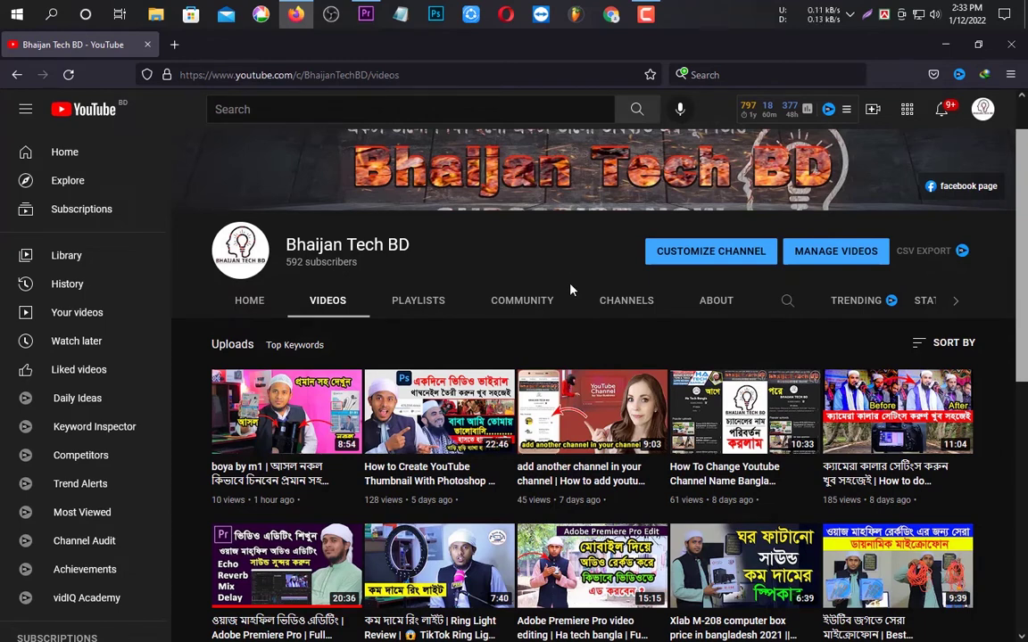
scroll(571, 289, up, 1)
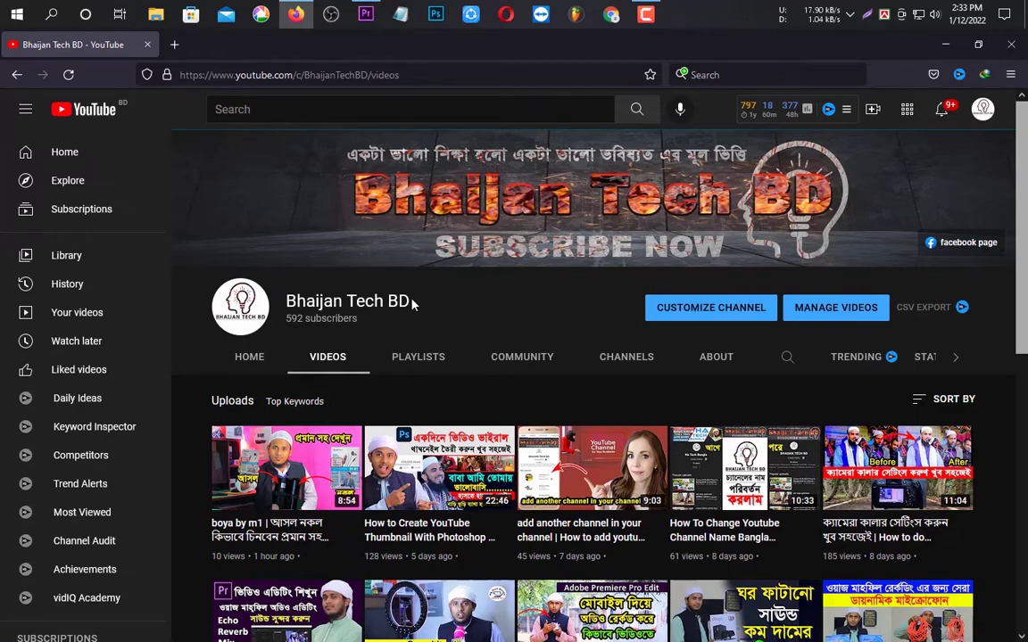
drag(411, 301, 286, 302)
click(377, 270)
Browse the uploads further, then minimize Firefox to reveal the desktop
scroll(389, 270, down, 5)
scroll(418, 374, up, 3)
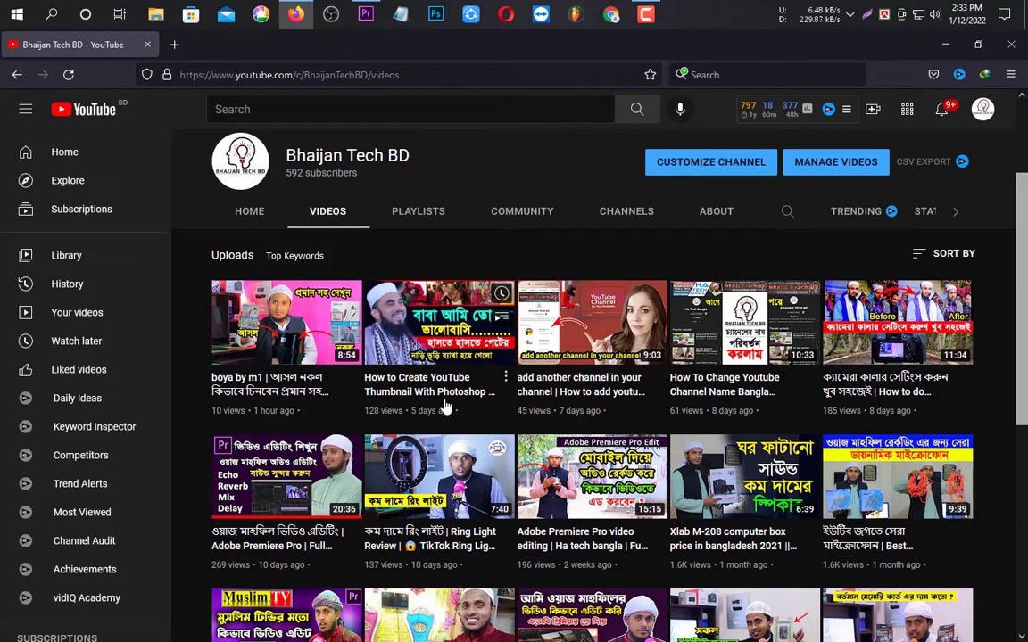
scroll(452, 402, down, 1)
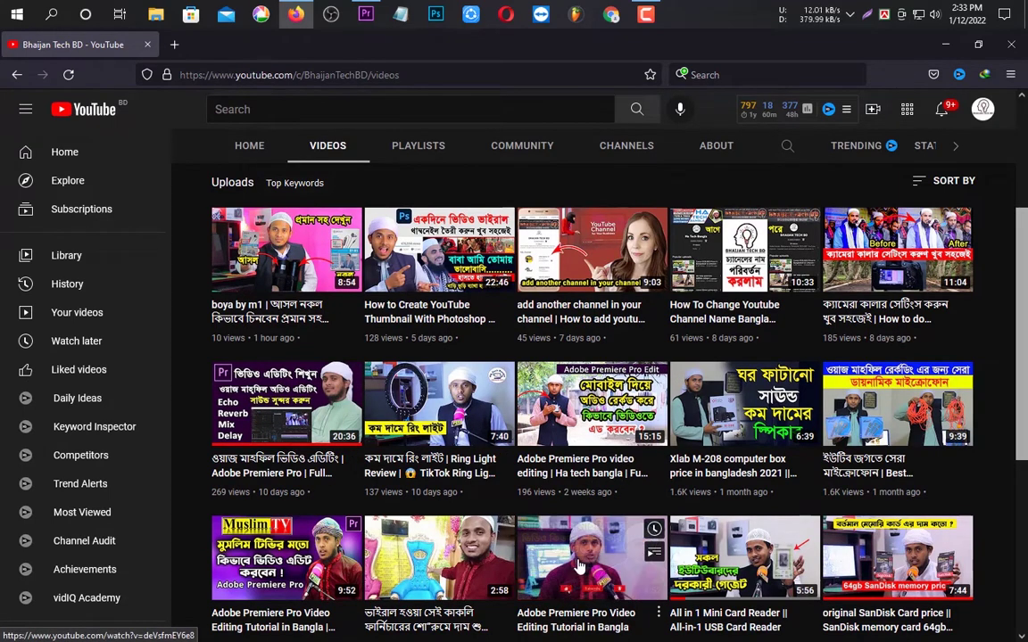
scroll(581, 536, down, 1)
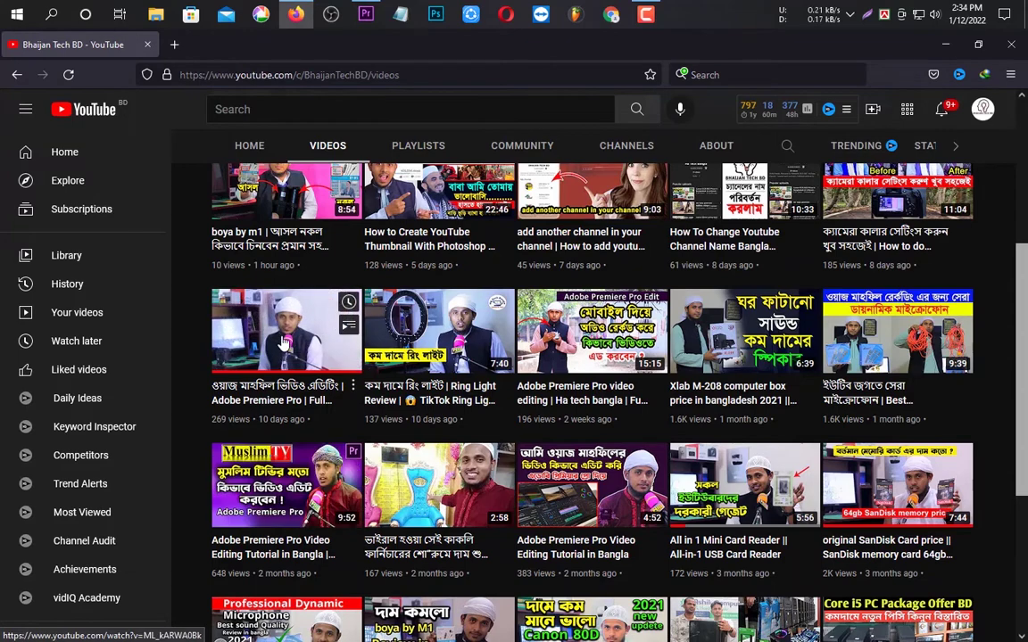
scroll(284, 342, up, 3)
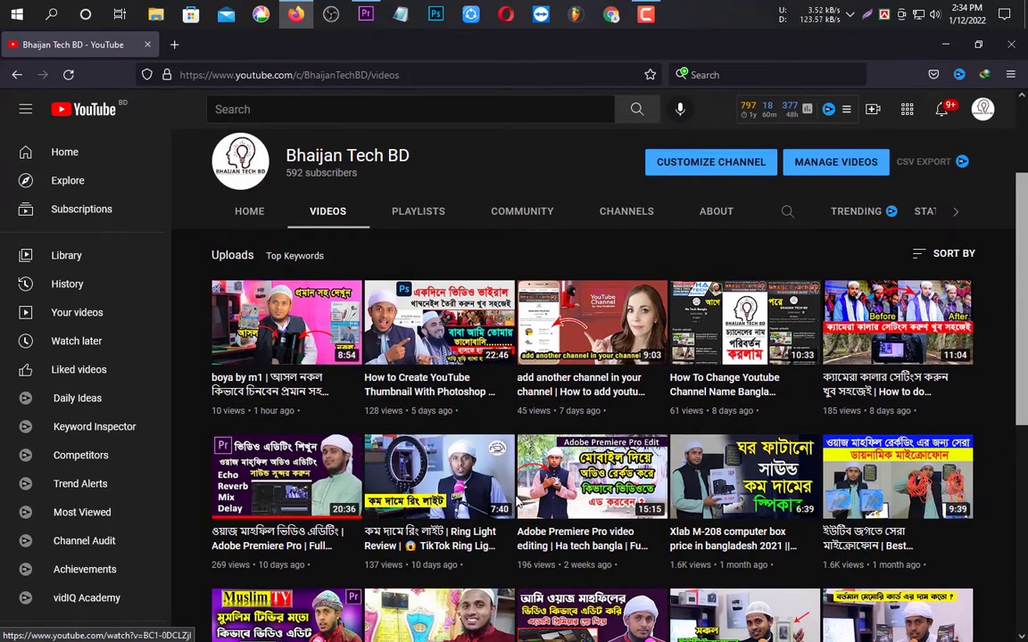
scroll(571, 498, down, 4)
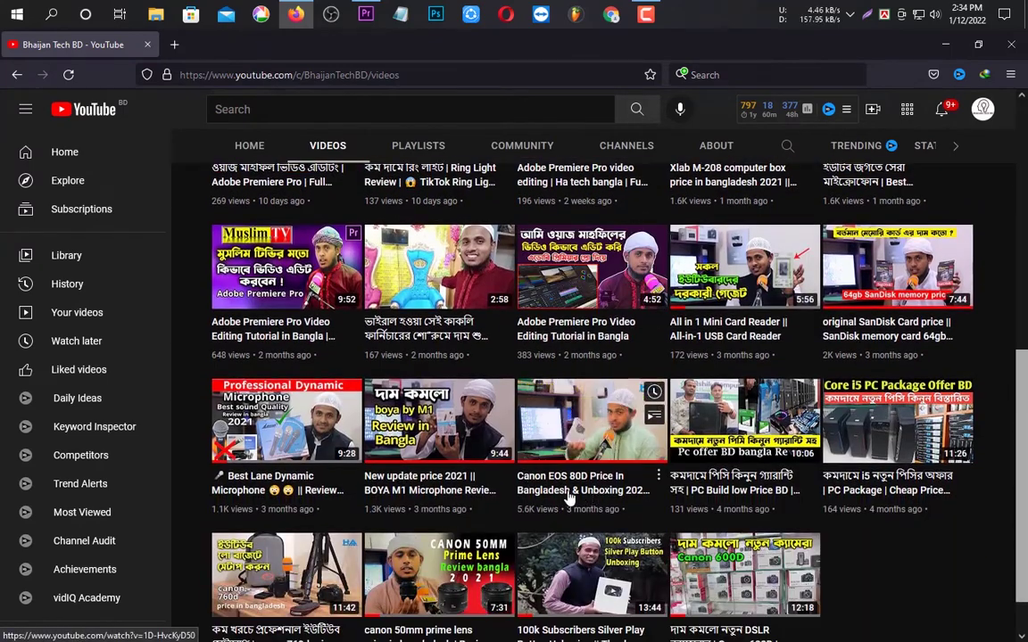
scroll(550, 486, up, 3)
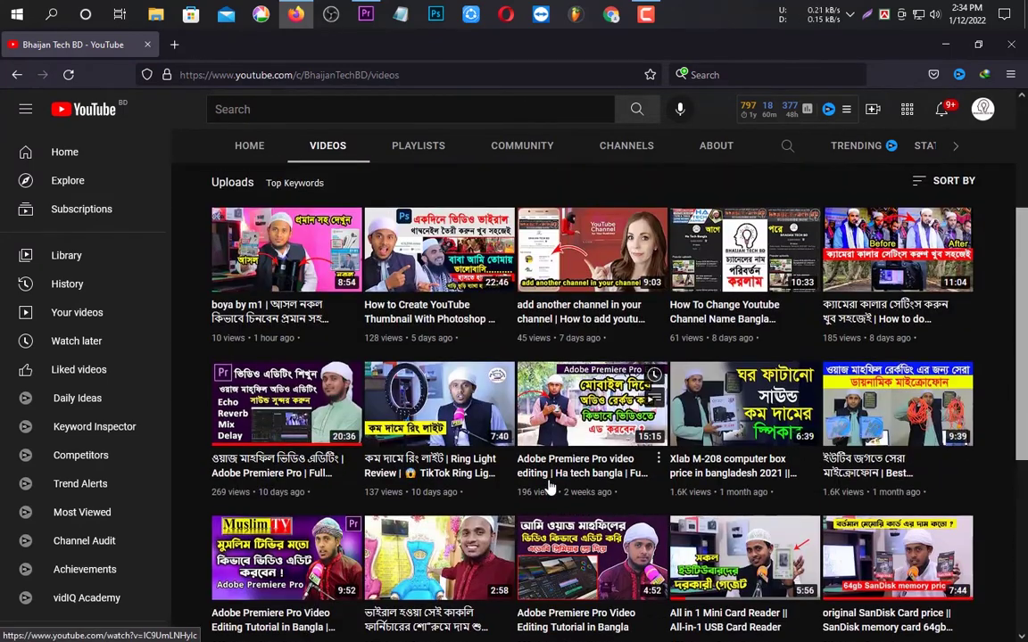
scroll(551, 487, up, 3)
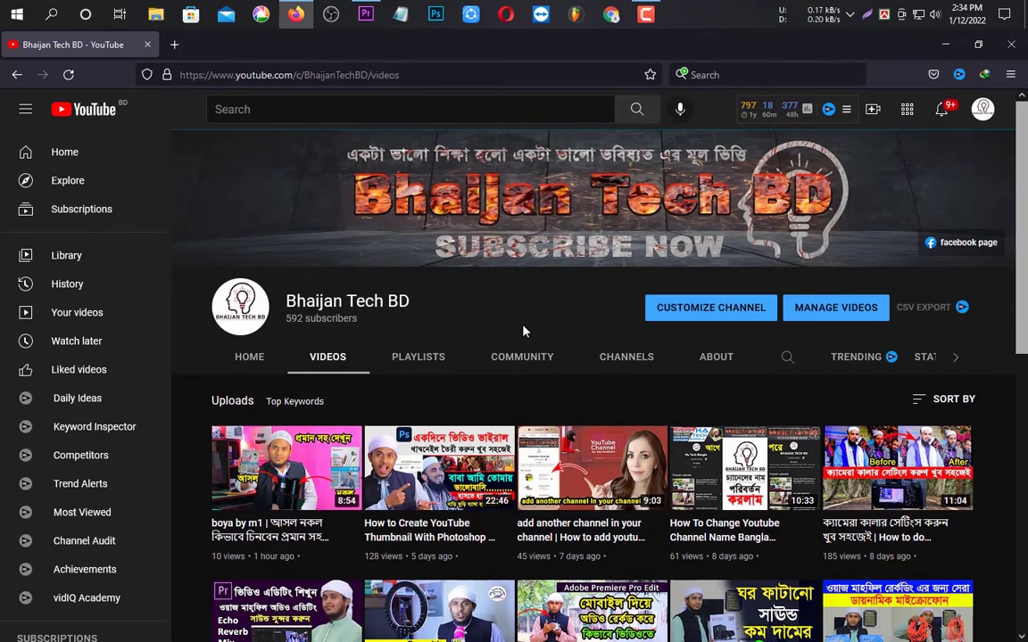
click(945, 43)
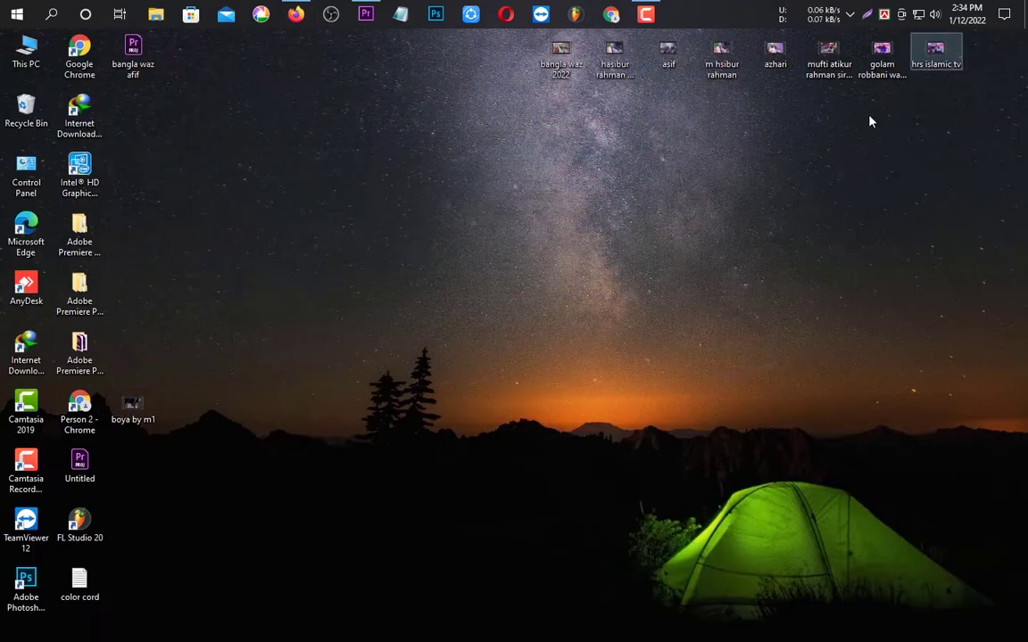
Refresh the desktop twice, switch to Premiere Pro, and zoom out to fit the MVI_8490 sequence
right_click(414, 151)
click(443, 189)
right_click(364, 132)
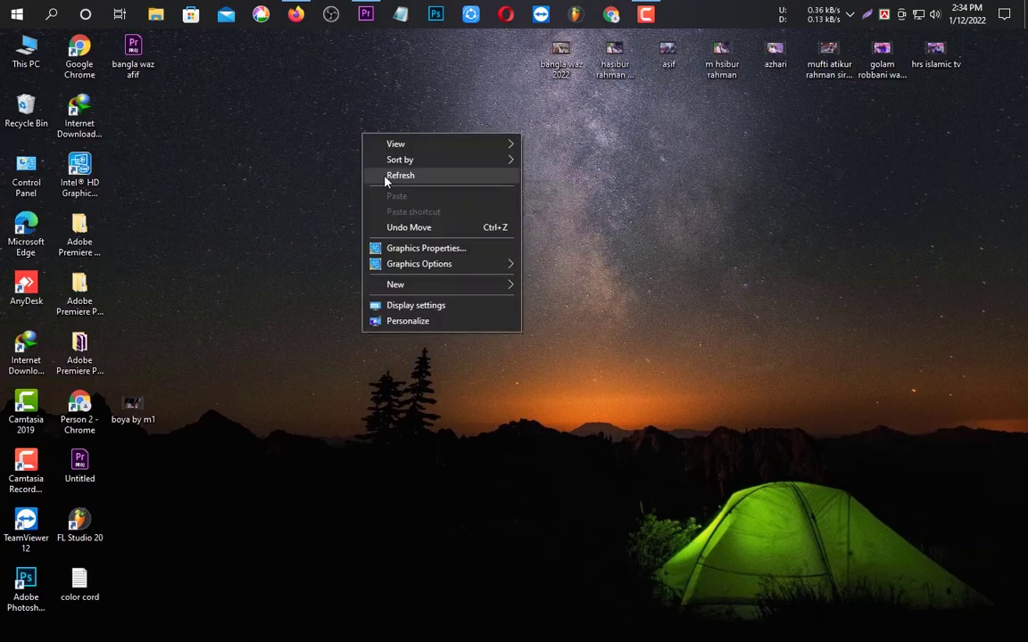
click(386, 176)
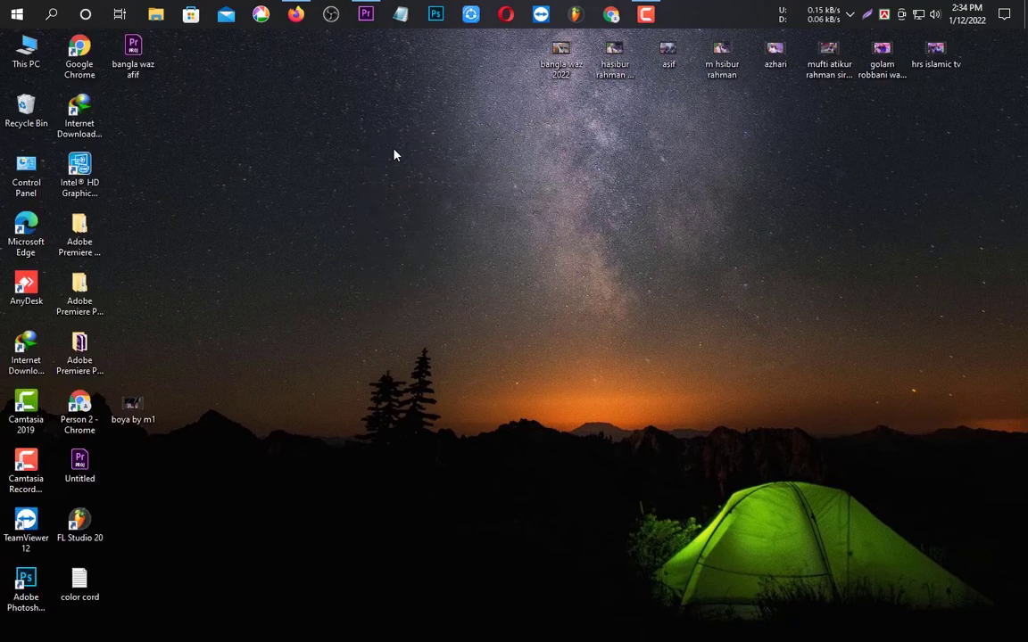
click(366, 15)
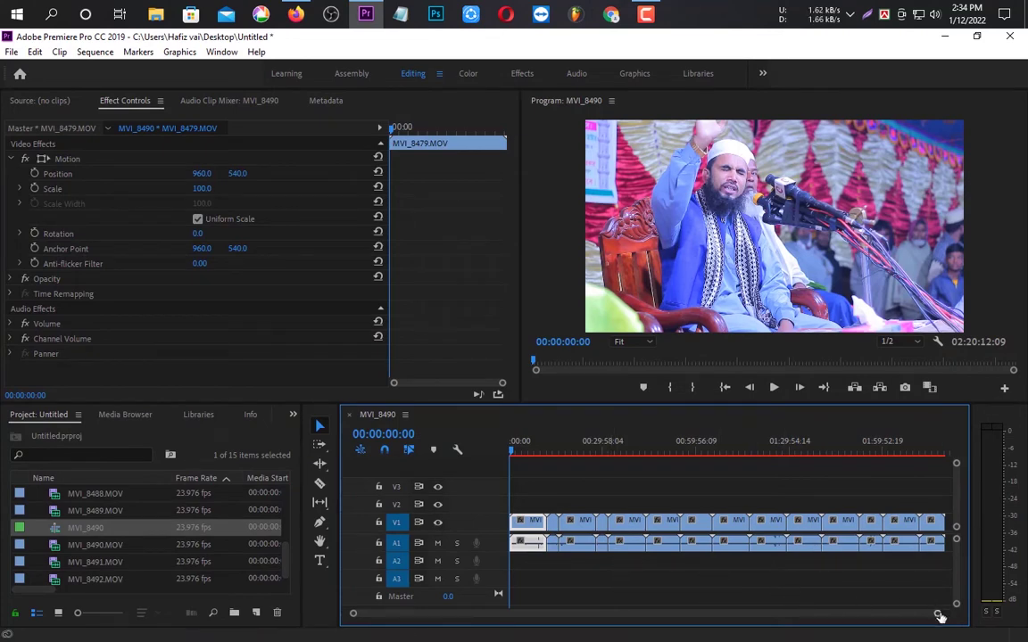
drag(937, 614, 948, 617)
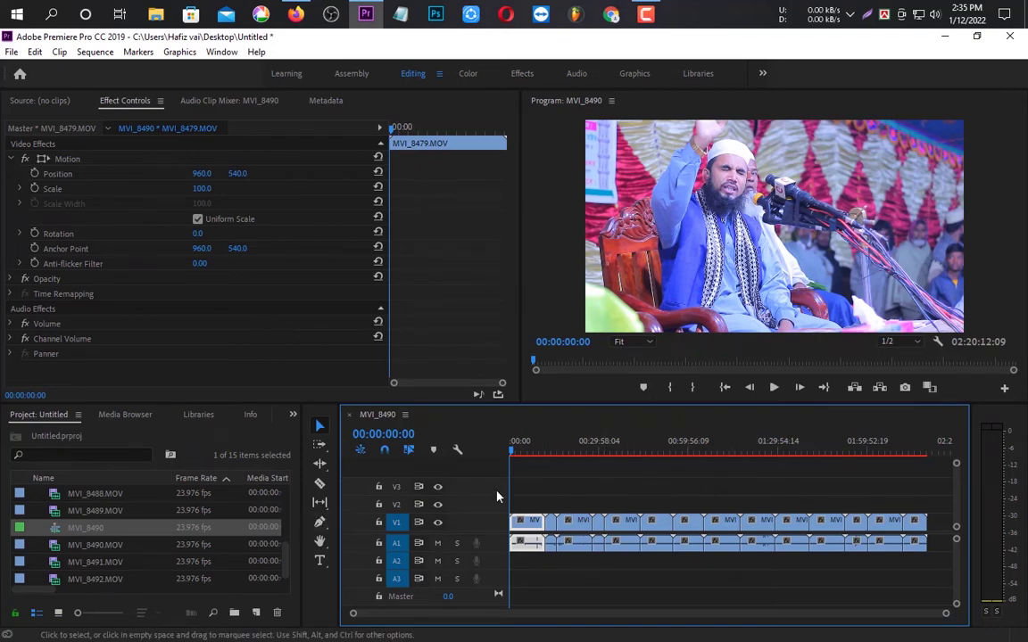
Show the Effects panel, expand Audio Effects, and scroll down to DeNoise
click(292, 417)
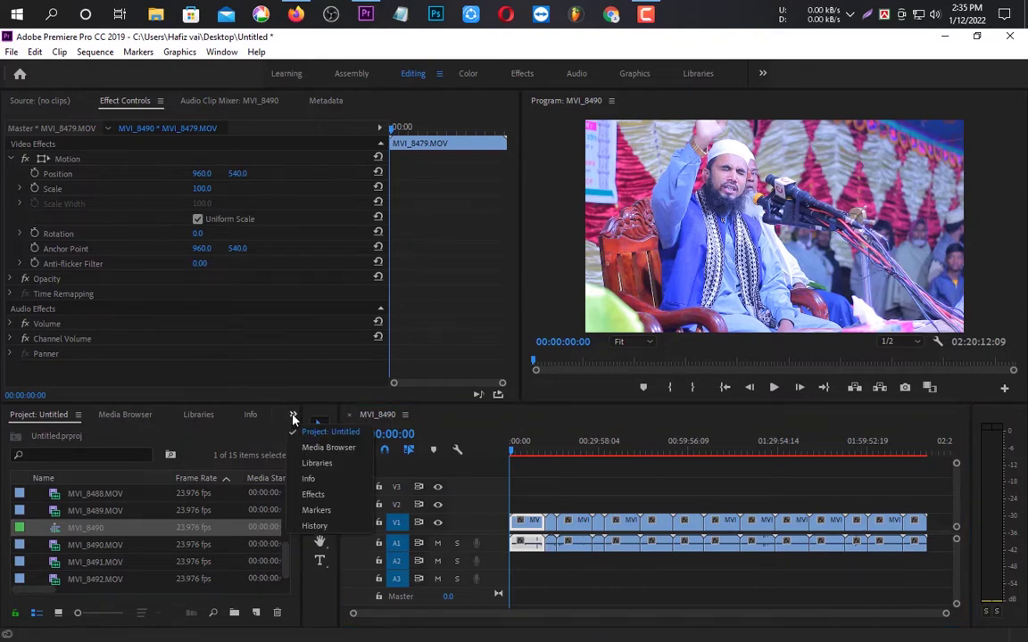
click(314, 496)
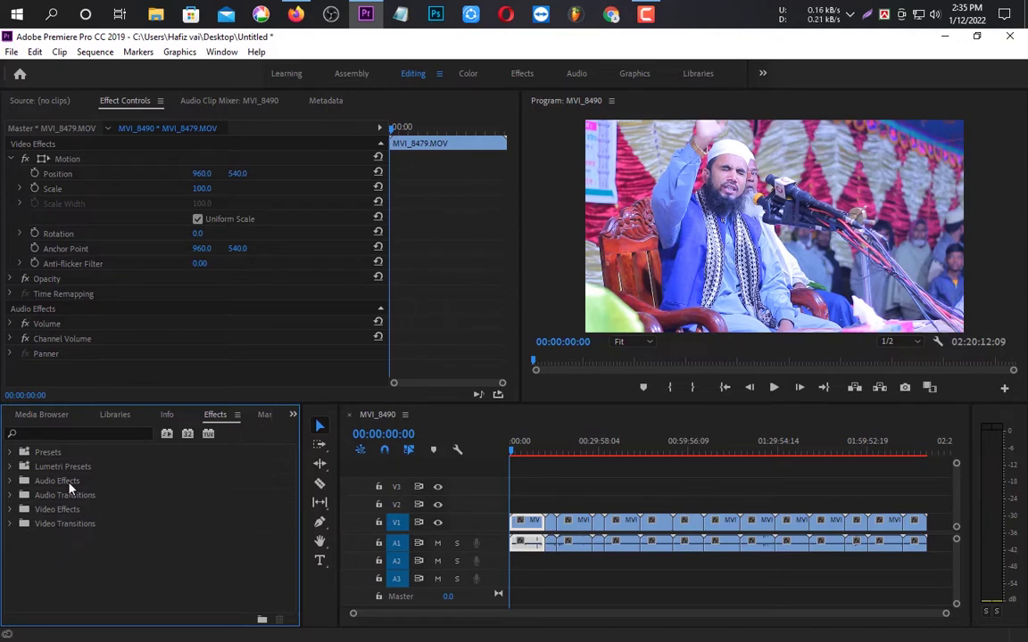
click(9, 482)
scroll(89, 498, down, 2)
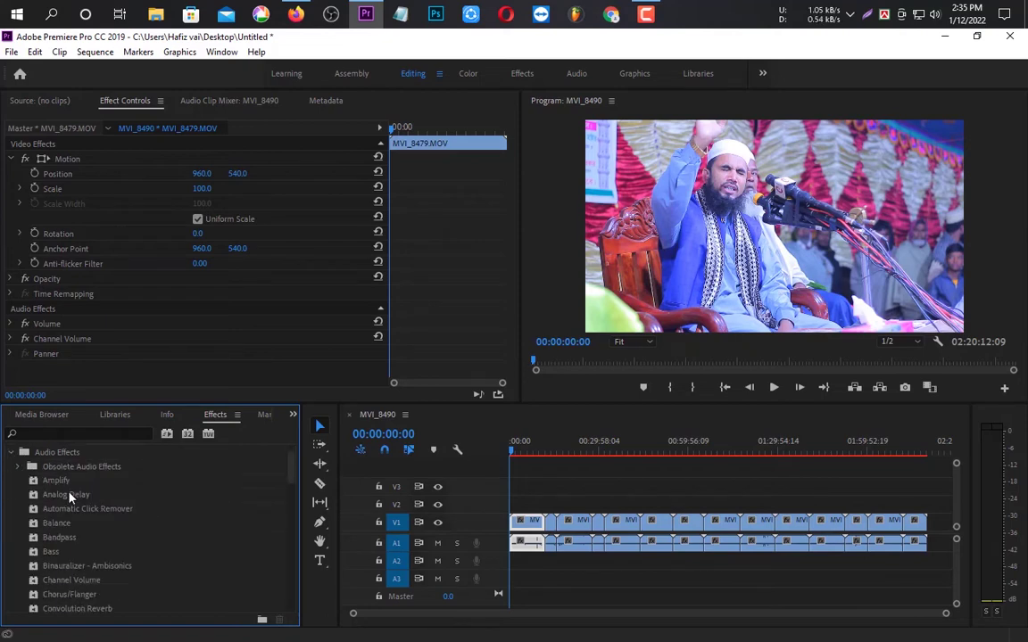
scroll(94, 496, down, 1)
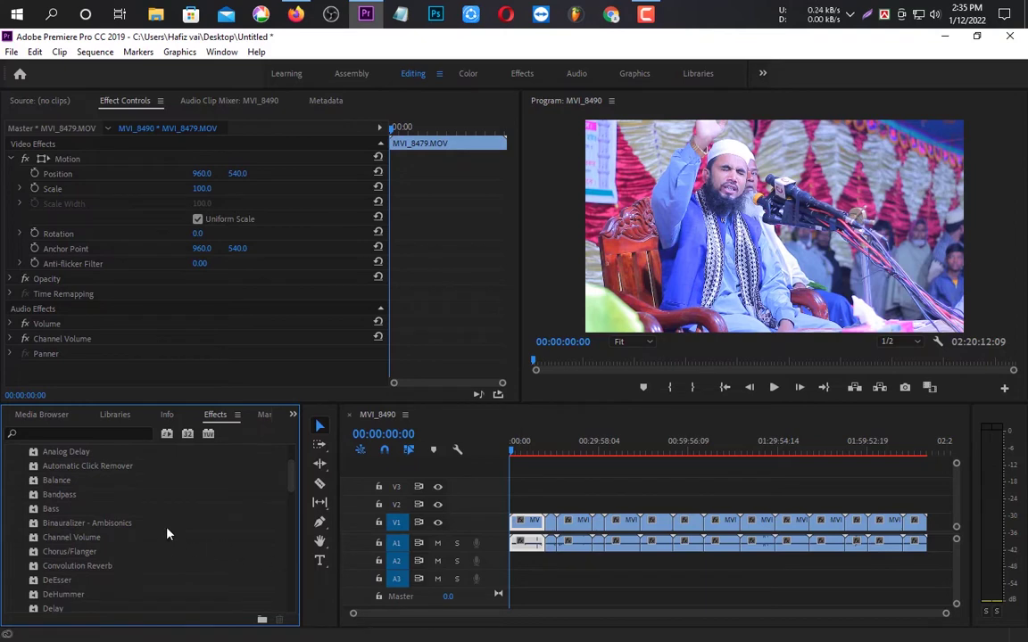
scroll(158, 535, down, 1)
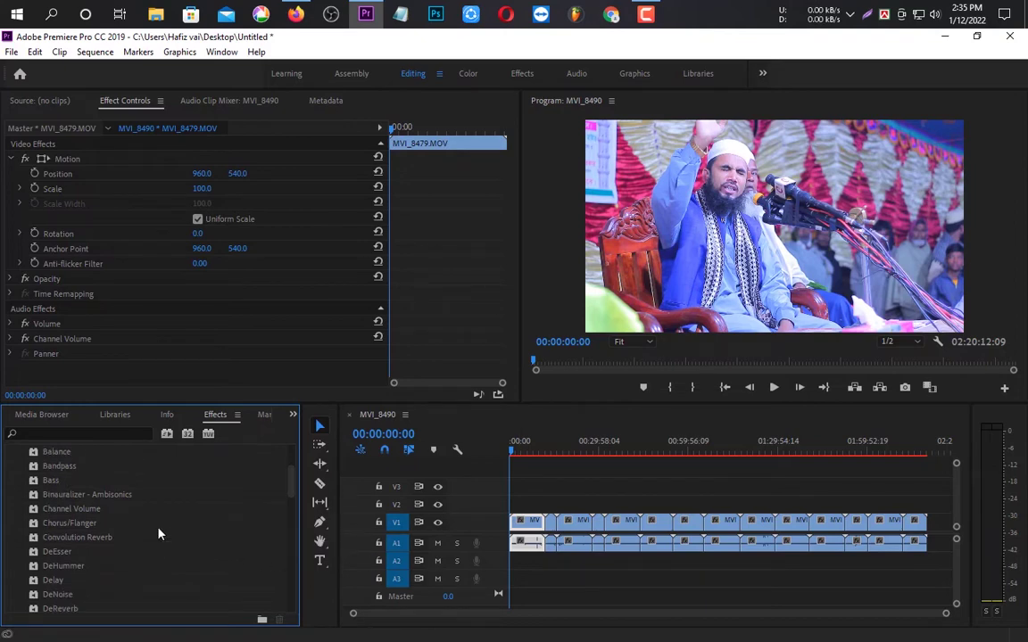
scroll(153, 507, down, 1)
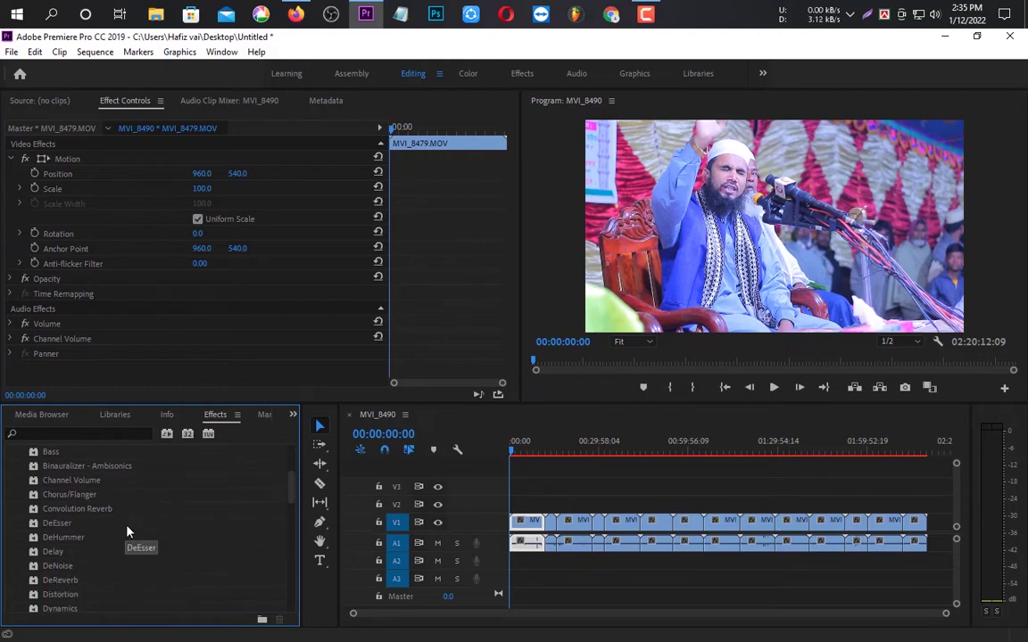
scroll(91, 556, down, 1)
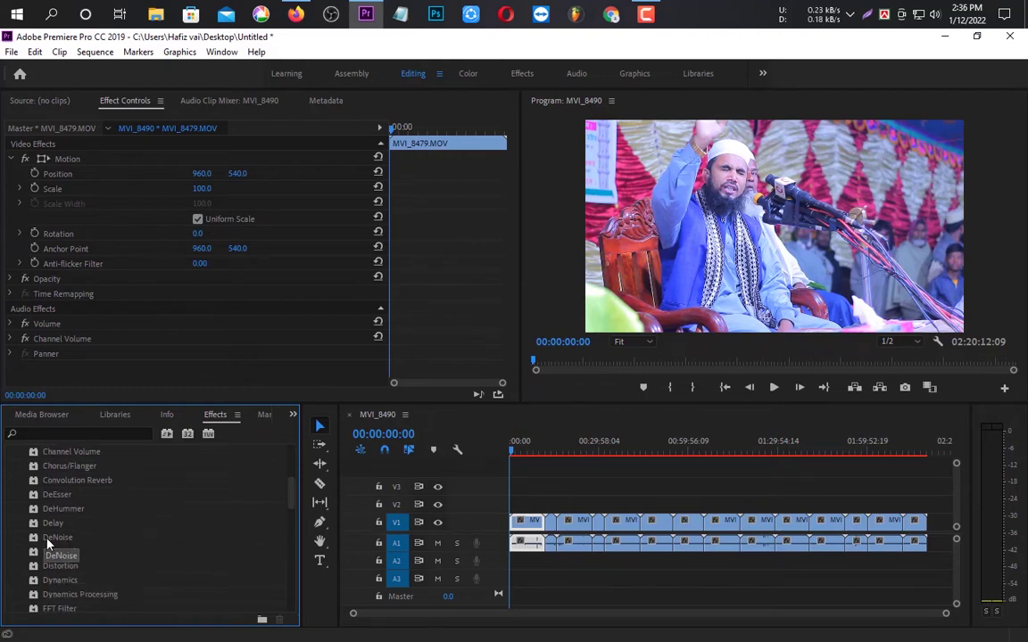
Apply DeNoise to MVI_8479's A1 audio clip, zoom the timeline, and start playback
drag(49, 542, 525, 546)
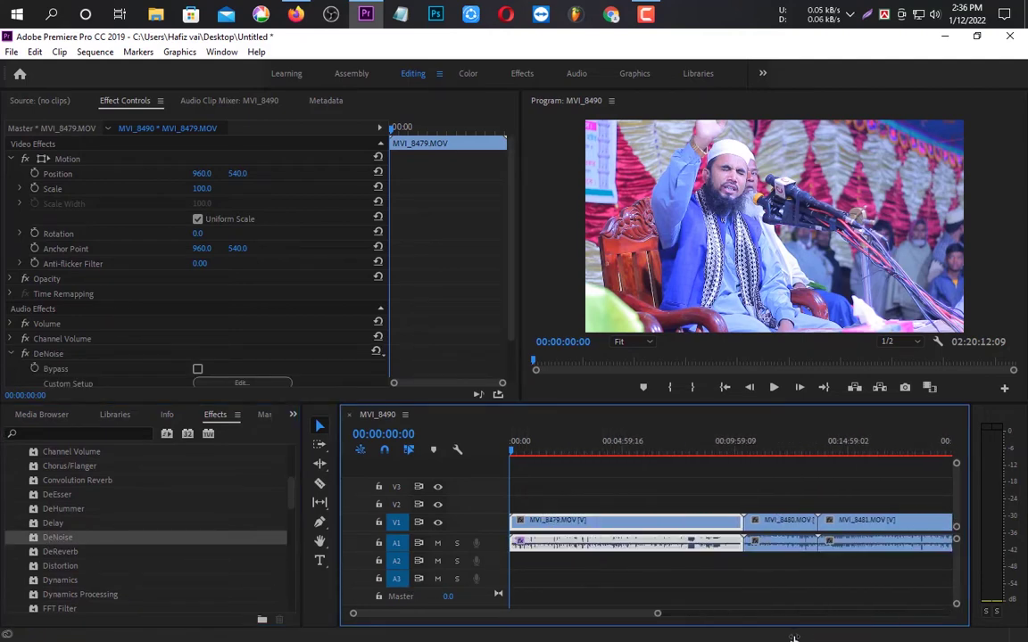
drag(948, 615, 617, 614)
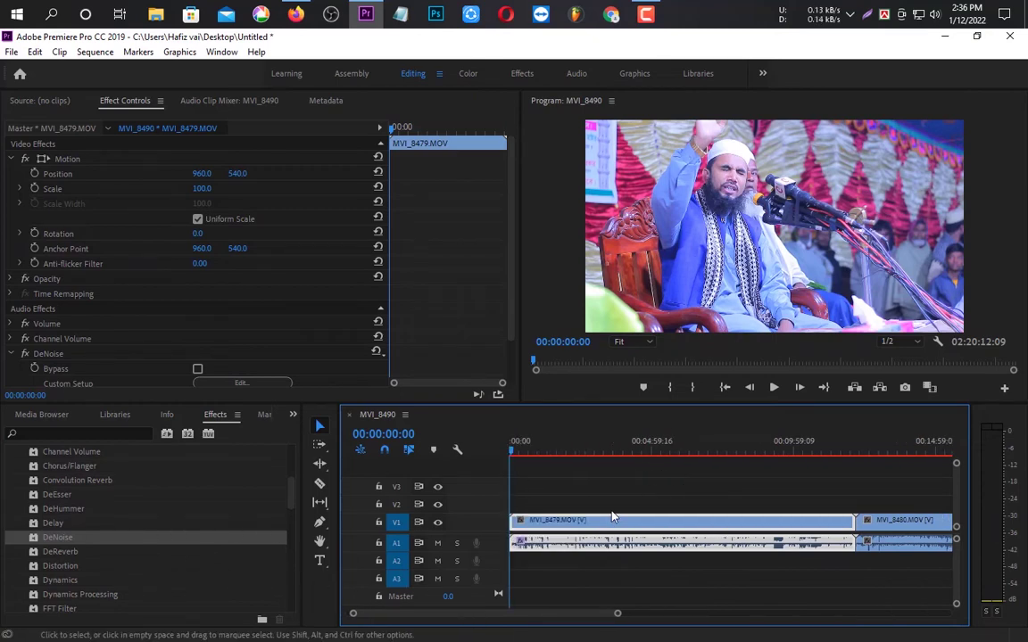
scroll(443, 292, down, 2)
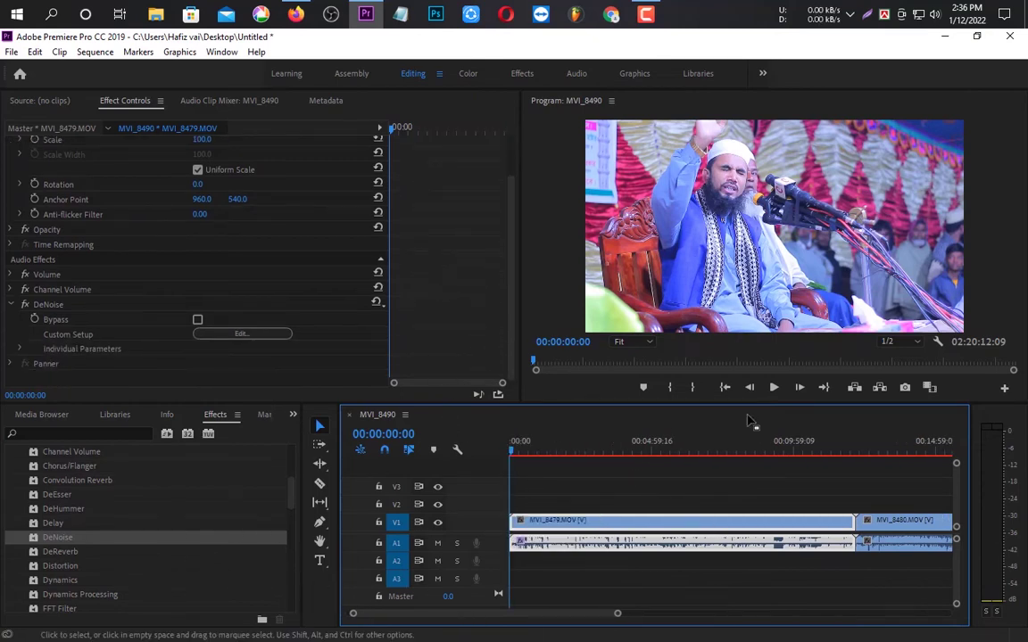
click(773, 387)
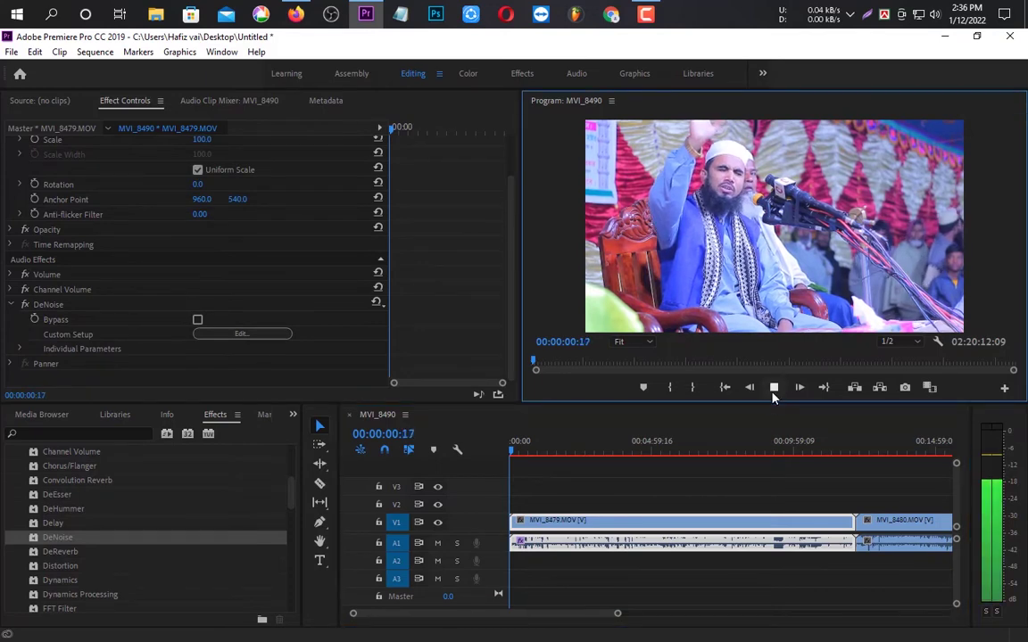
Raise the system volume during the preview, then stop playback at 00:00:07:03
click(935, 14)
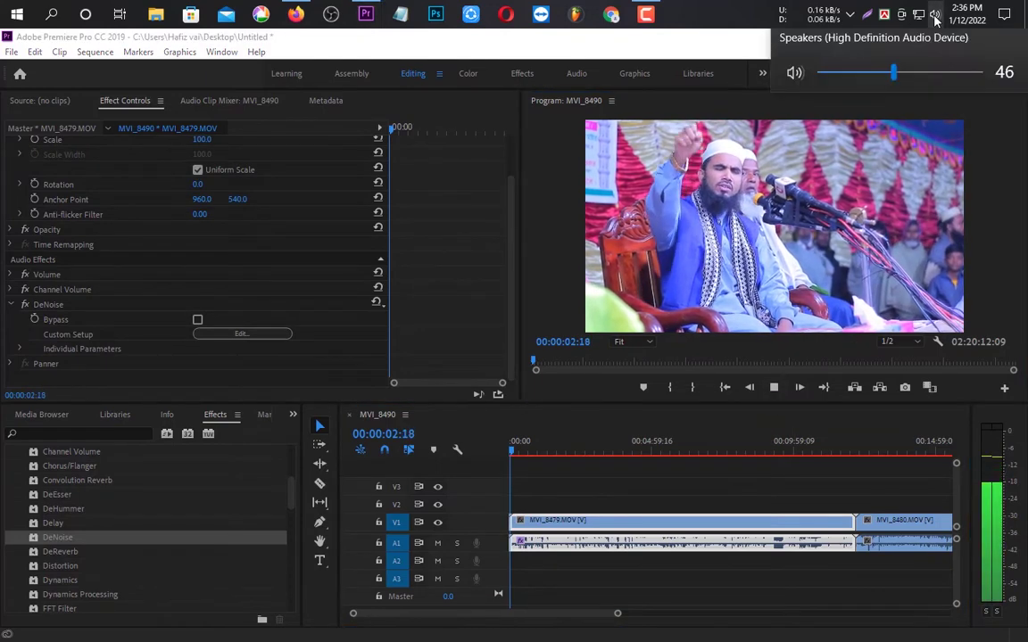
scroll(935, 18, up, 5)
scroll(935, 17, up, 2)
scroll(935, 17, up, 2)
click(729, 406)
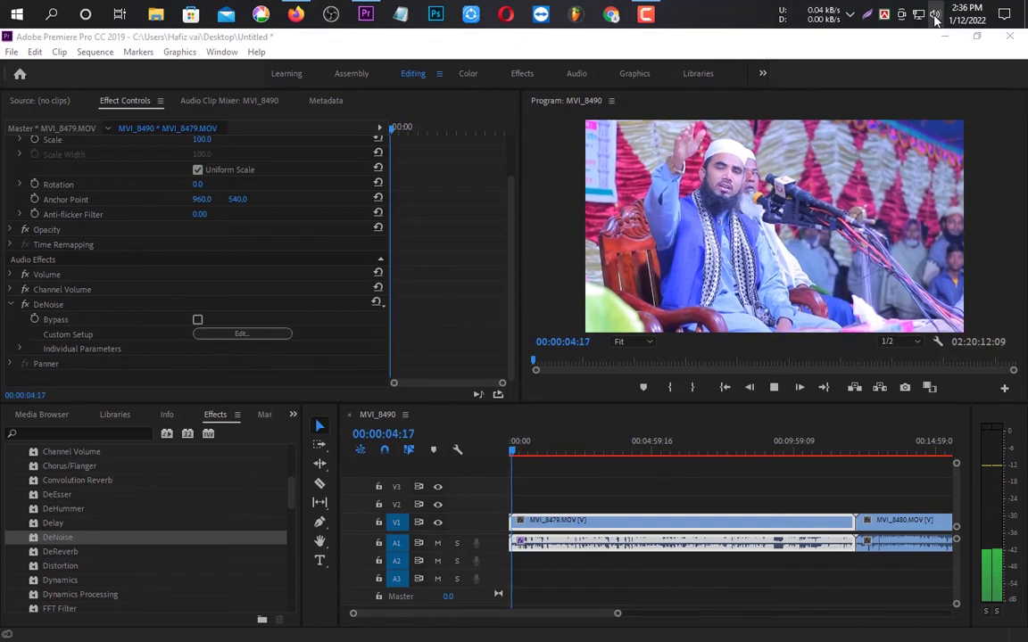
click(771, 390)
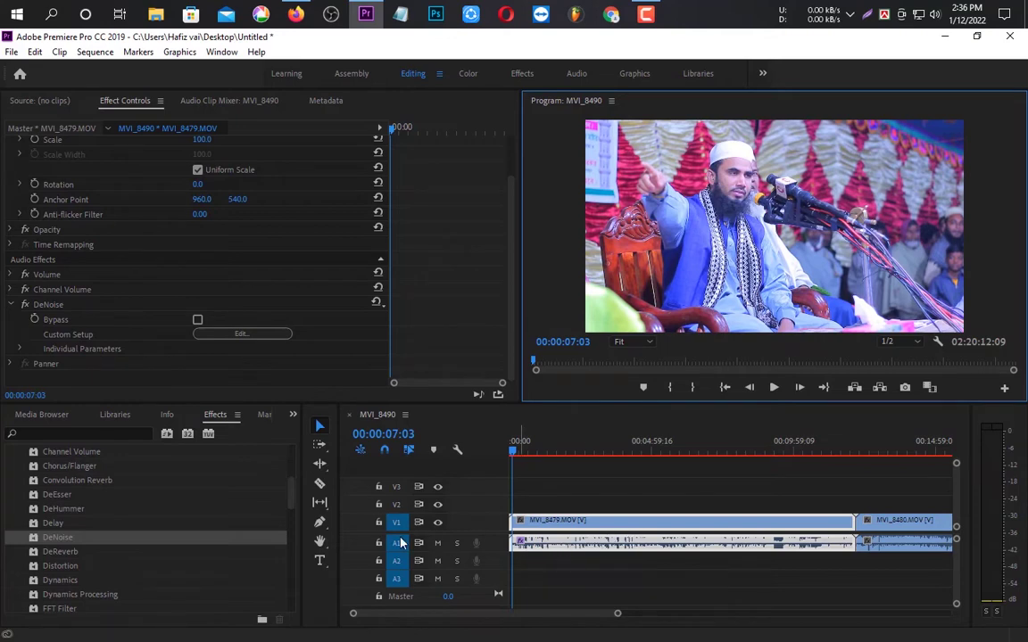
Lower the DeNoise amount from 40% to 8% in the Clip Fx Editor
click(236, 338)
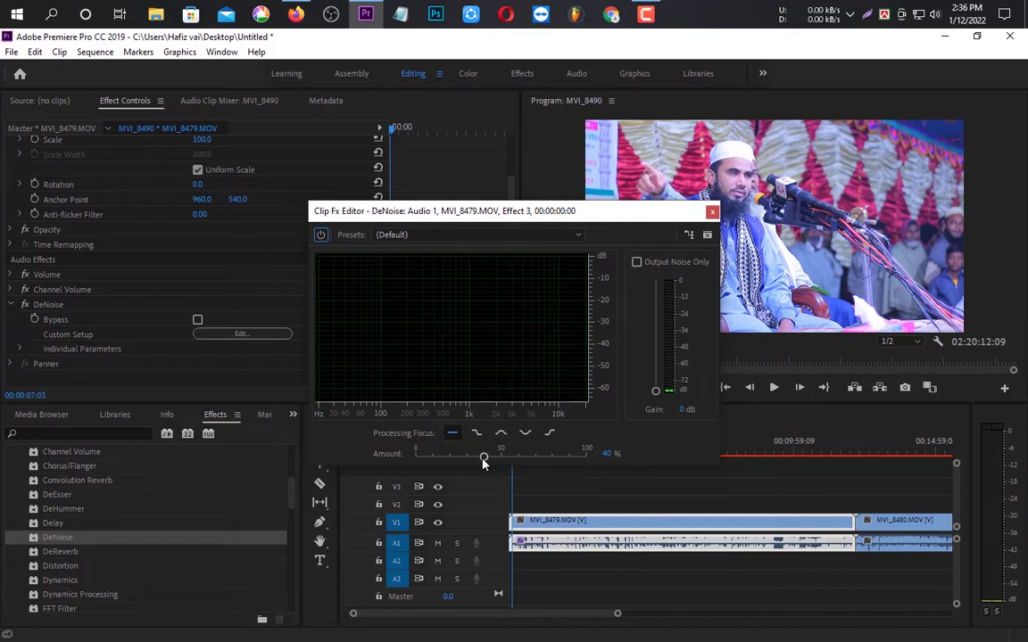
drag(483, 457, 434, 457)
click(604, 453)
key(Return)
click(712, 212)
Preview the lecture with 8% DeNoise, reopening the editor while listening, to 00:00:15:11
click(774, 387)
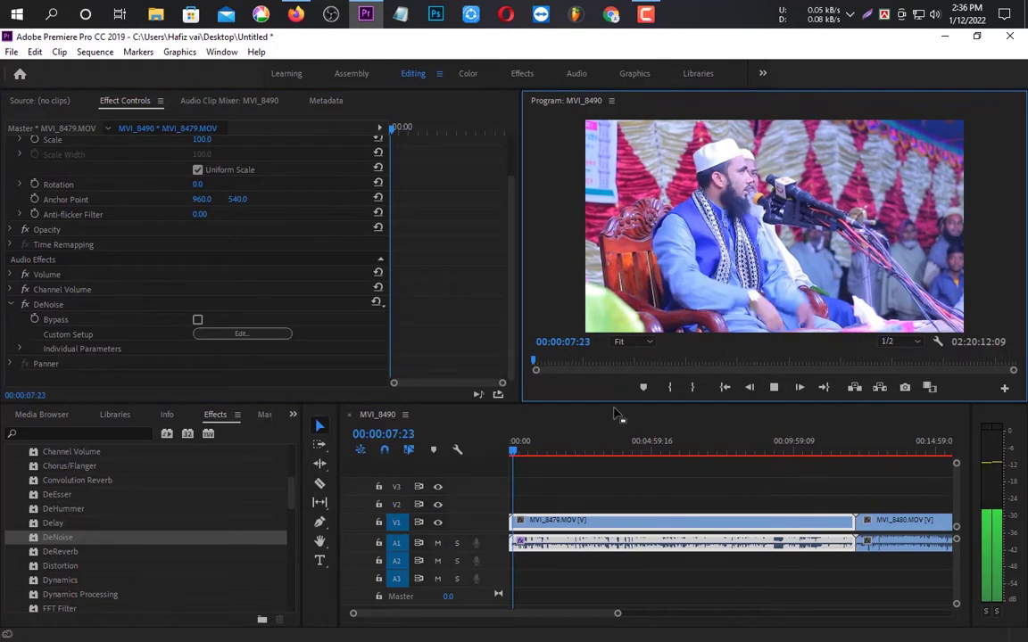
click(242, 333)
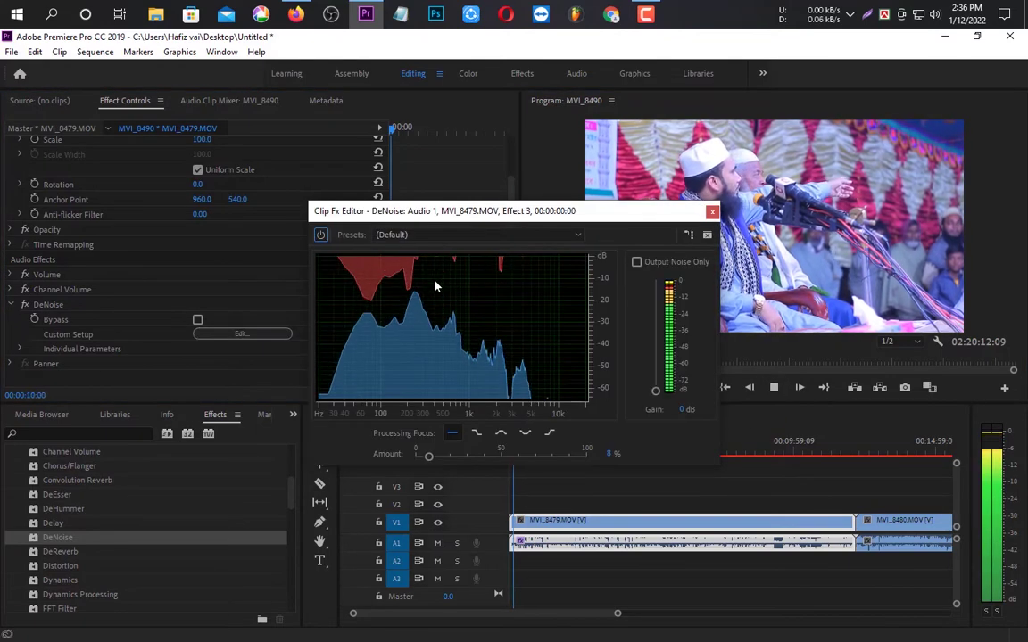
click(712, 216)
click(774, 387)
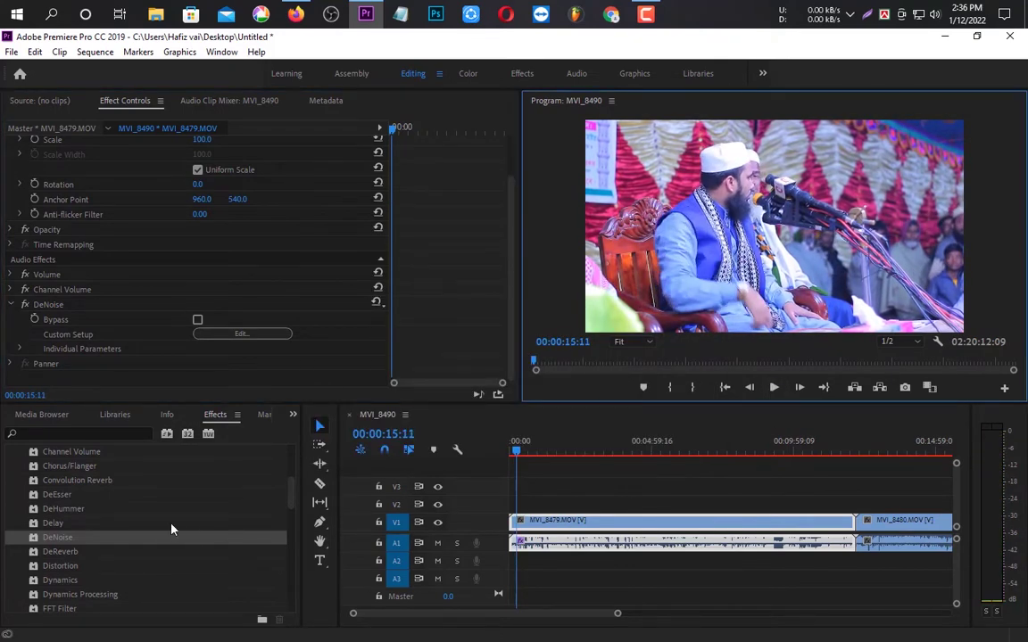
Scroll the Effects list and replay the lecture briefly to listen
scroll(173, 531, down, 1)
scroll(173, 534, down, 1)
scroll(174, 535, down, 1)
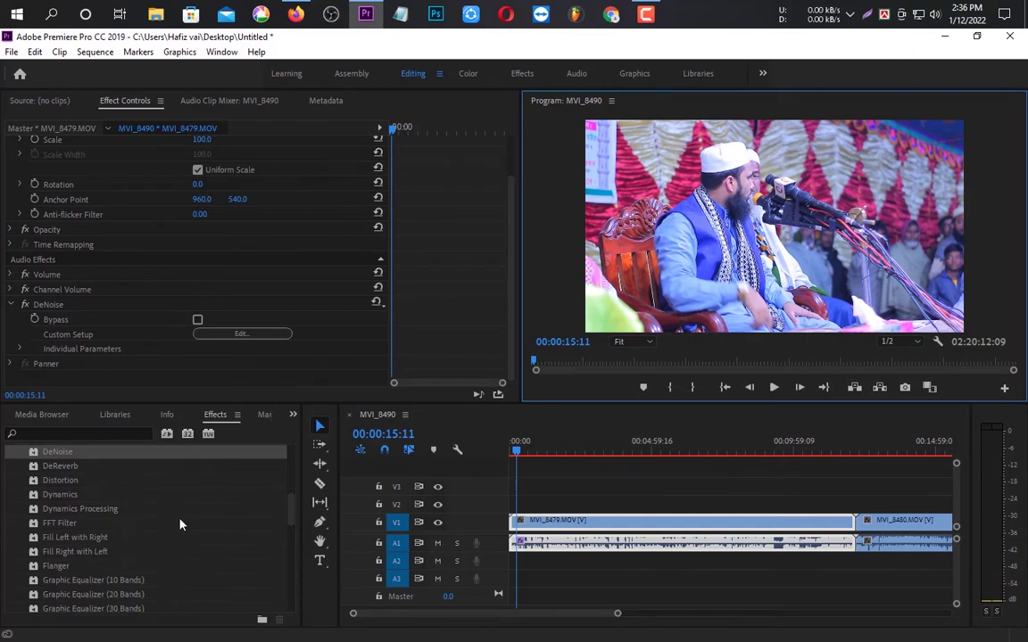
click(774, 387)
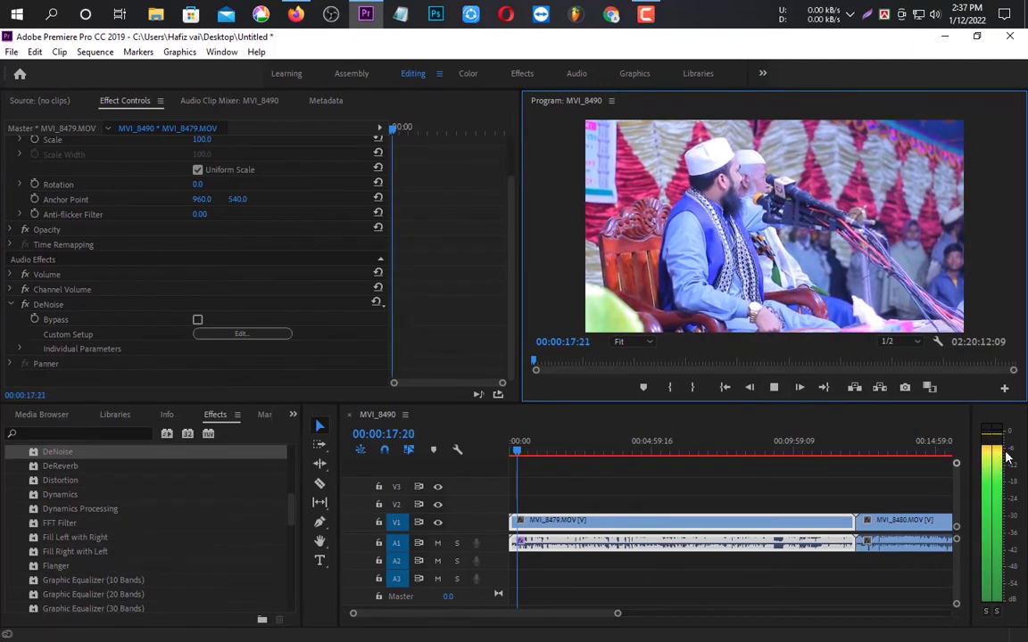
click(776, 389)
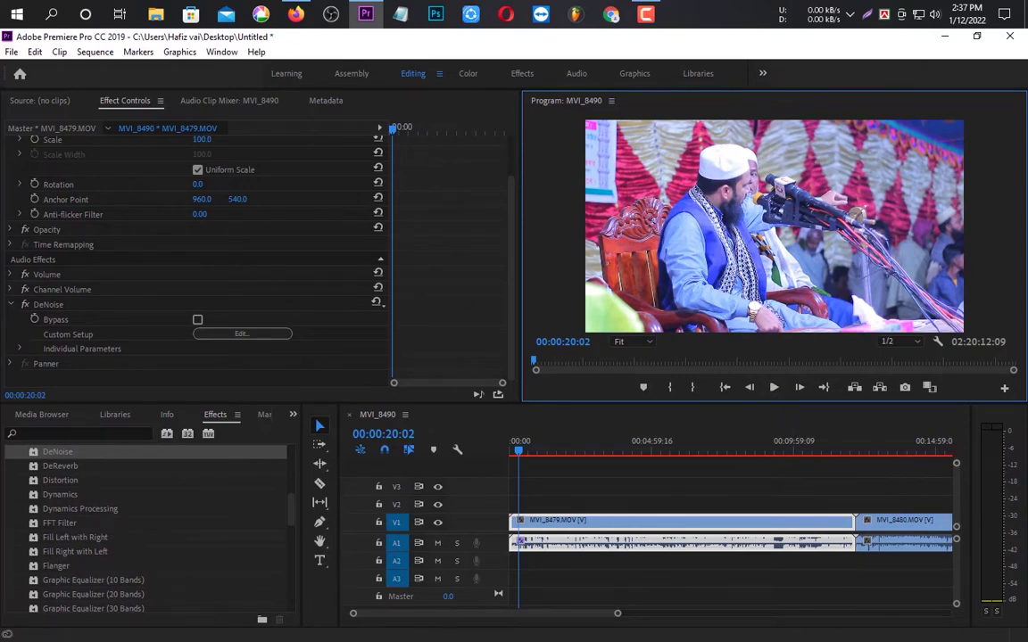
Drag Studio Reverb onto the MVI_8479 A1 clip, placing it below DeNoise
scroll(151, 535, down, 1)
scroll(152, 539, down, 1)
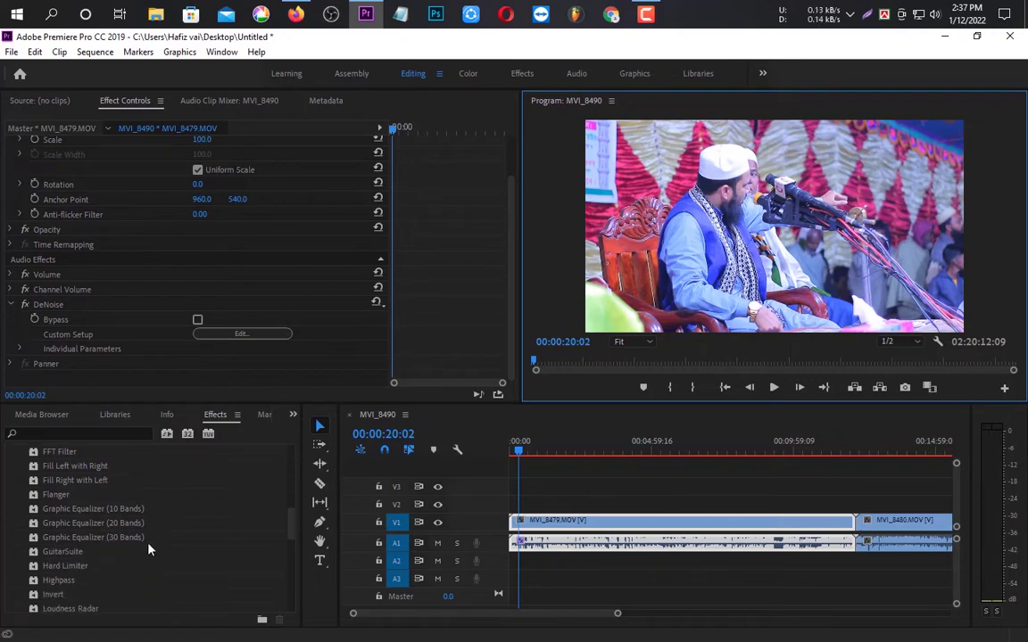
scroll(149, 550, down, 1)
scroll(150, 545, down, 1)
scroll(150, 545, down, 1)
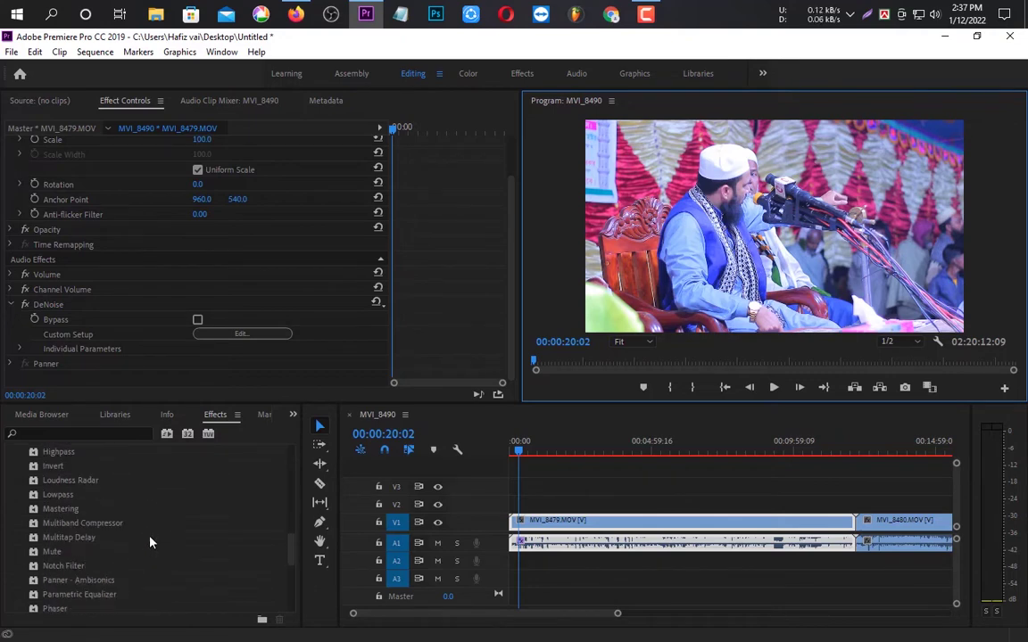
scroll(151, 543, down, 1)
scroll(152, 543, down, 1)
scroll(152, 543, down, 1)
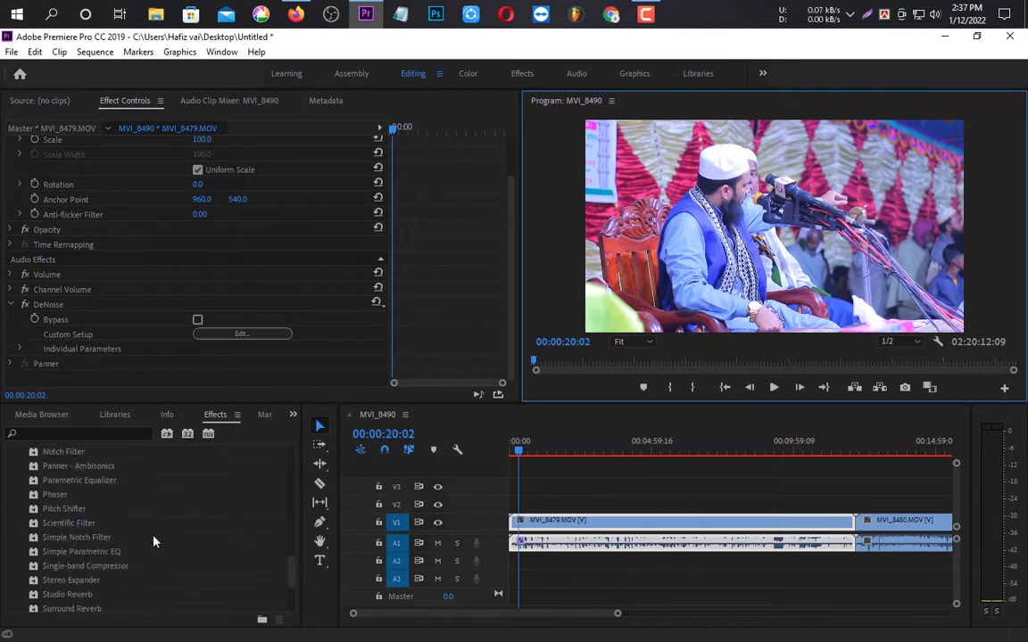
scroll(153, 541, down, 1)
mouse_move(71, 551)
mouse_down()
mouse_move(616, 559)
mouse_move(624, 545)
mouse_up()
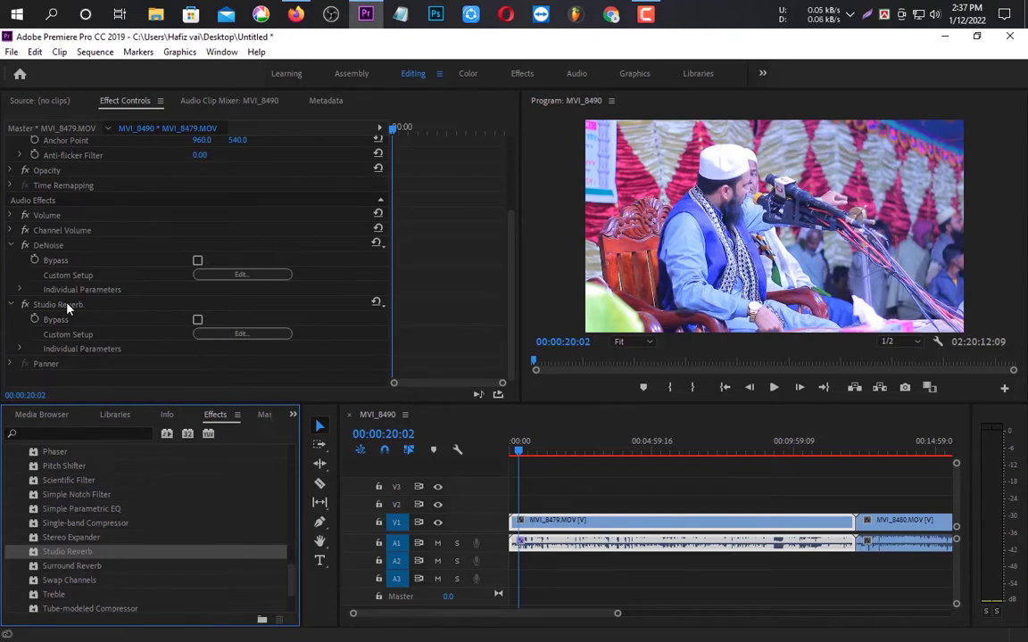
Pick the Great Hall Studio Reverb preset, then play the sequence to hear the reverb
click(377, 304)
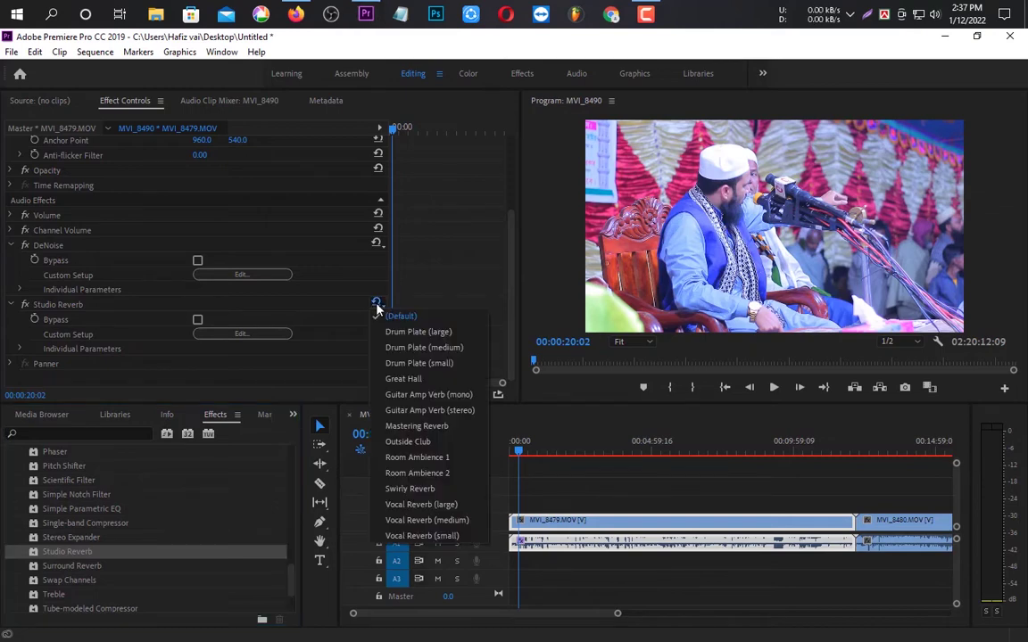
click(411, 384)
click(382, 305)
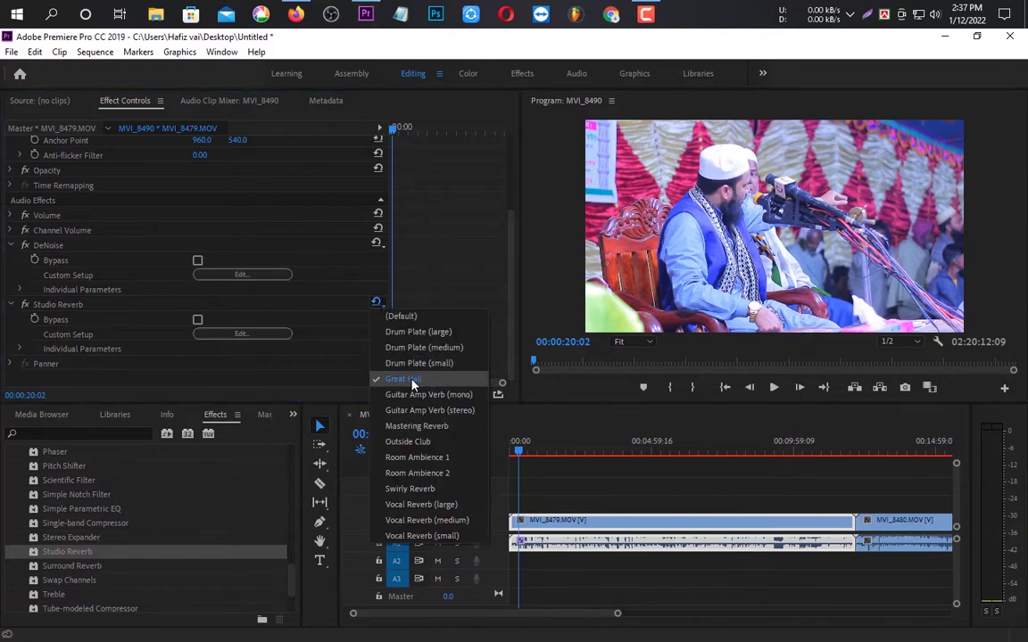
click(411, 384)
click(376, 302)
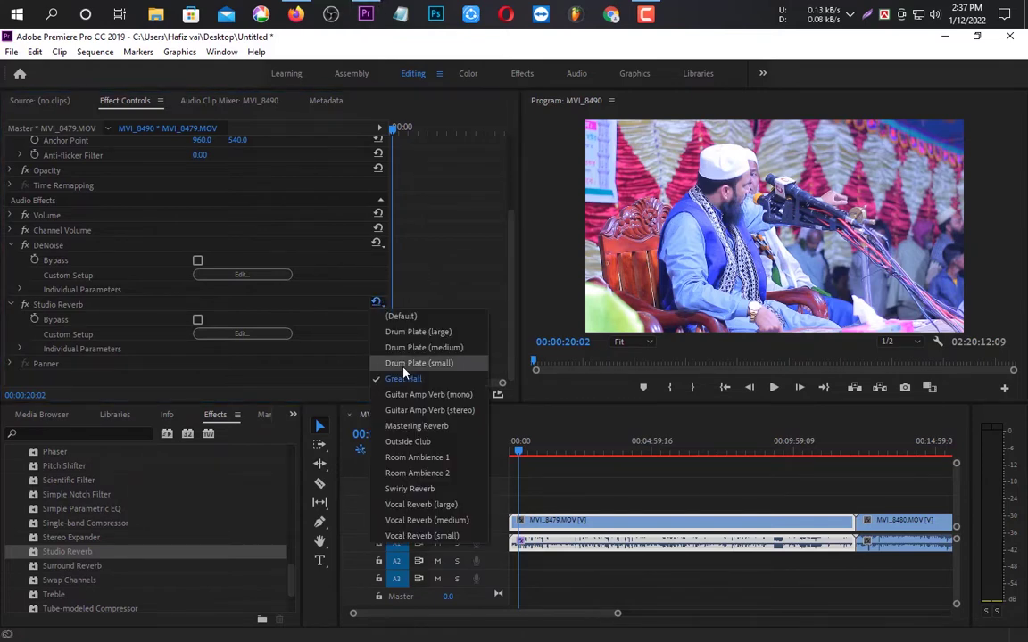
click(385, 233)
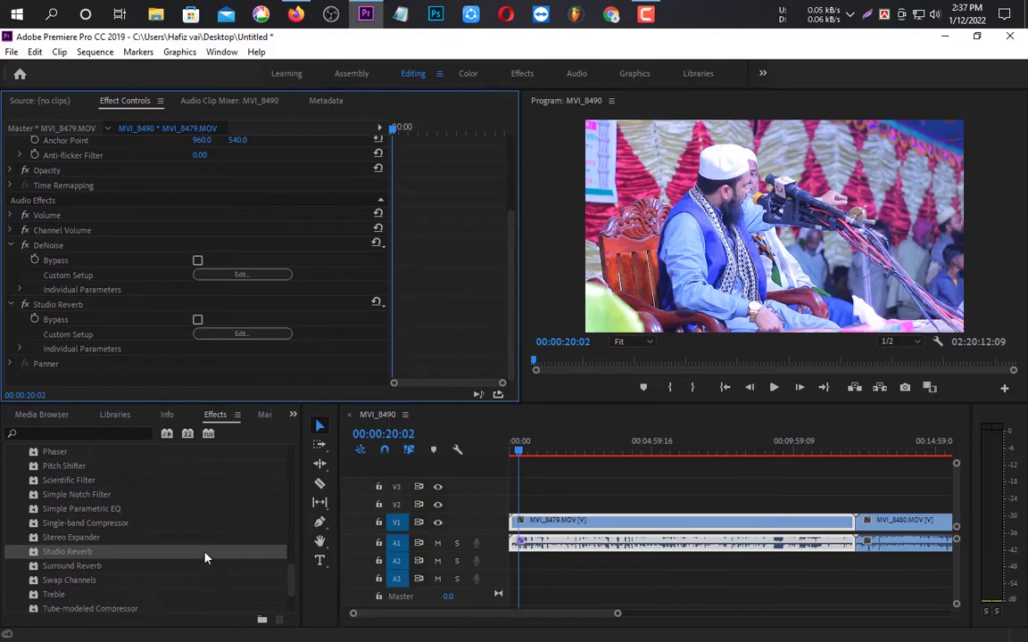
click(773, 389)
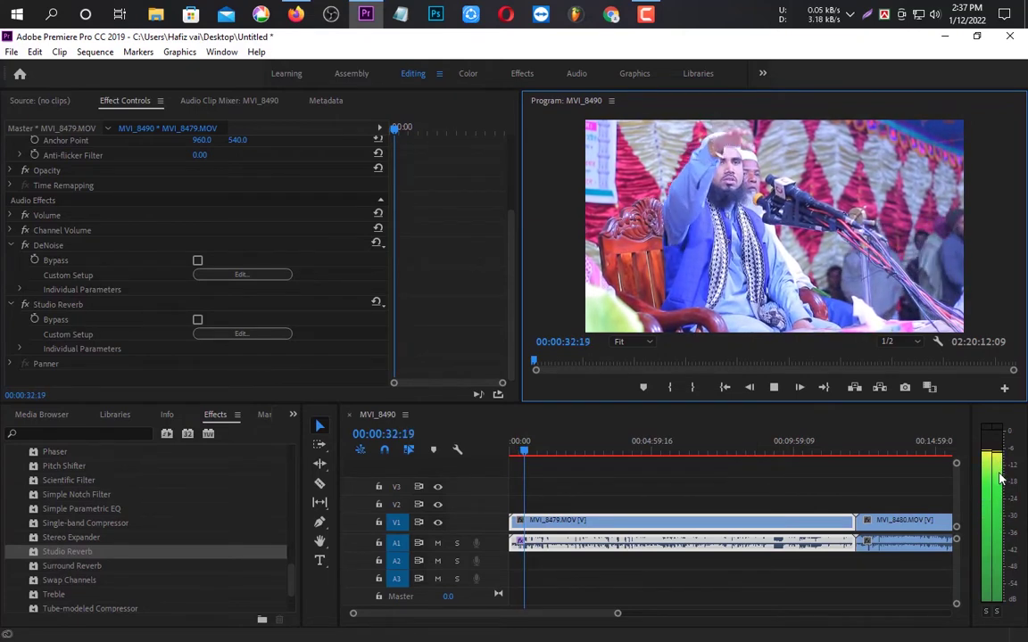
Stop playback and drag Graphic Equalizer (10 Bands) onto the lecture's A1 audio clip
click(775, 389)
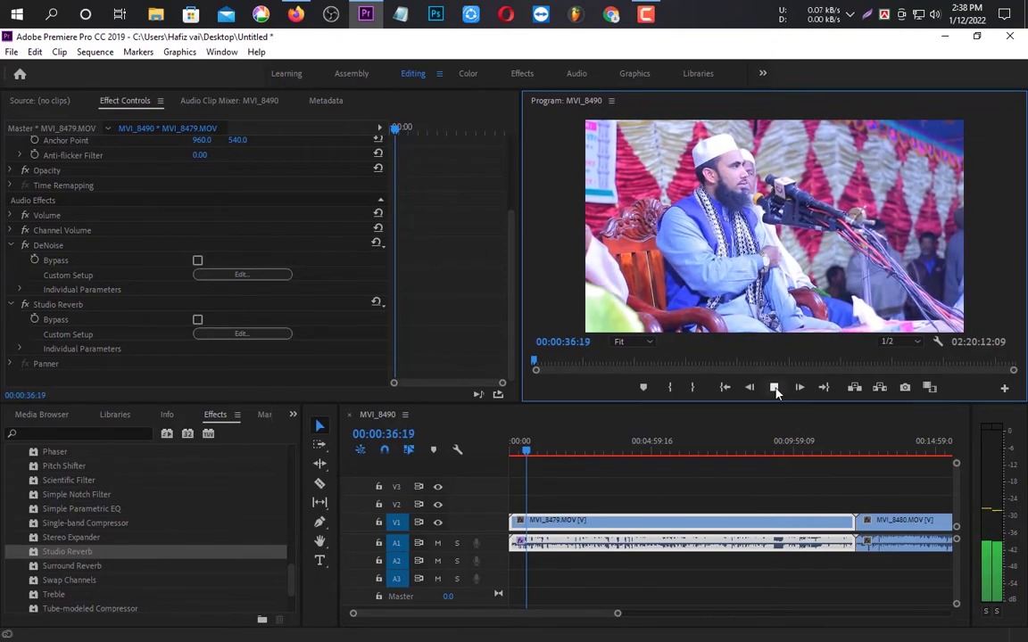
scroll(156, 574, up, 1)
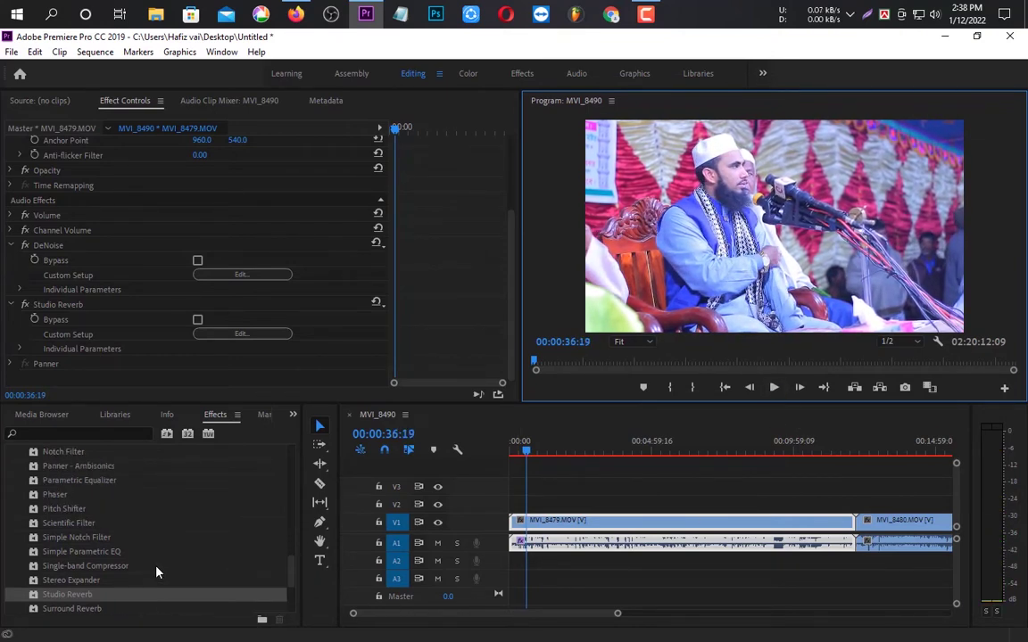
scroll(155, 572, up, 1)
scroll(154, 572, up, 1)
scroll(154, 572, up, 1)
scroll(154, 572, up, 1)
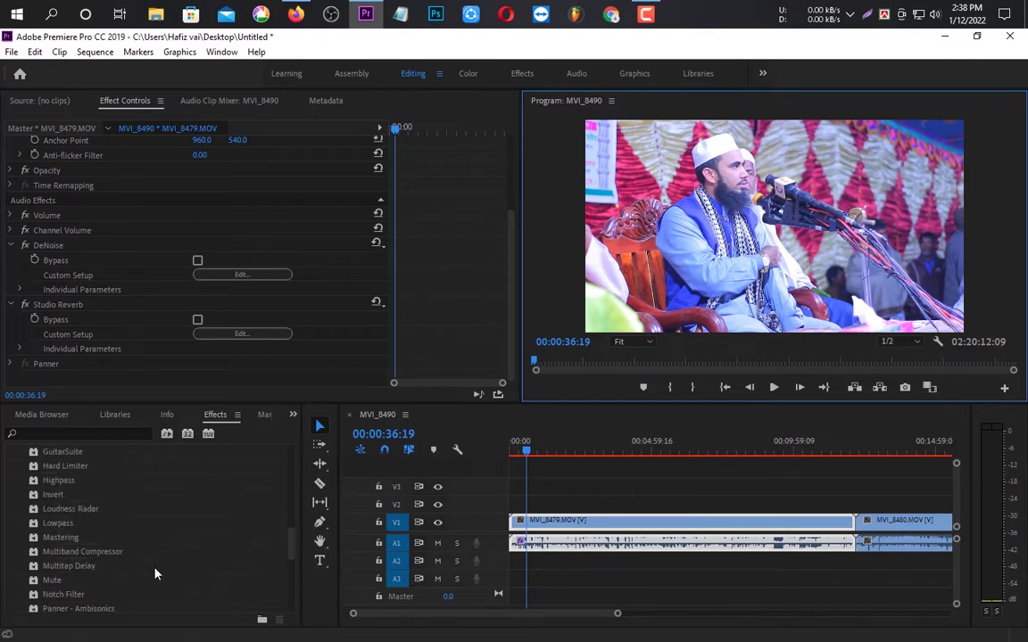
scroll(156, 573, up, 2)
scroll(156, 574, up, 1)
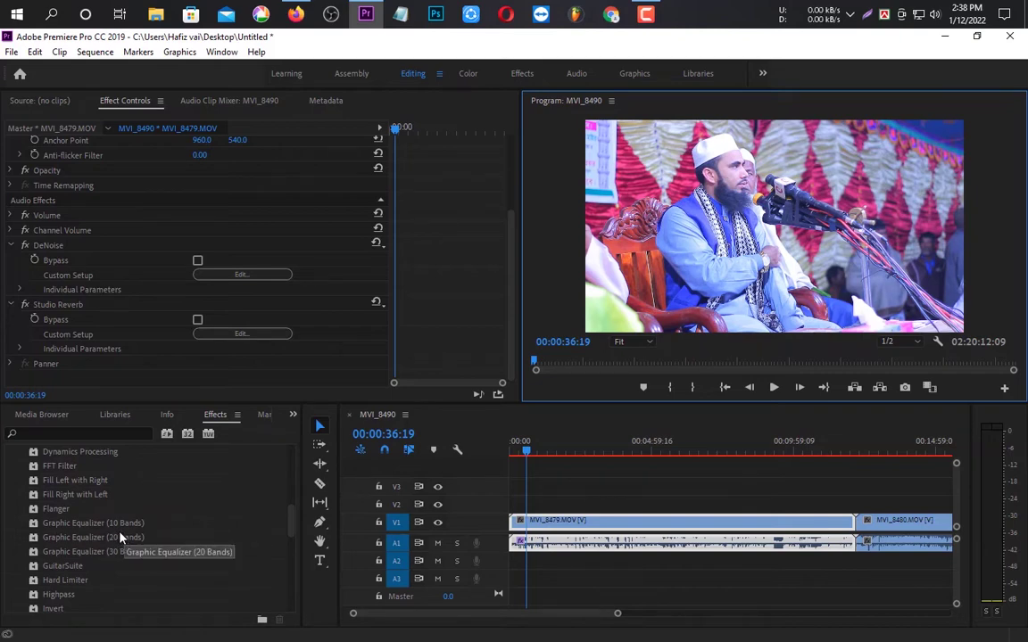
mouse_move(86, 528)
mouse_down()
mouse_move(657, 562)
mouse_move(652, 546)
mouse_up()
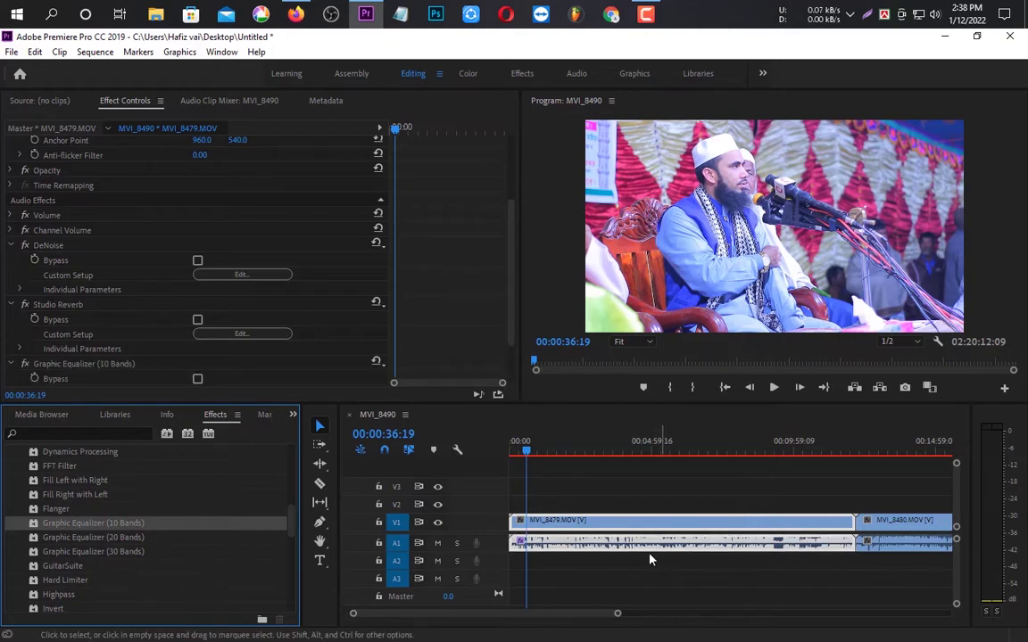
Adjust the timeline zoom so two clips fill the view
scroll(436, 320, down, 2)
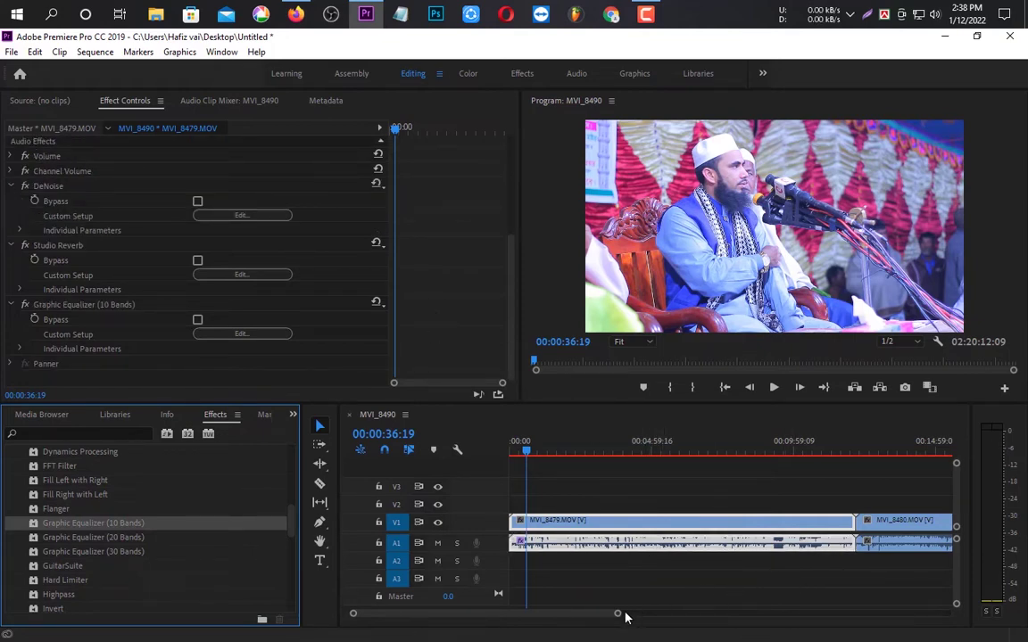
drag(620, 616, 653, 614)
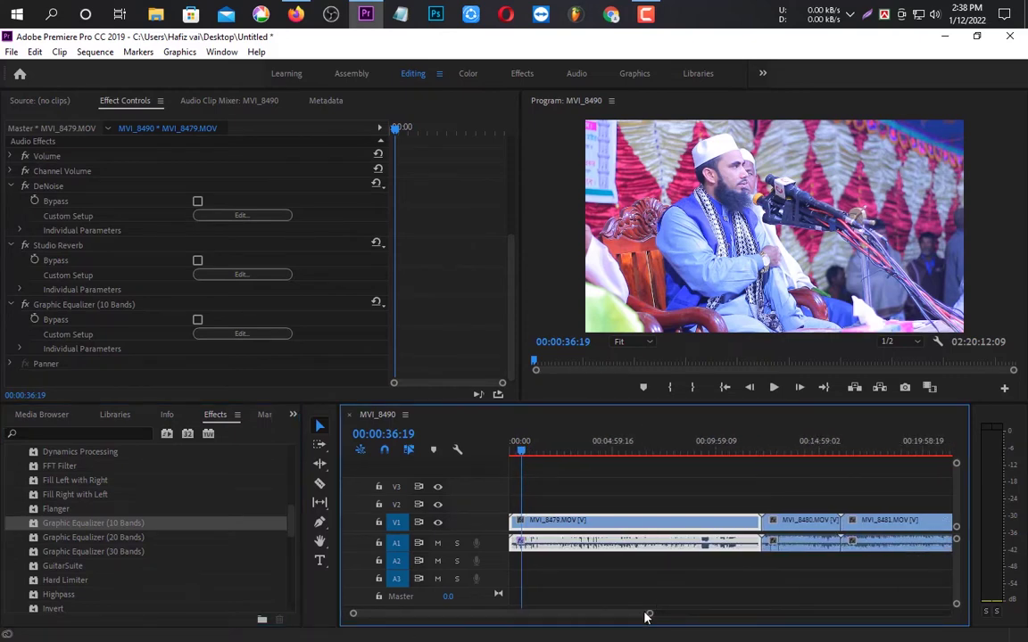
drag(650, 613, 848, 614)
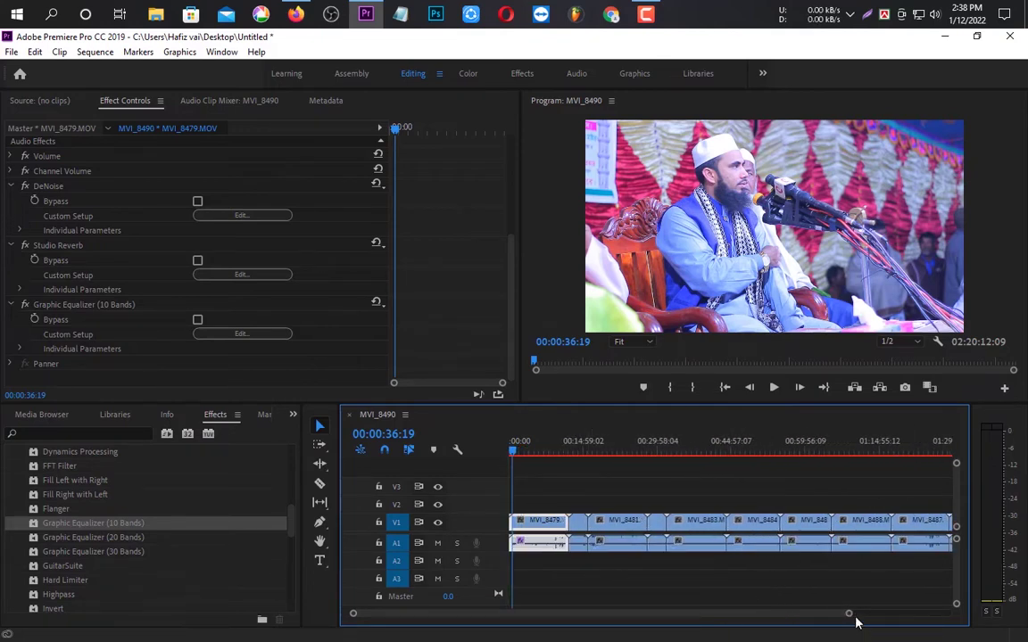
drag(848, 614, 619, 614)
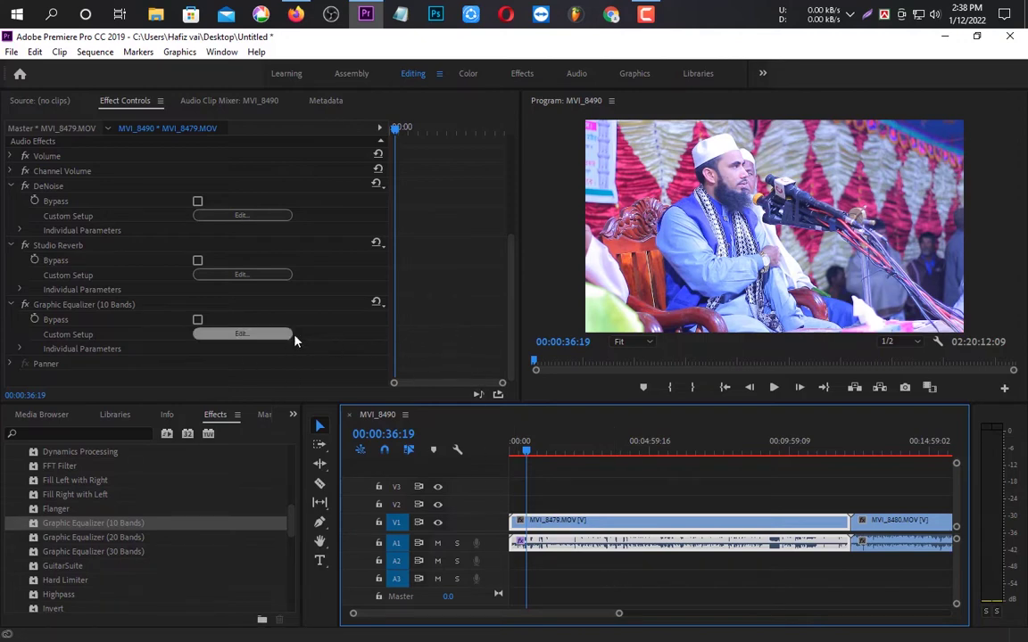
Raise the Graphic Equalizer (10 Bands) master gain to 10 dB while previewing the lecture, then stop playback
click(235, 336)
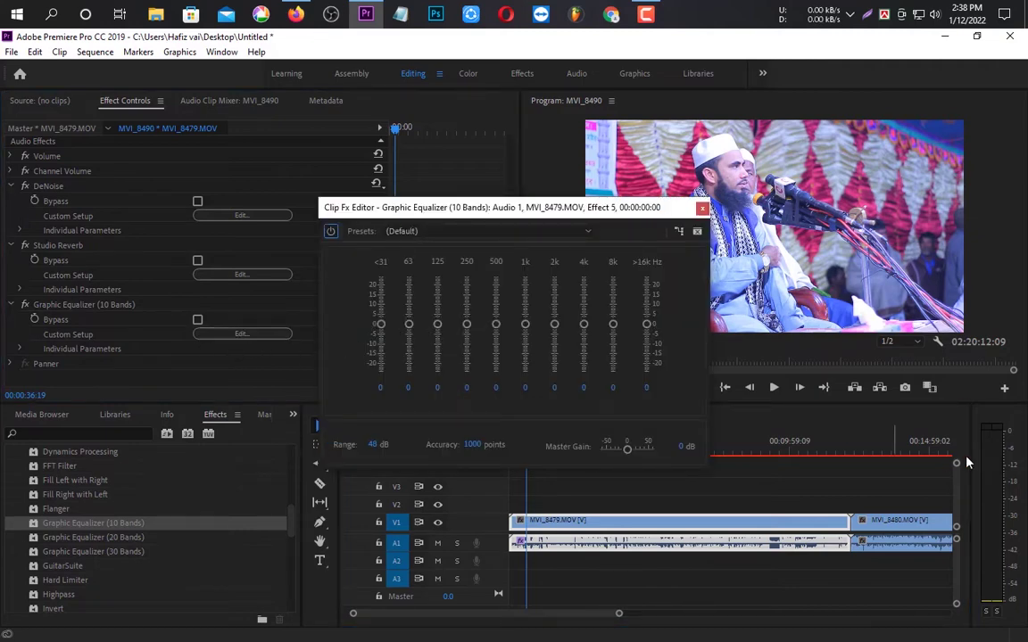
click(774, 387)
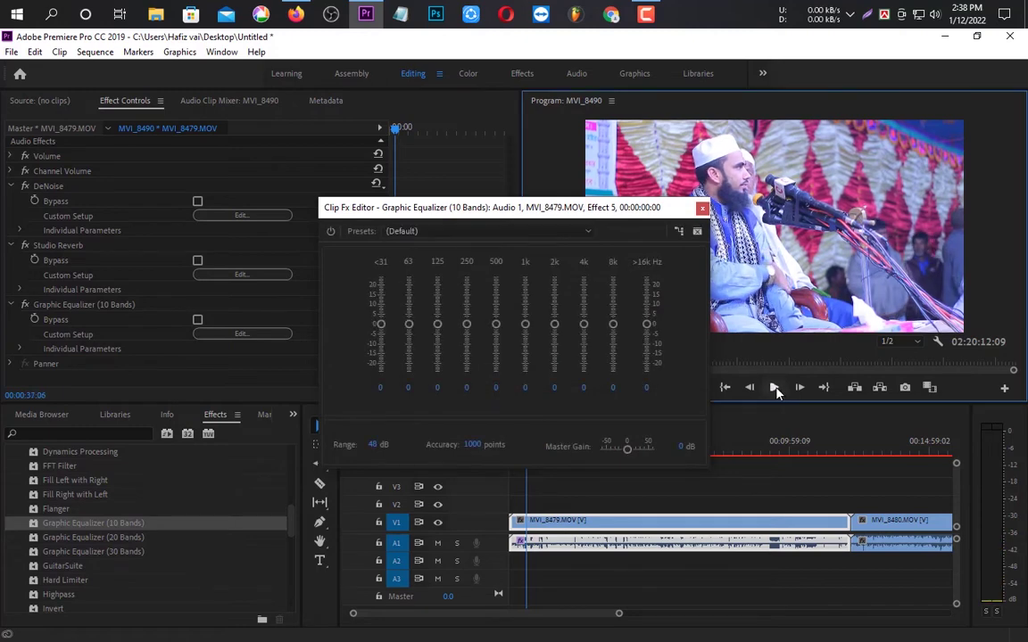
click(776, 389)
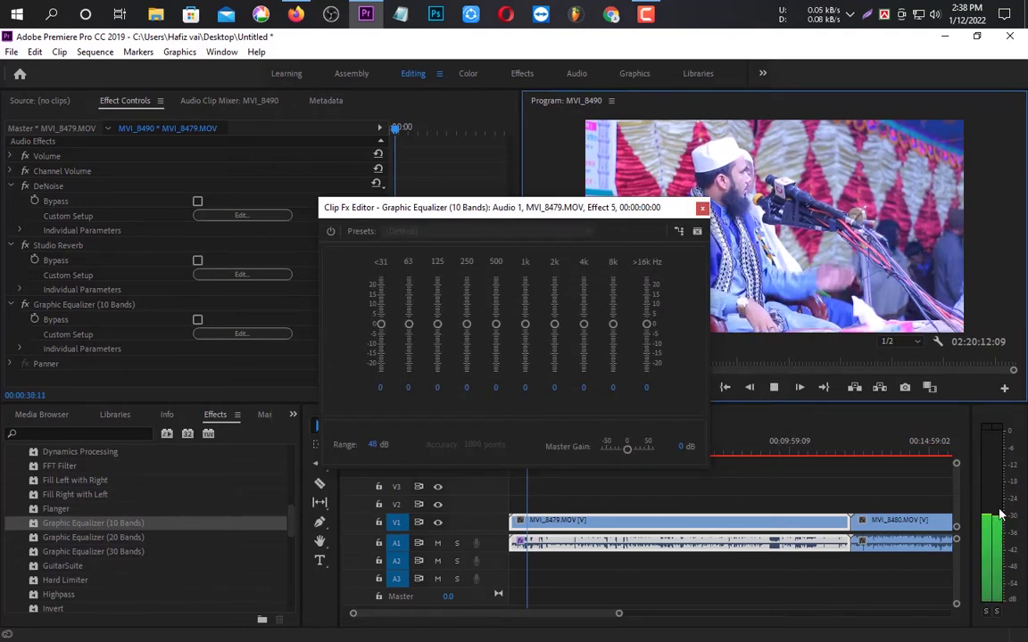
drag(500, 207, 409, 222)
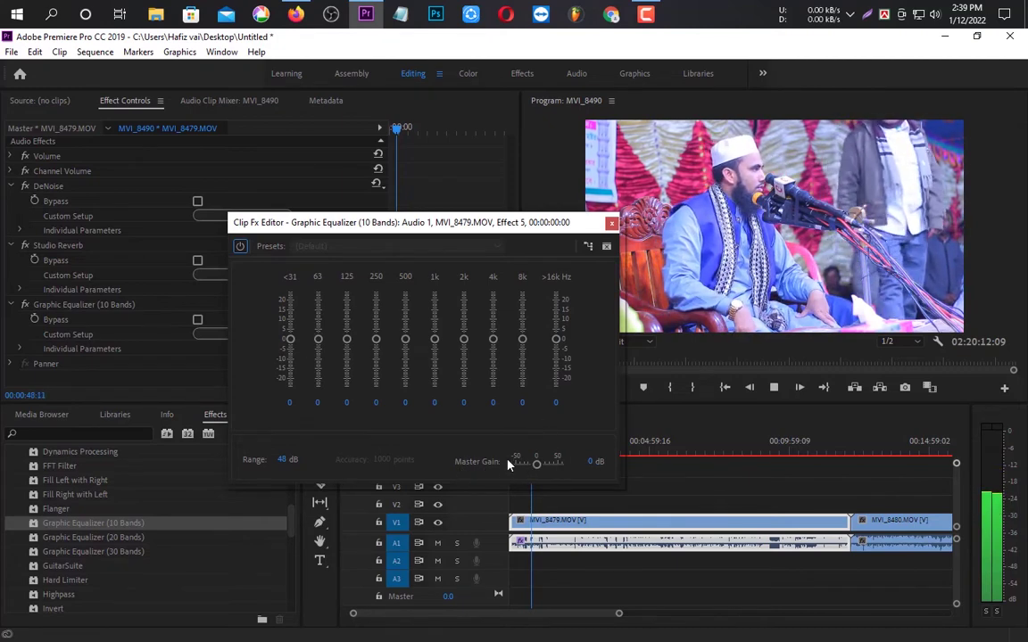
click(591, 461)
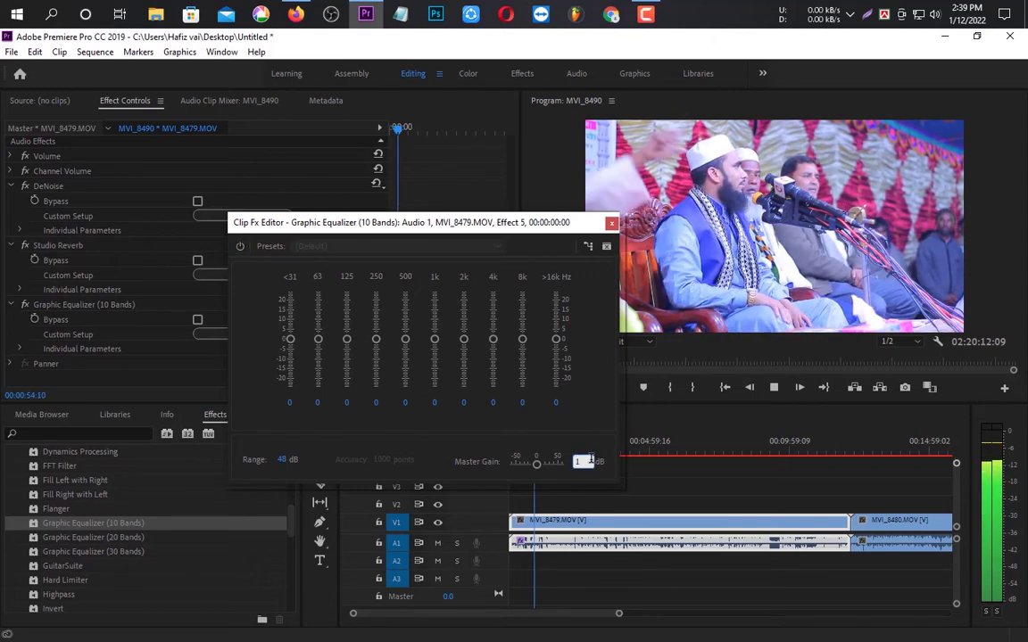
text(10)
key(Return)
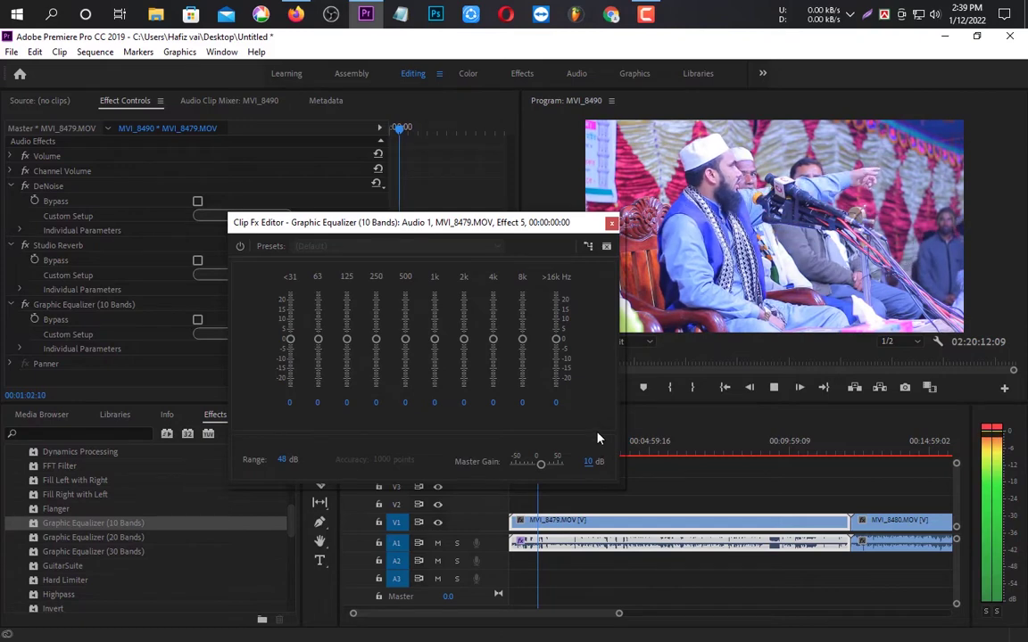
click(610, 222)
click(774, 389)
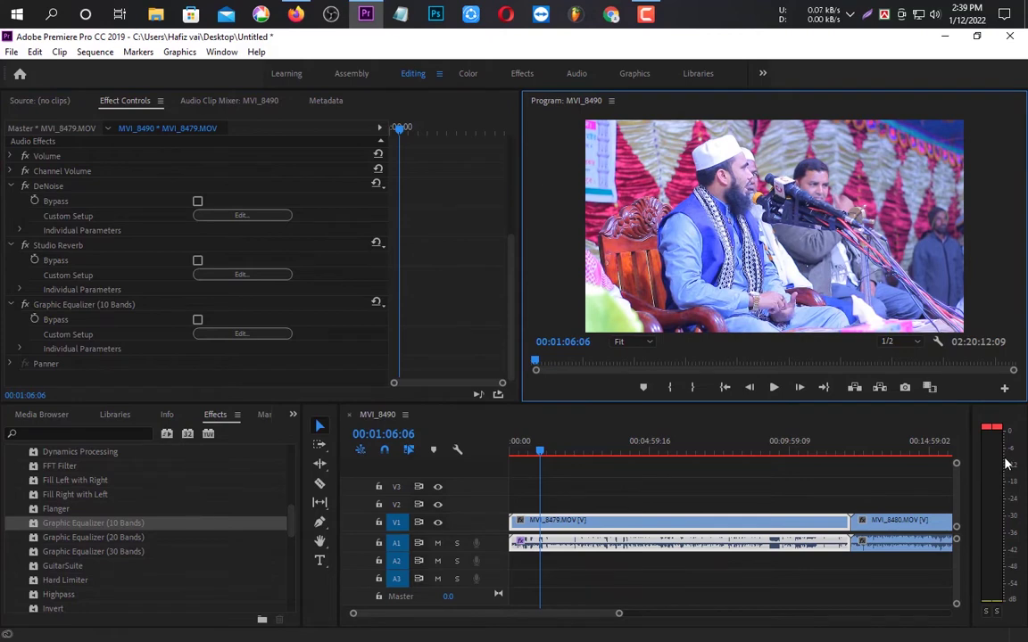
Audition the 10 dB boost, then set master gain to 8 dB and preview it
click(774, 387)
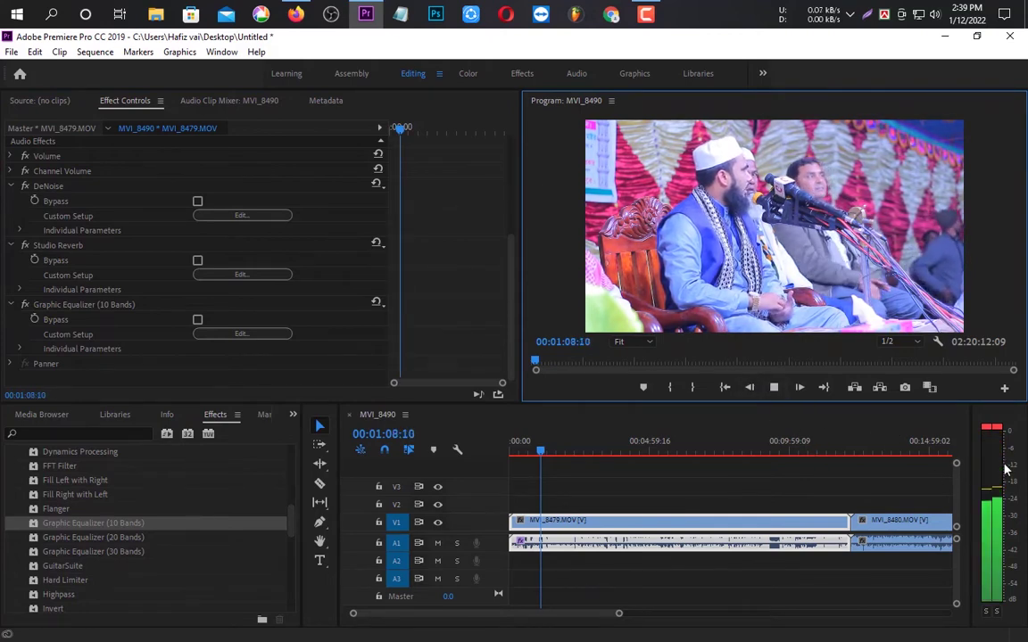
click(774, 387)
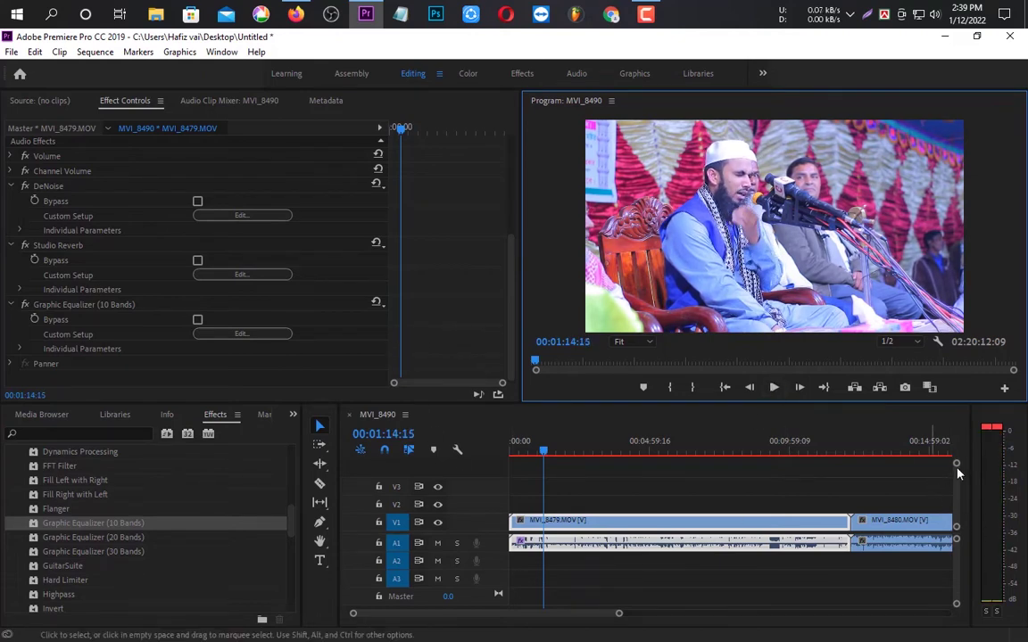
click(227, 333)
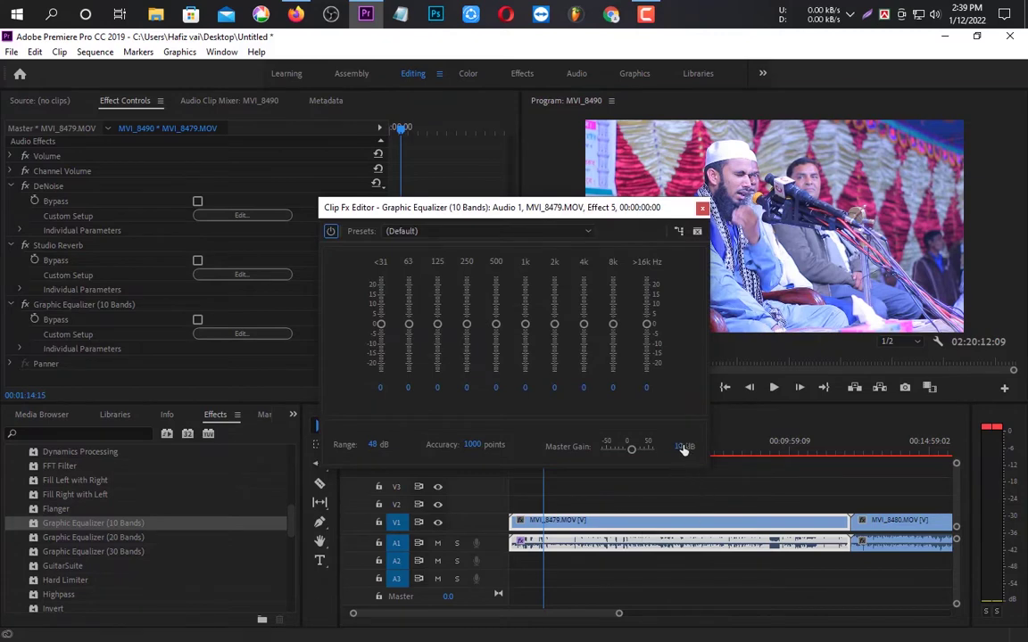
click(674, 447)
text(8)
key(Return)
click(702, 209)
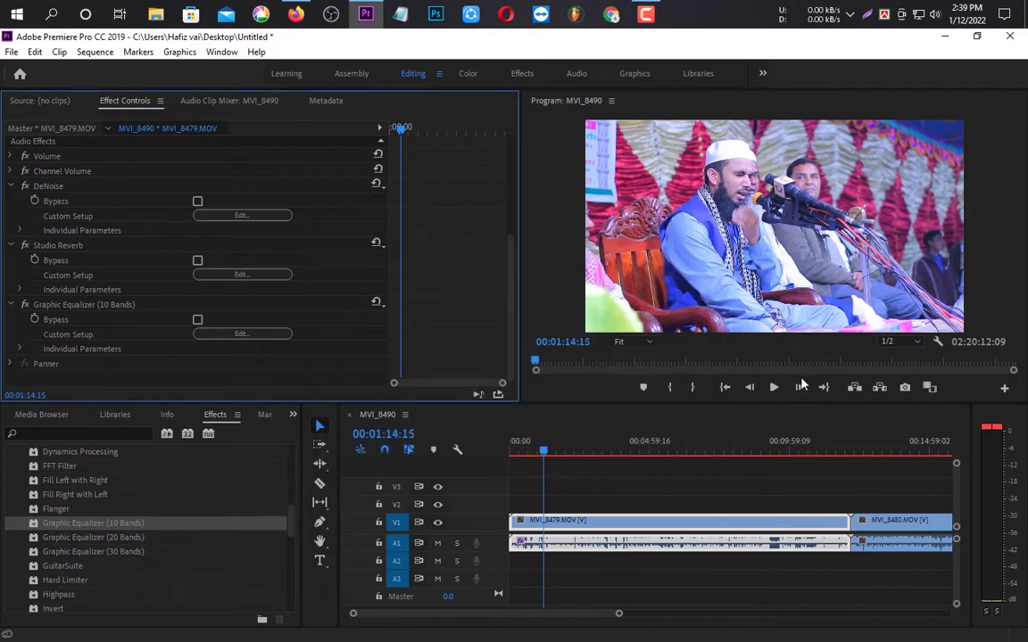
click(774, 388)
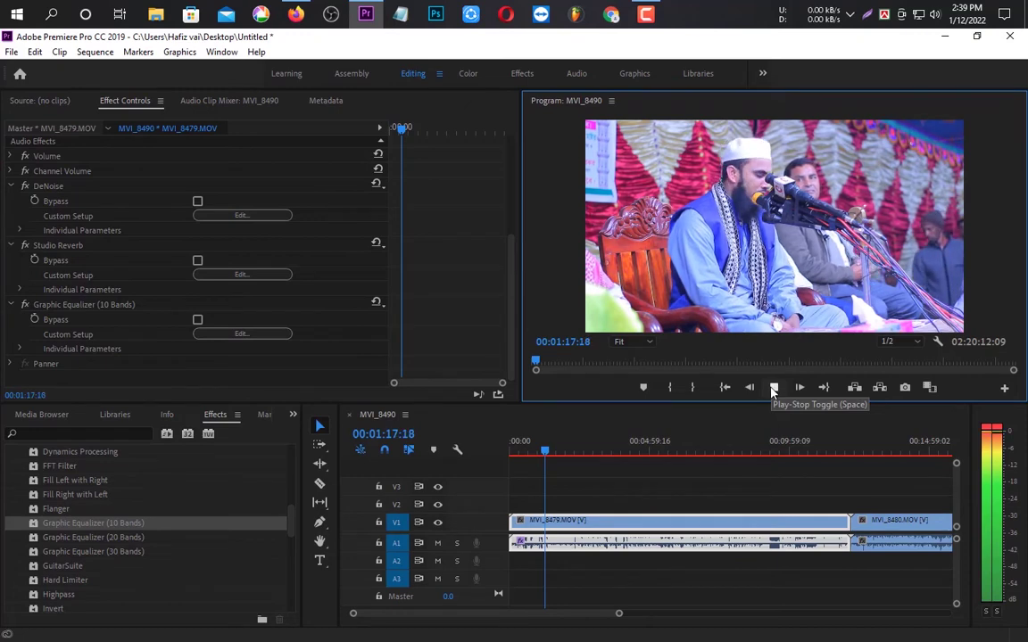
click(774, 387)
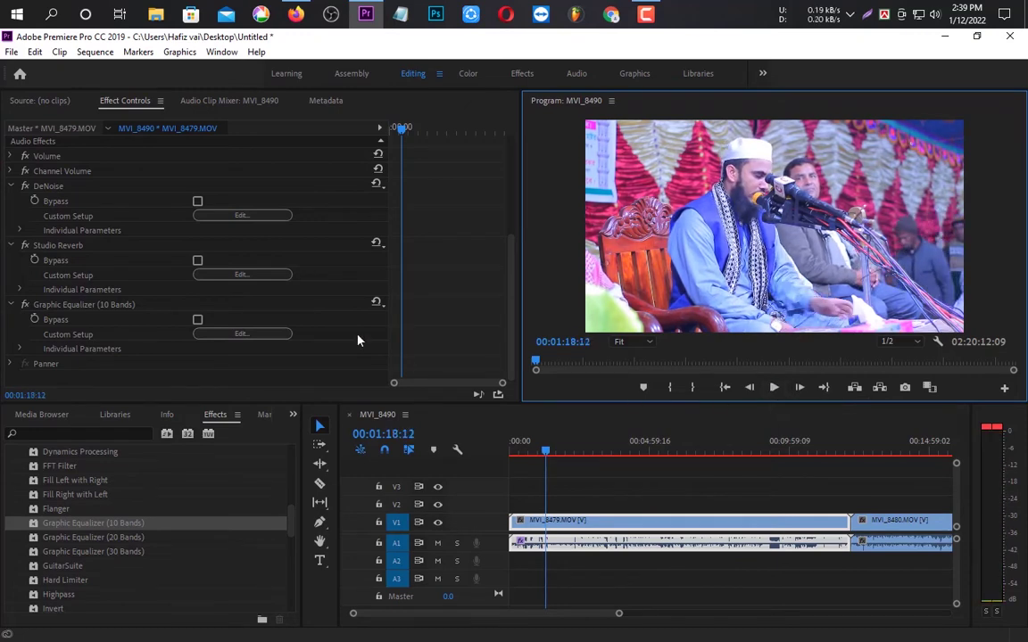
Set the Graphic Equalizer master gain to 6 dB and close the editor
click(253, 335)
click(674, 446)
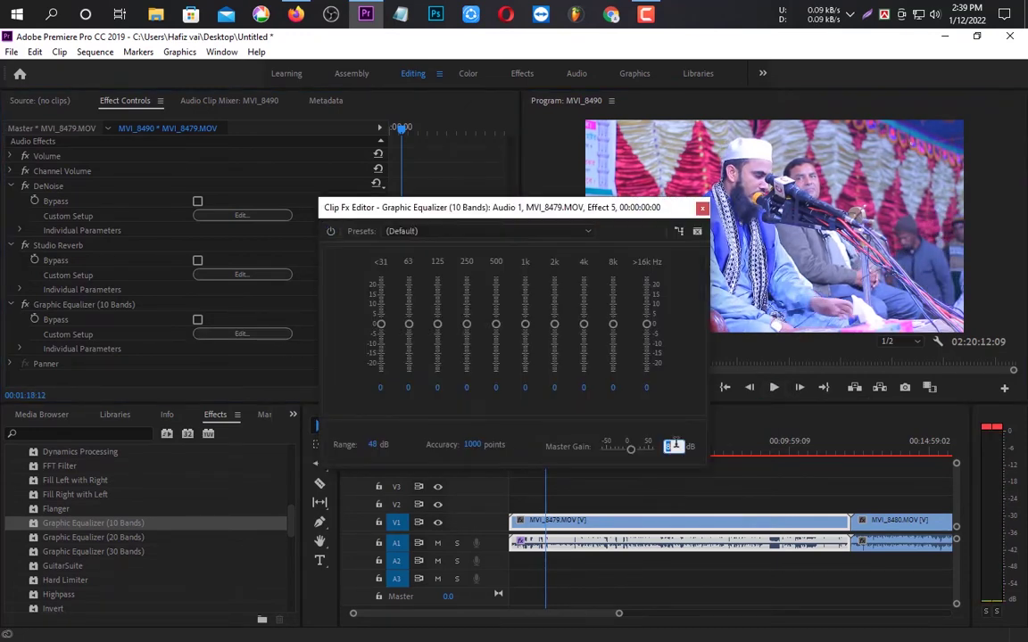
text(6)
key(Return)
key(Escape)
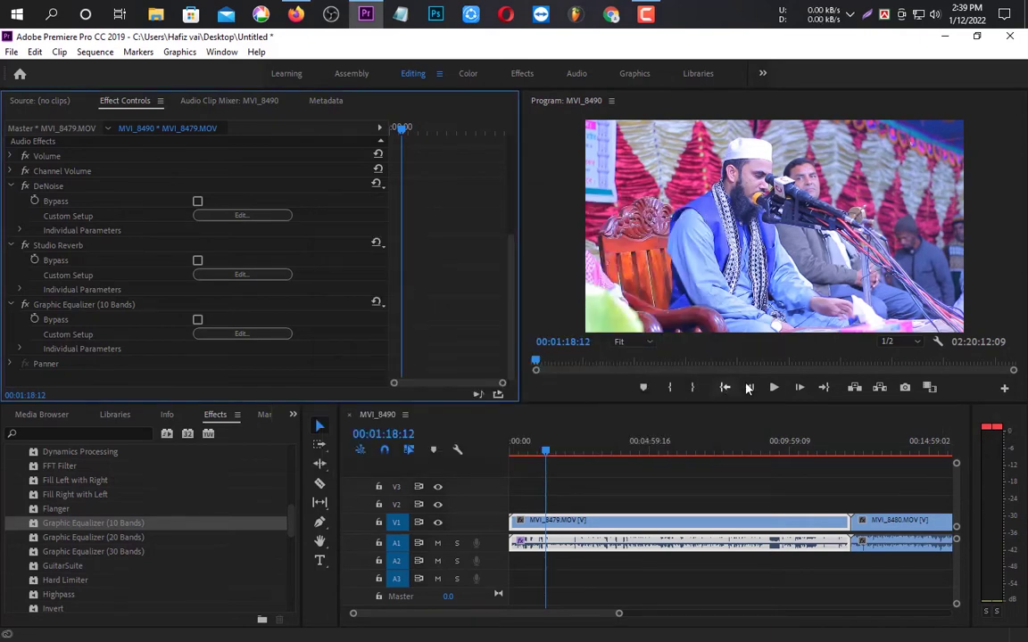
Play the lecture with the 6 dB equalizer gain, stopping at 00:01:27:18
click(774, 387)
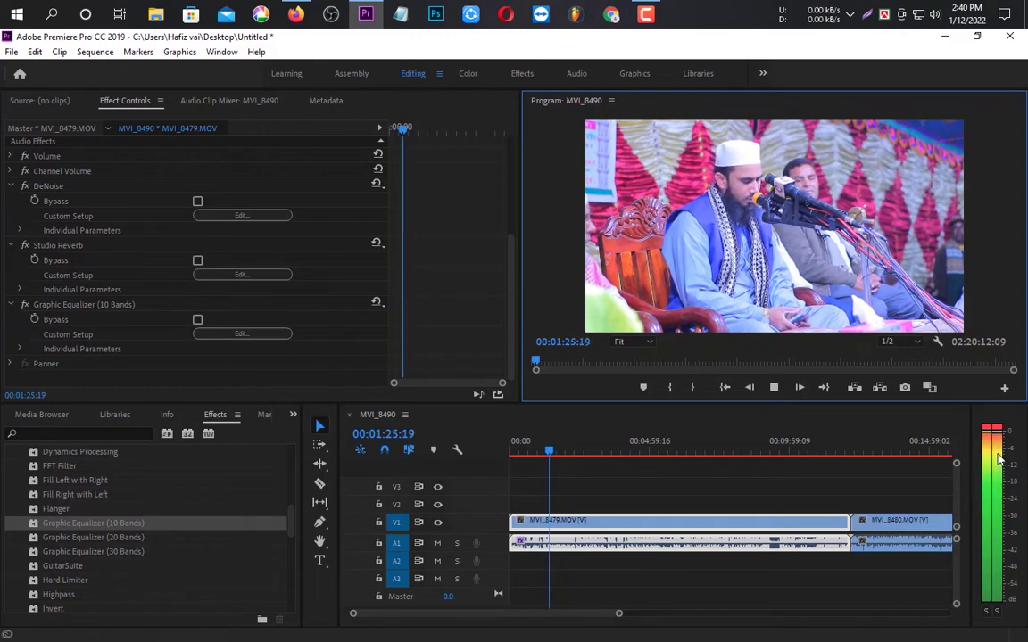
click(775, 388)
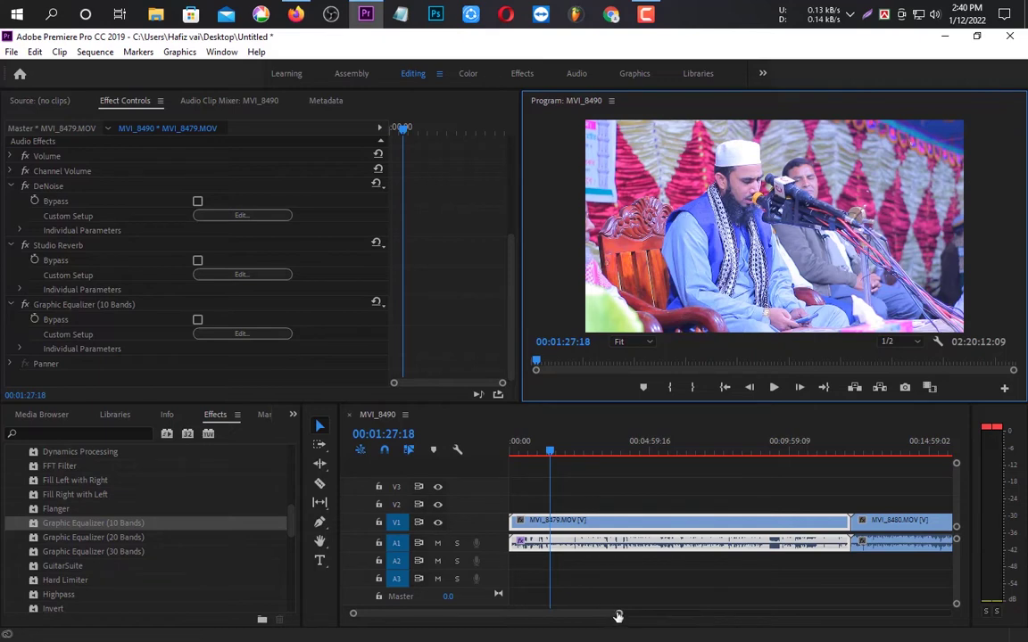
Zoom the timeline out until every clip through MVI_8490 is visible
drag(618, 616, 940, 616)
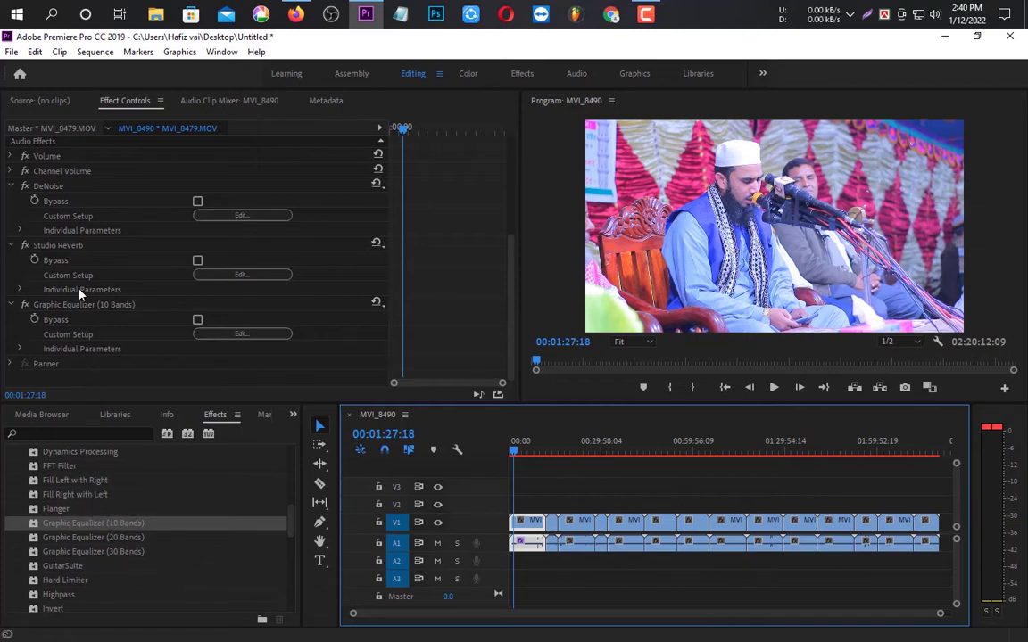
scroll(98, 303, up, 1)
scroll(103, 308, down, 1)
Multi-select Graphic Equalizer, Studio Reverb and DeNoise, copy them, and paste onto clip MVI_8480
click(99, 306)
ctrl+click(79, 246)
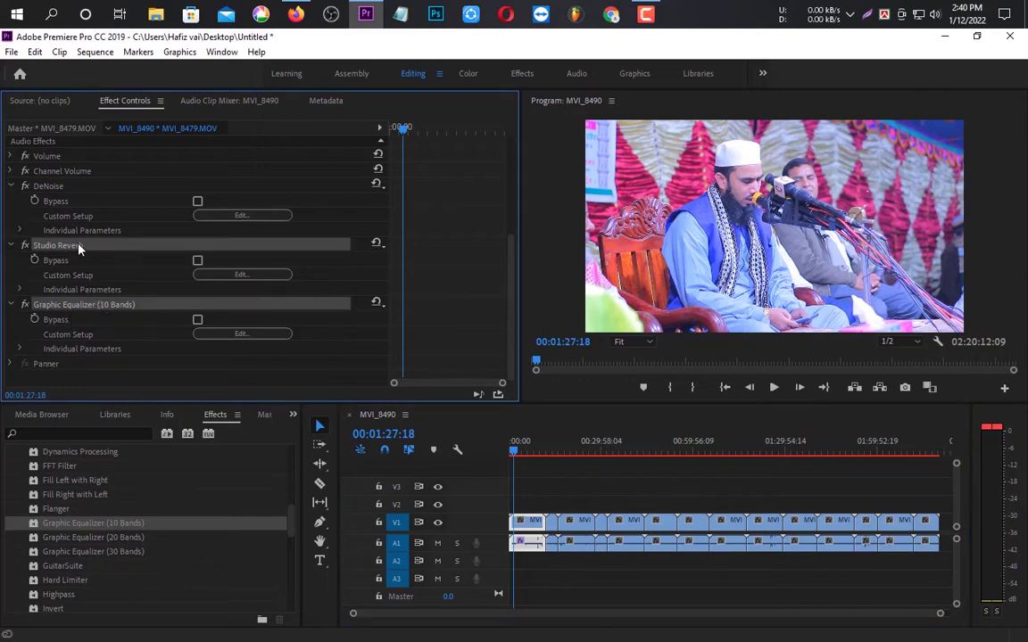
ctrl+click(62, 187)
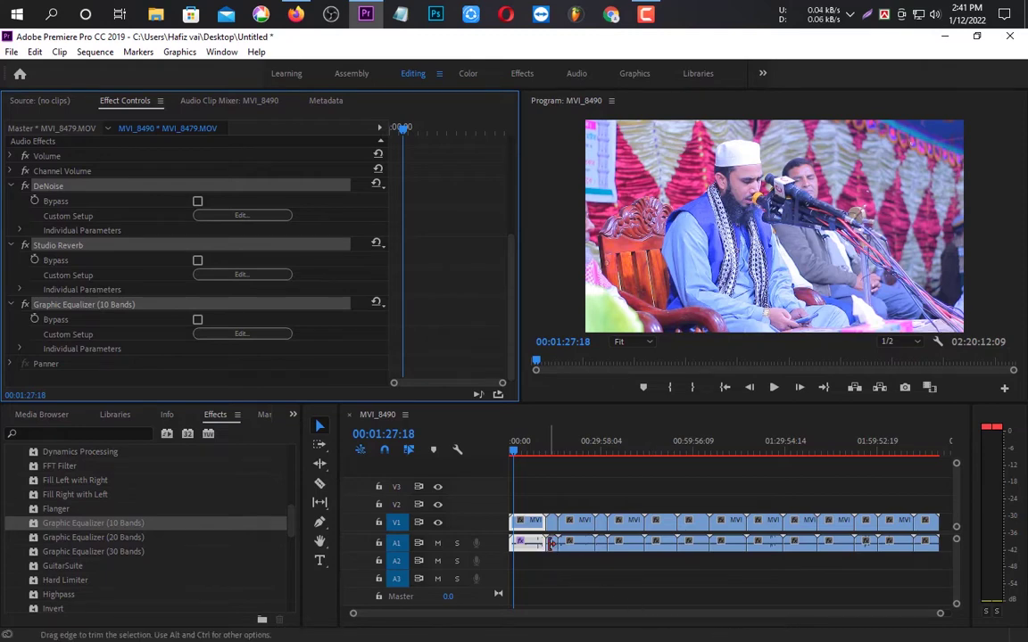
click(553, 543)
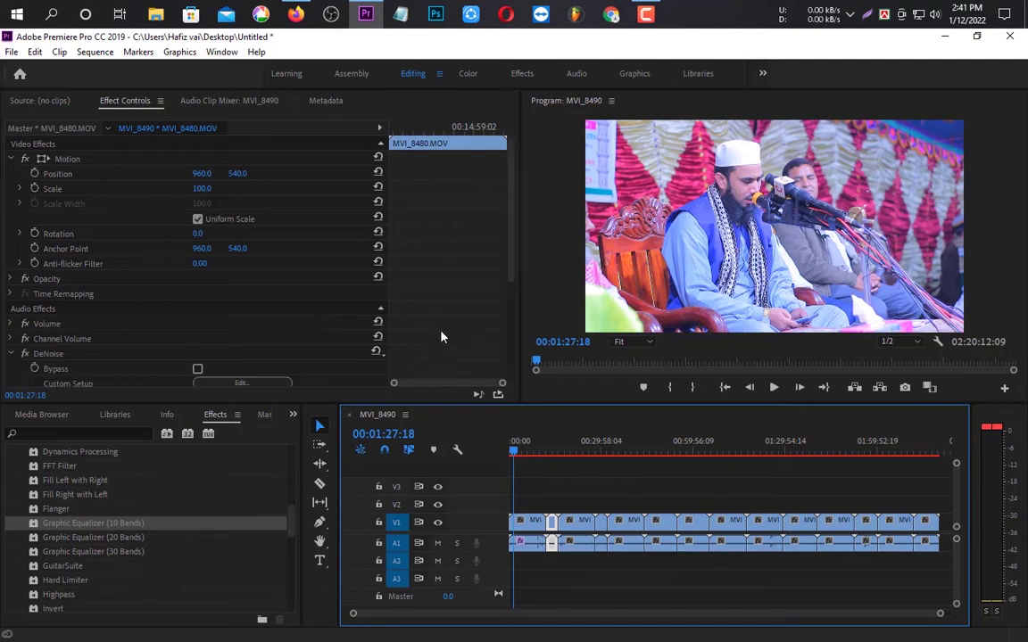
Paste the three audio effects onto clips MVI_8481–MVI_8484, MVI_8488, MVI_8487 and MVI_8486
scroll(442, 337, down, 5)
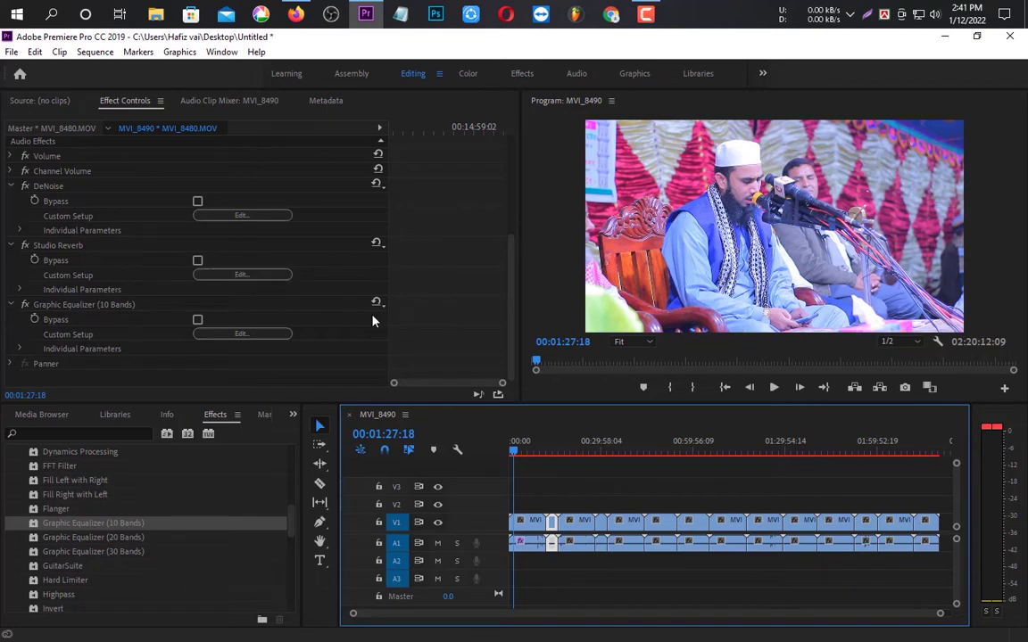
click(577, 548)
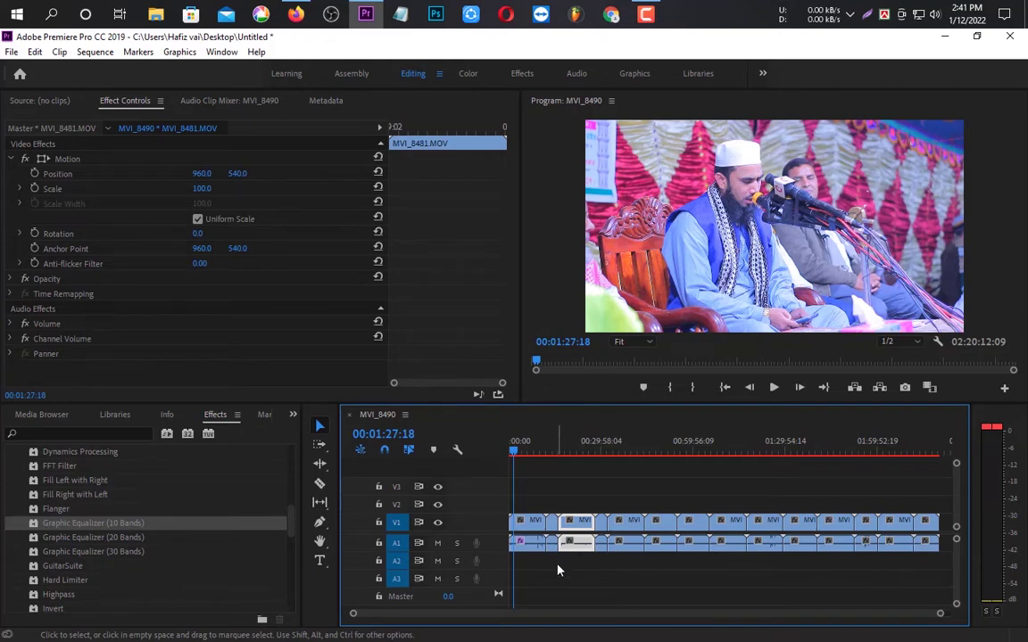
scroll(441, 257, down, 5)
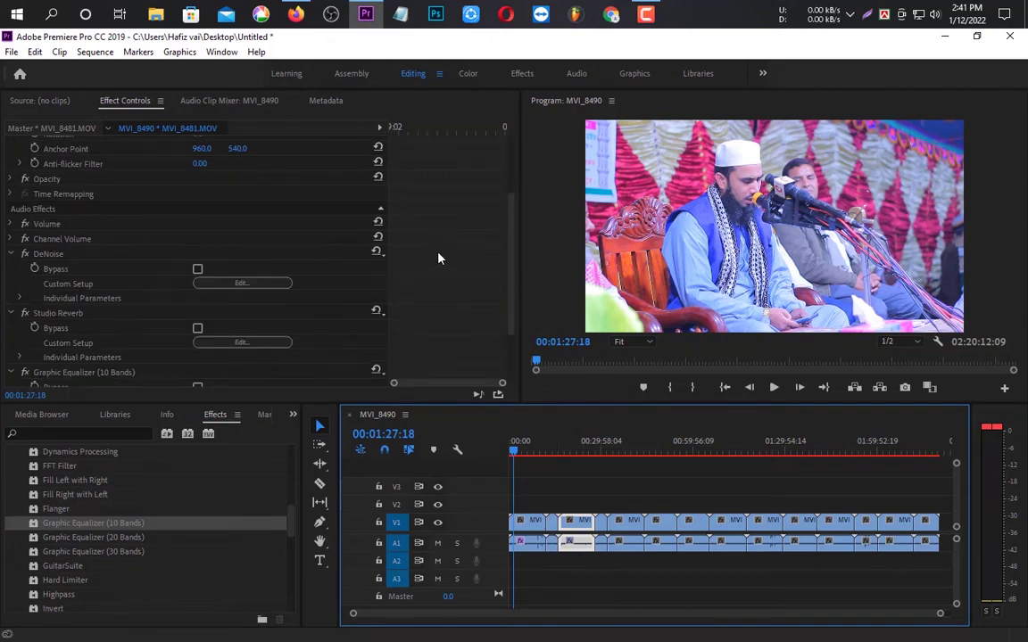
click(601, 552)
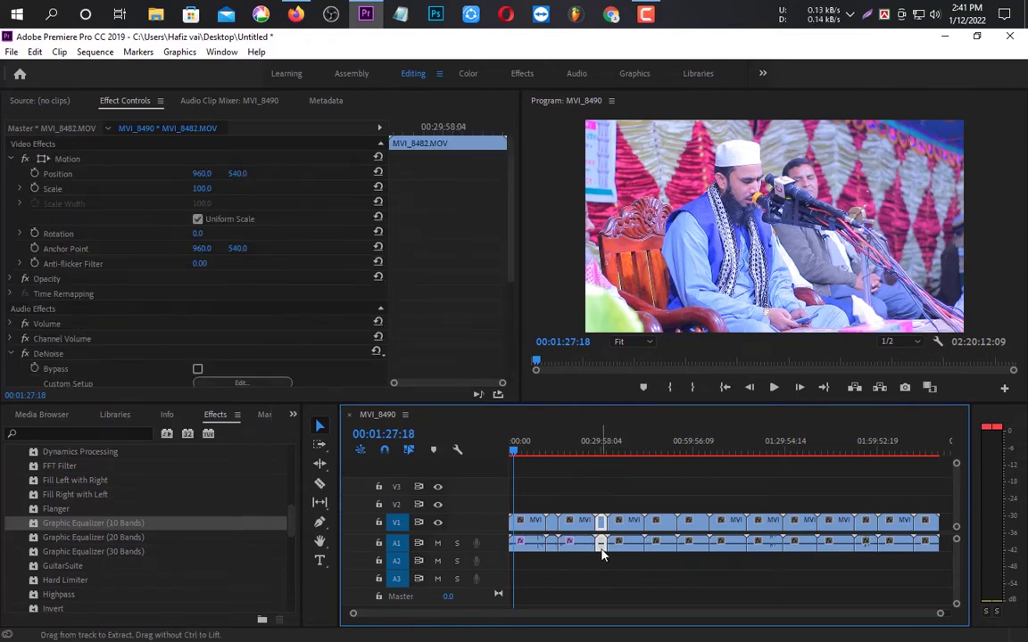
click(629, 551)
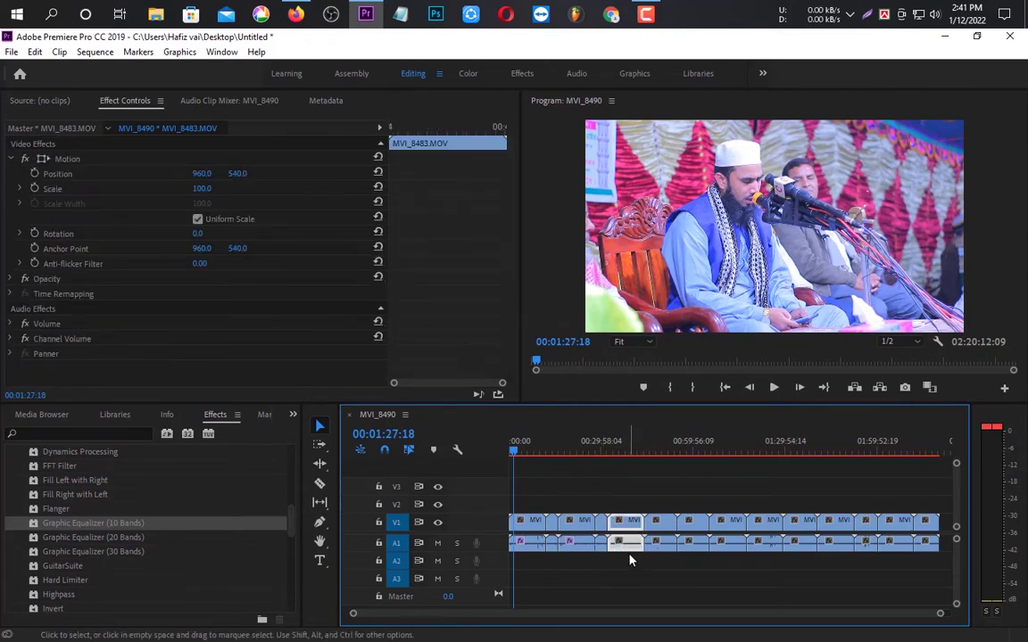
click(654, 550)
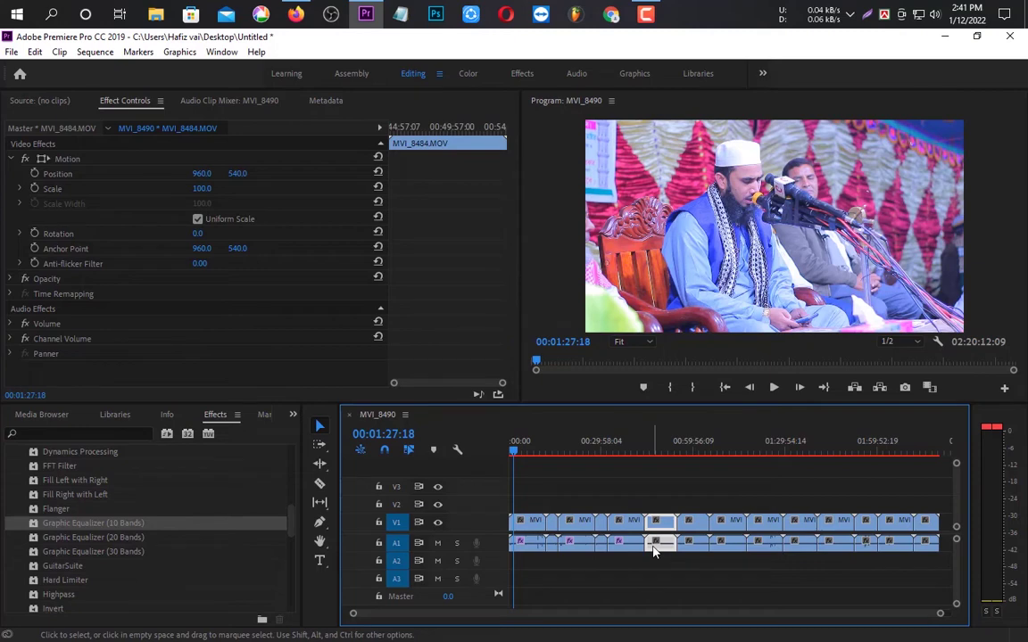
click(689, 552)
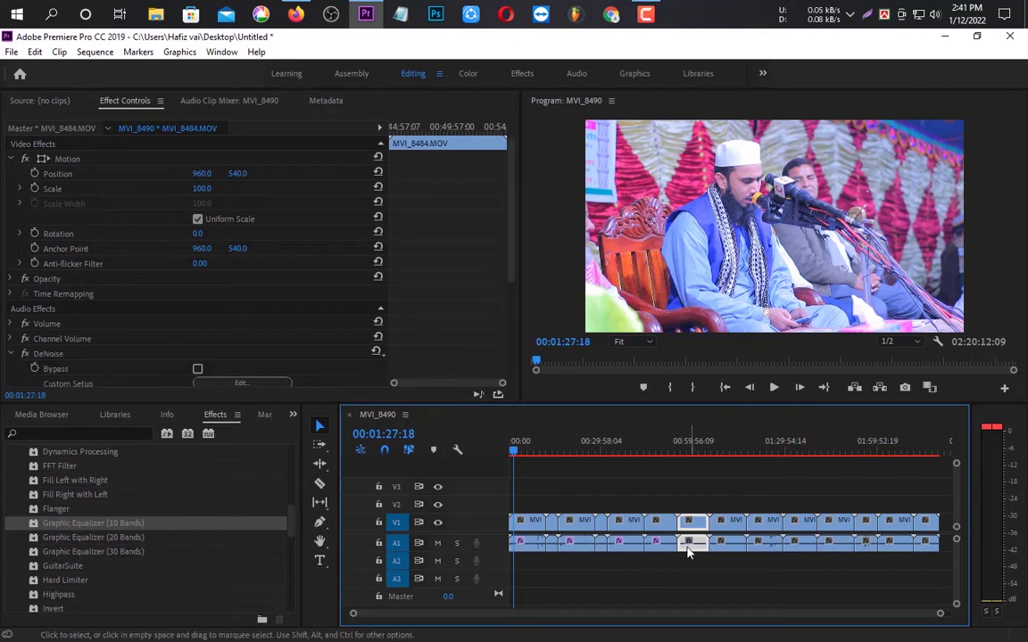
scroll(464, 298, down, 3)
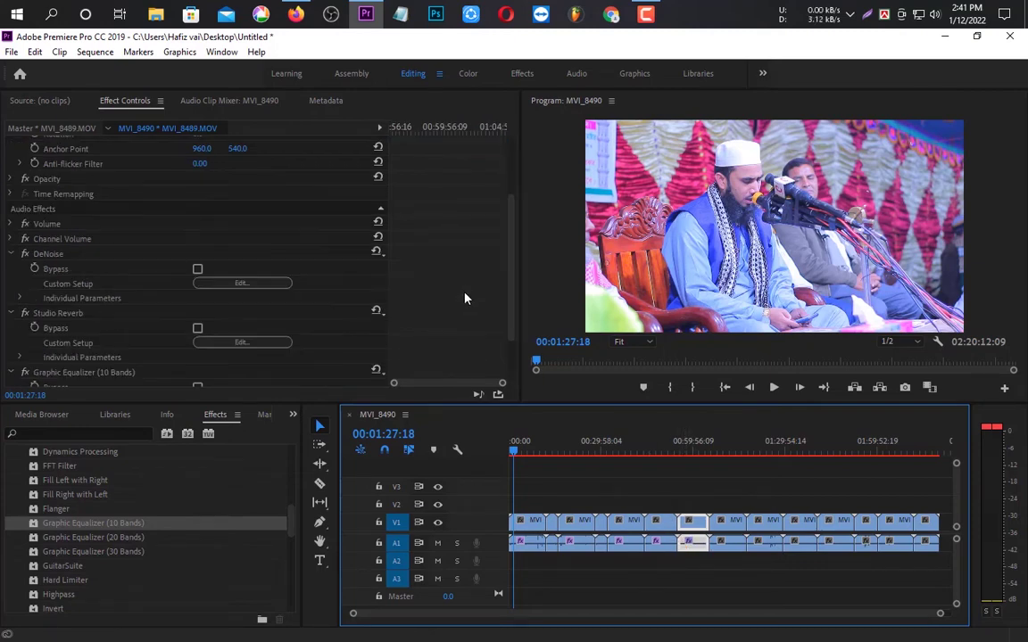
scroll(464, 298, down, 2)
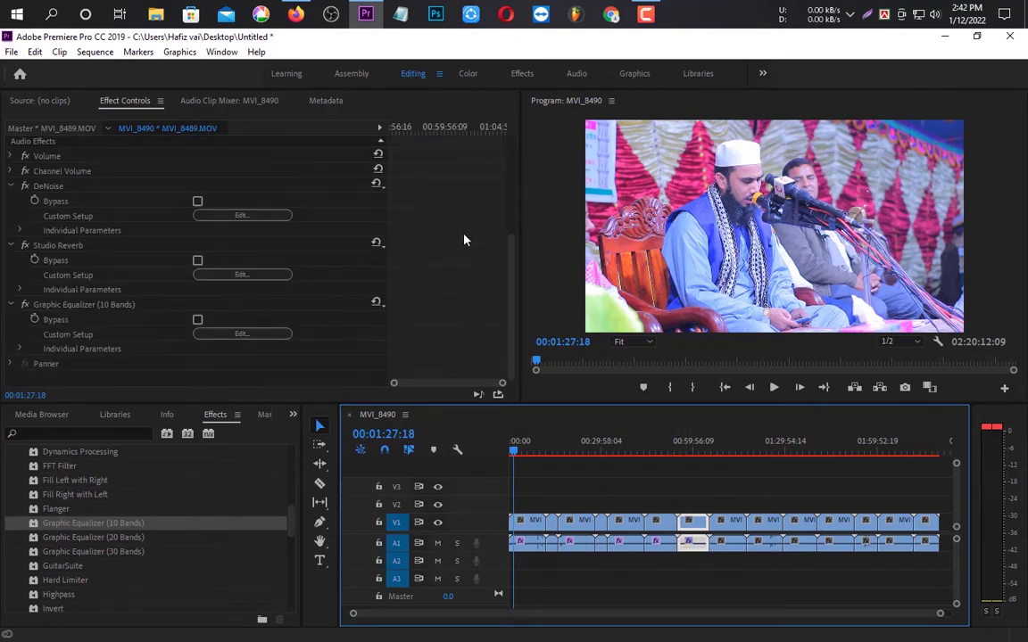
click(725, 546)
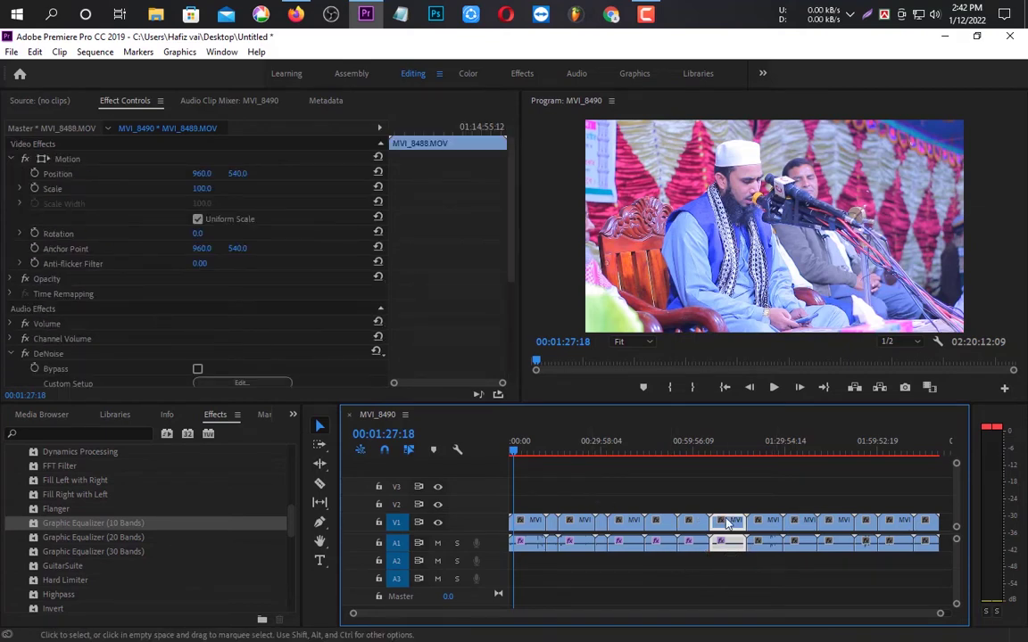
scroll(470, 293, down, 2)
scroll(470, 294, down, 3)
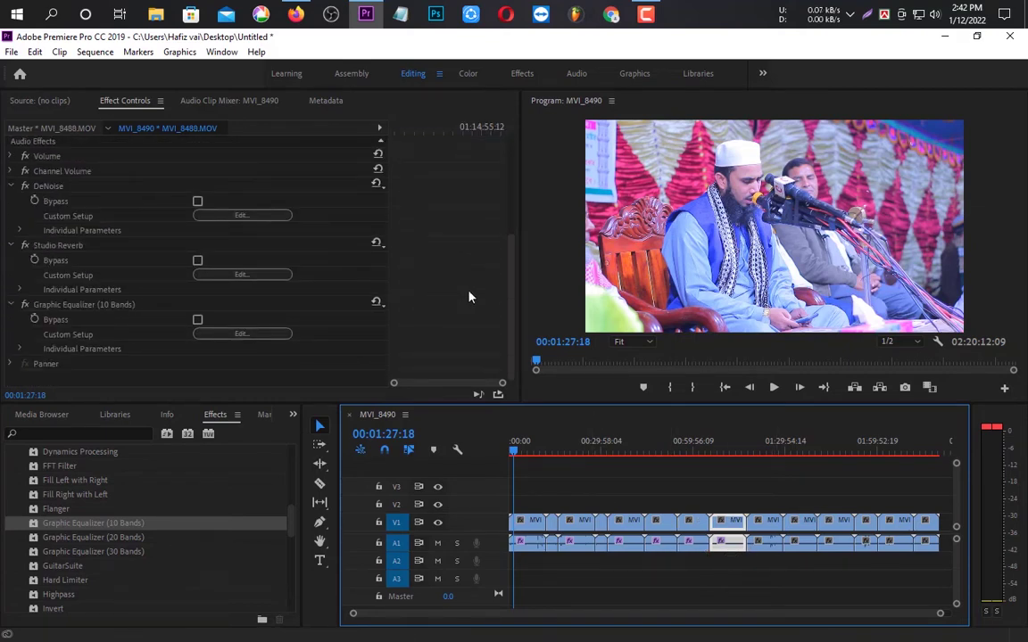
click(756, 545)
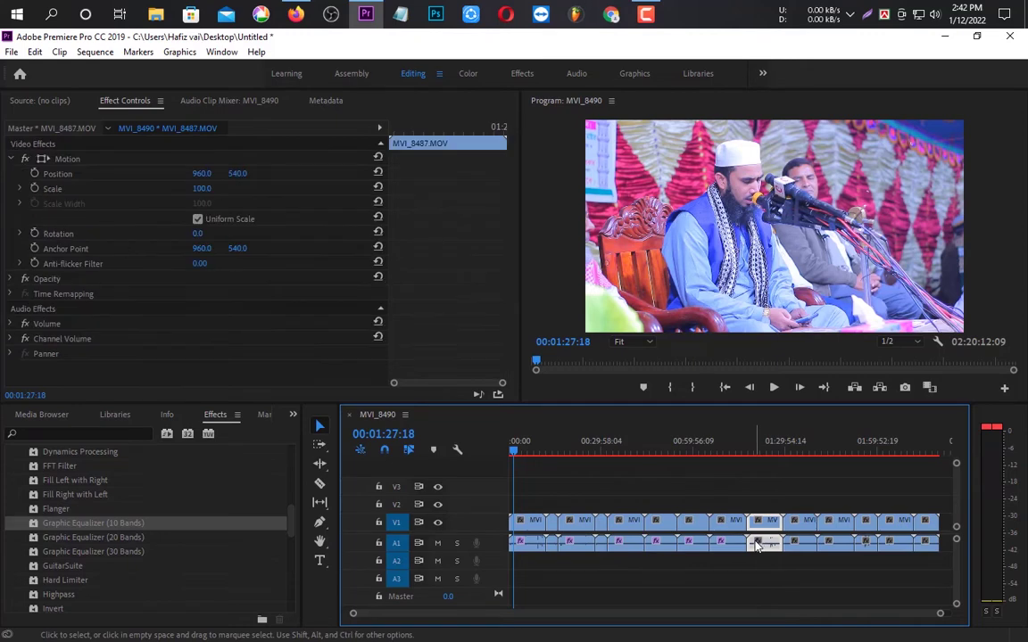
click(802, 544)
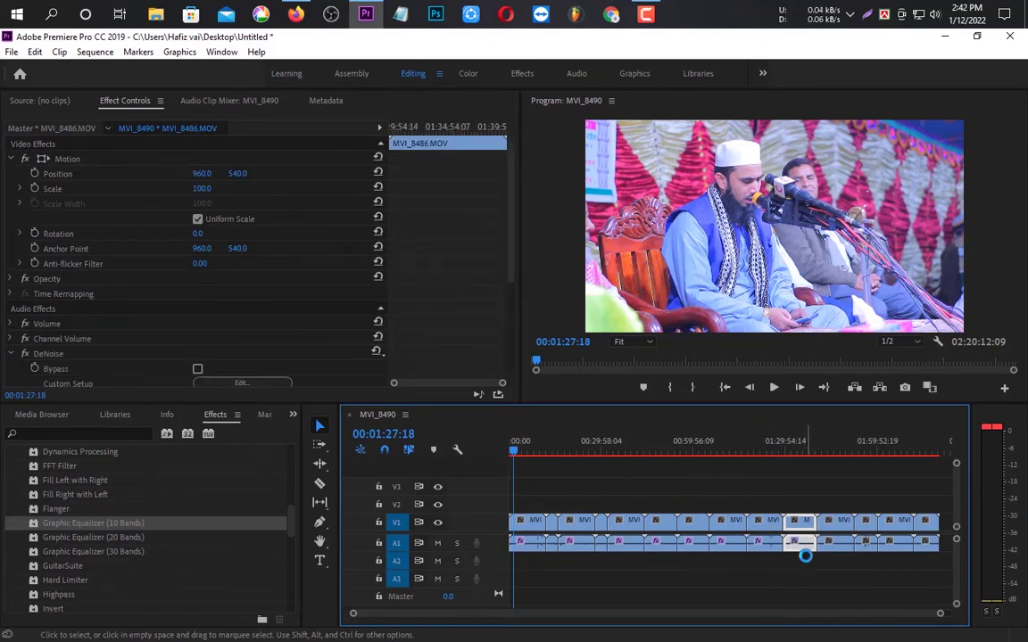
Paste the same effects onto clips MVI_8485, MVI_8492, MVI_8491 and finally MVI_8490
scroll(478, 281, down, 3)
scroll(477, 280, down, 2)
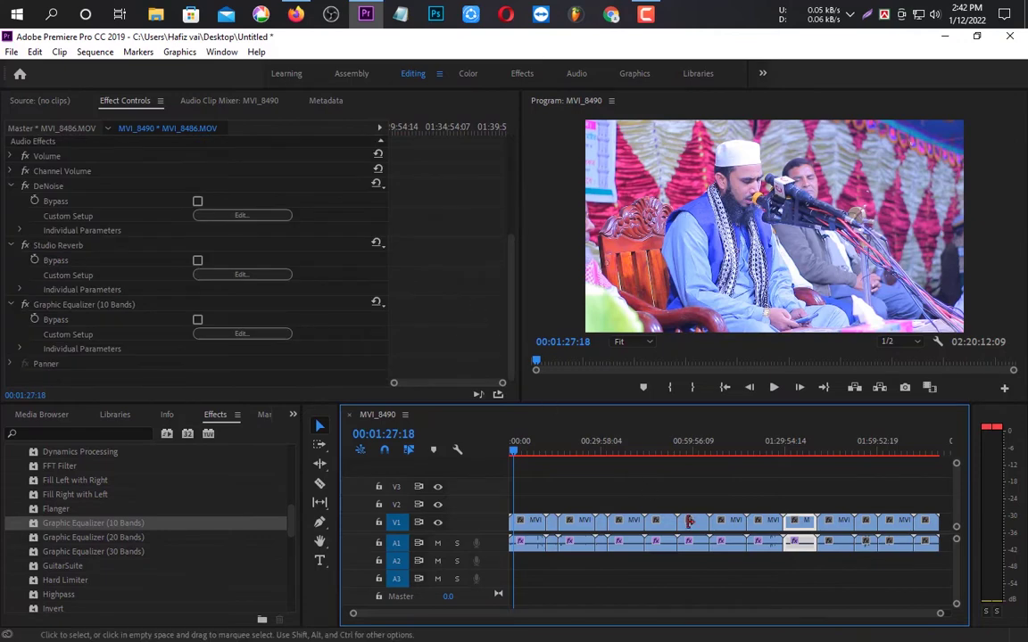
click(829, 545)
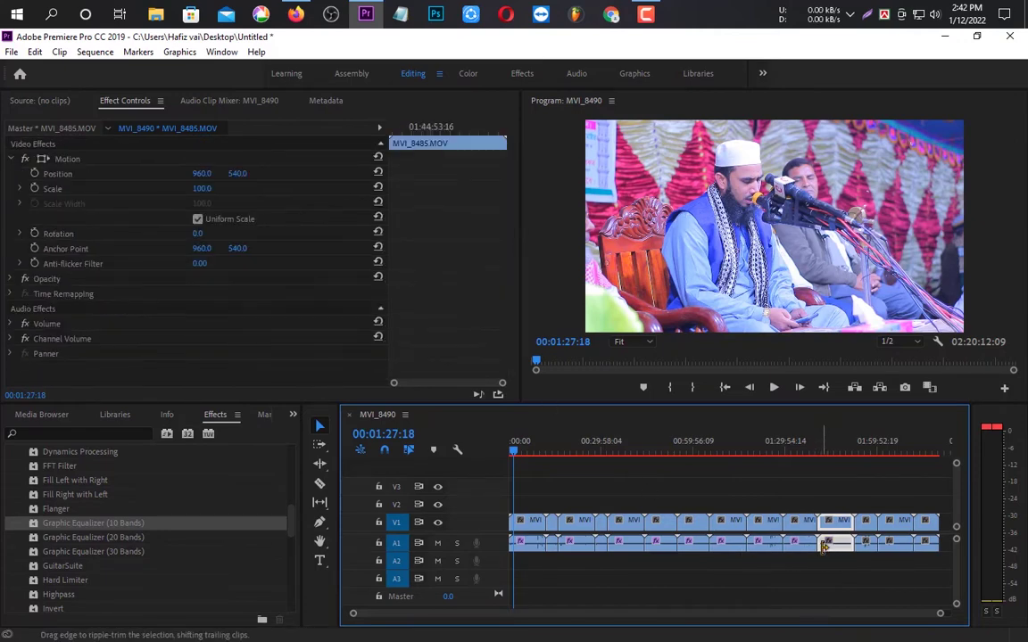
key(ctrl+v)
scroll(445, 330, down, 3)
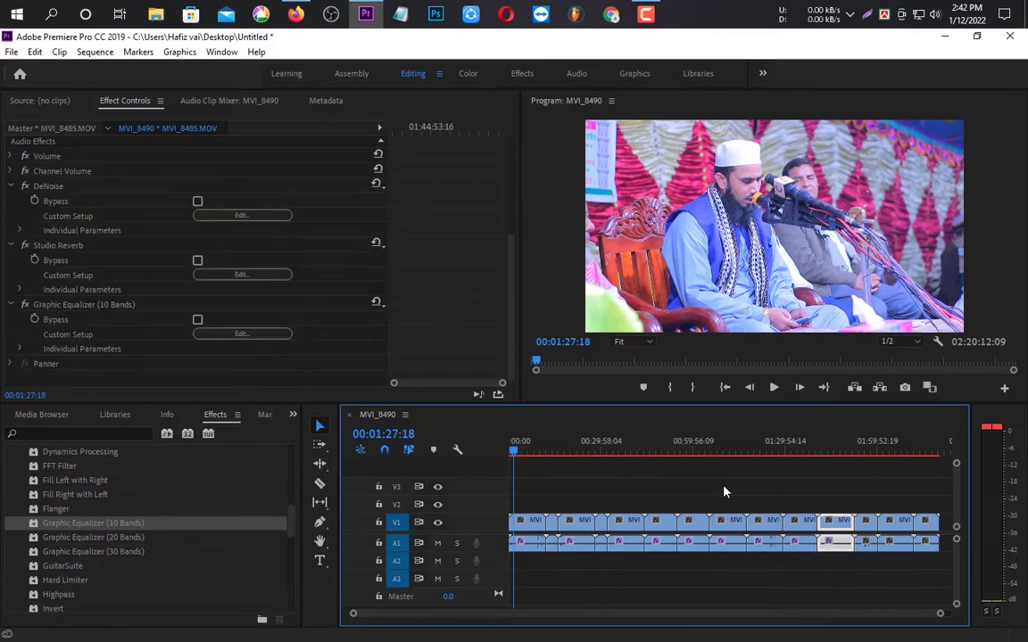
click(867, 545)
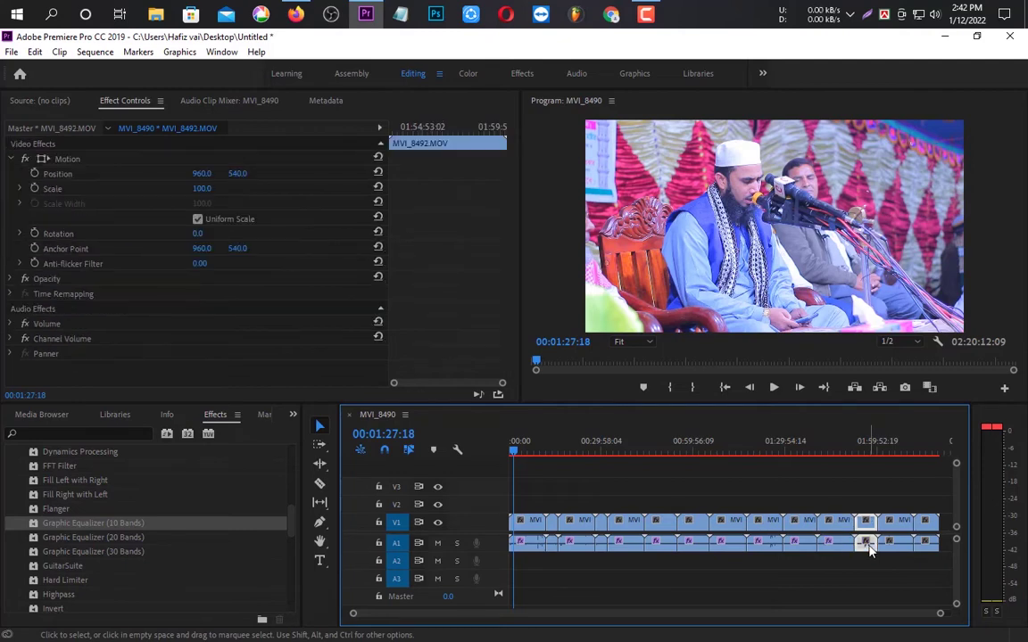
key(ctrl+v)
scroll(449, 326, down, 3)
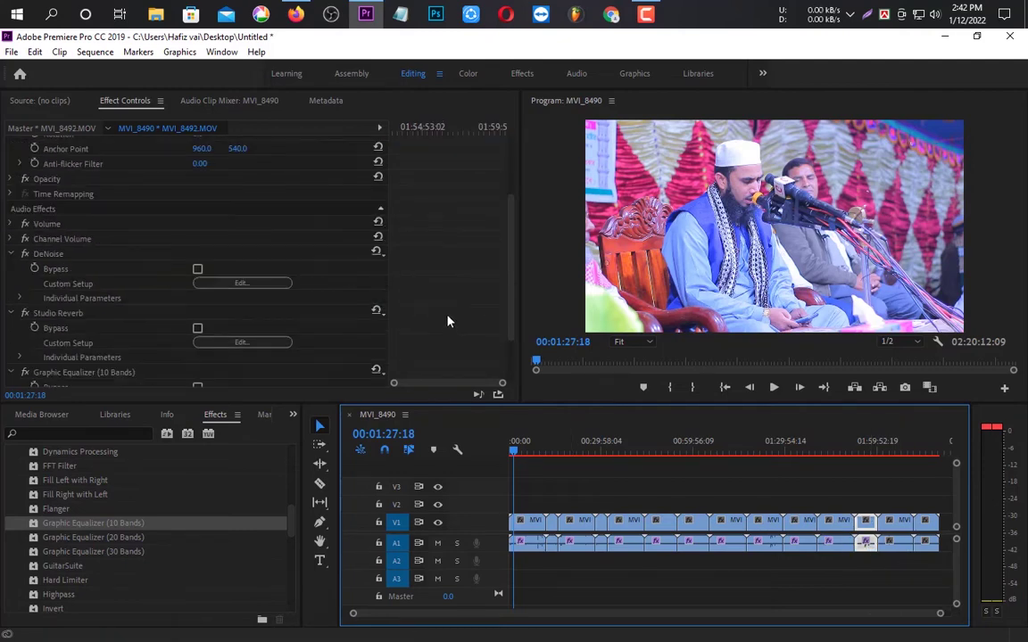
scroll(447, 321, down, 2)
click(895, 543)
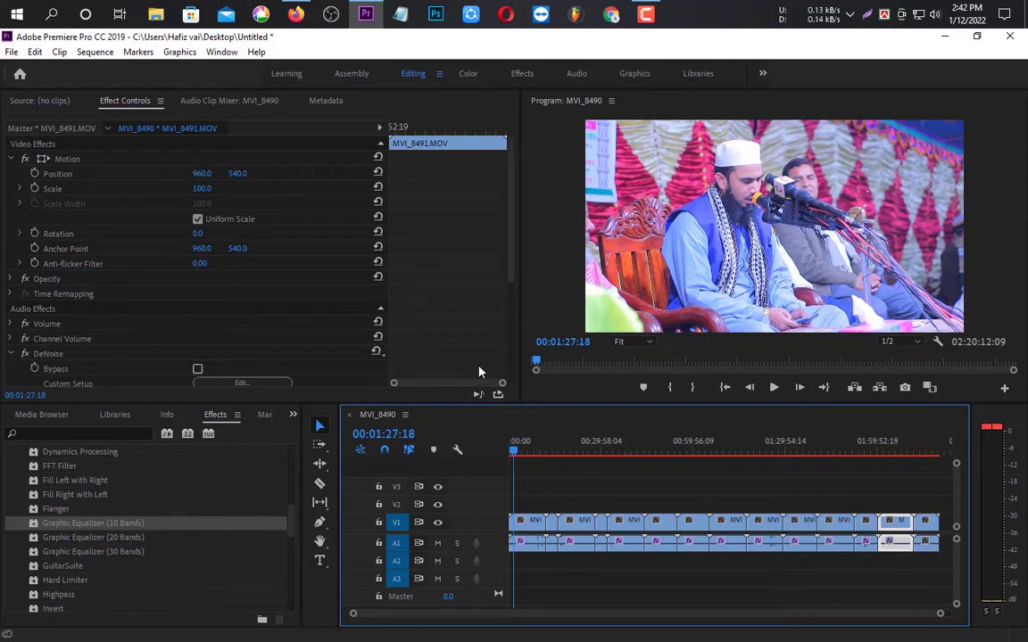
scroll(468, 337, down, 3)
click(927, 543)
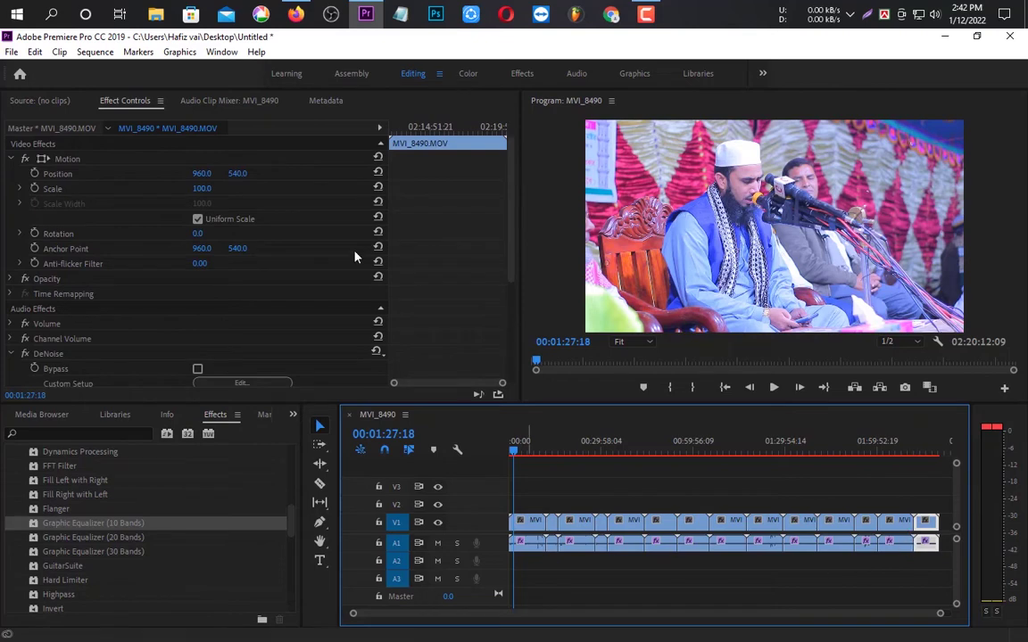
scroll(479, 298, down, 2)
scroll(473, 300, down, 2)
scroll(472, 302, down, 1)
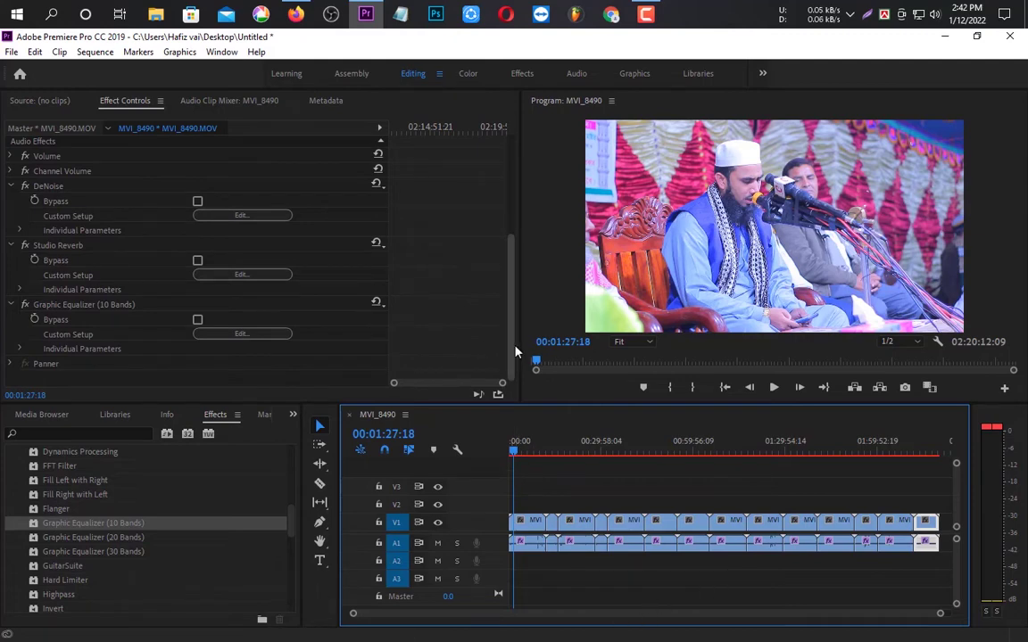
Step back through clips MVI_8491 to MVI_8487 to verify each carries the audio effects
click(891, 544)
click(864, 554)
click(831, 555)
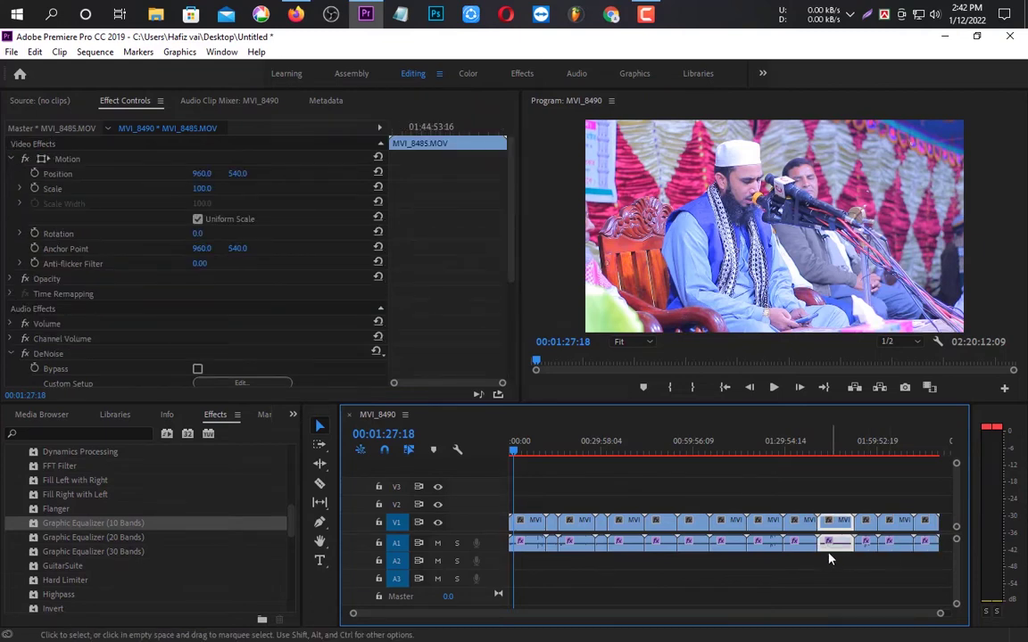
click(792, 558)
click(762, 546)
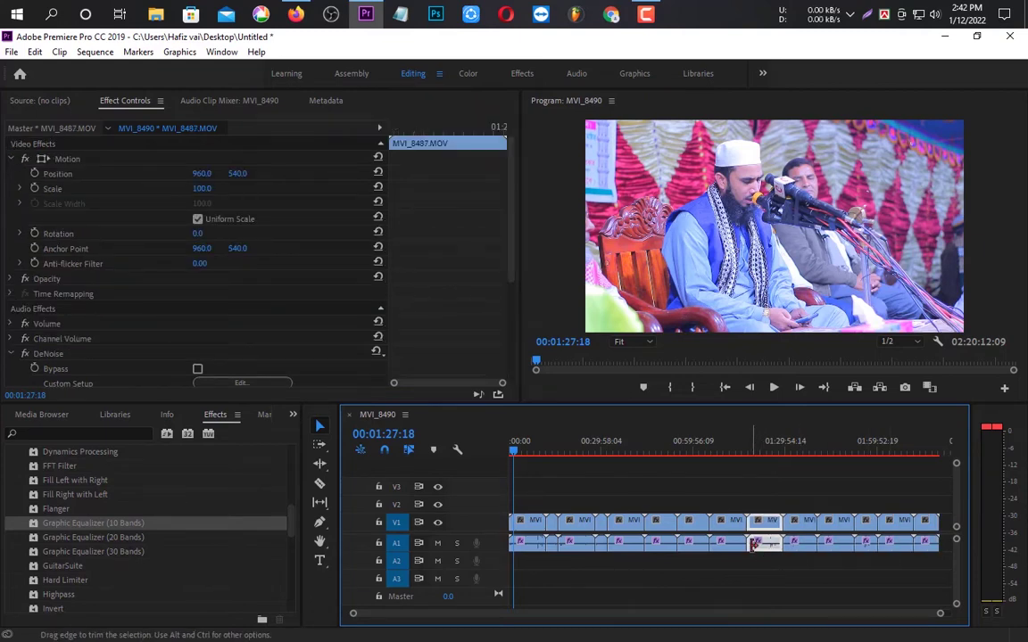
Expand and collapse Obsolete Audio Effects, then scroll Effect Controls to the audio effects
scroll(244, 490, up, 3)
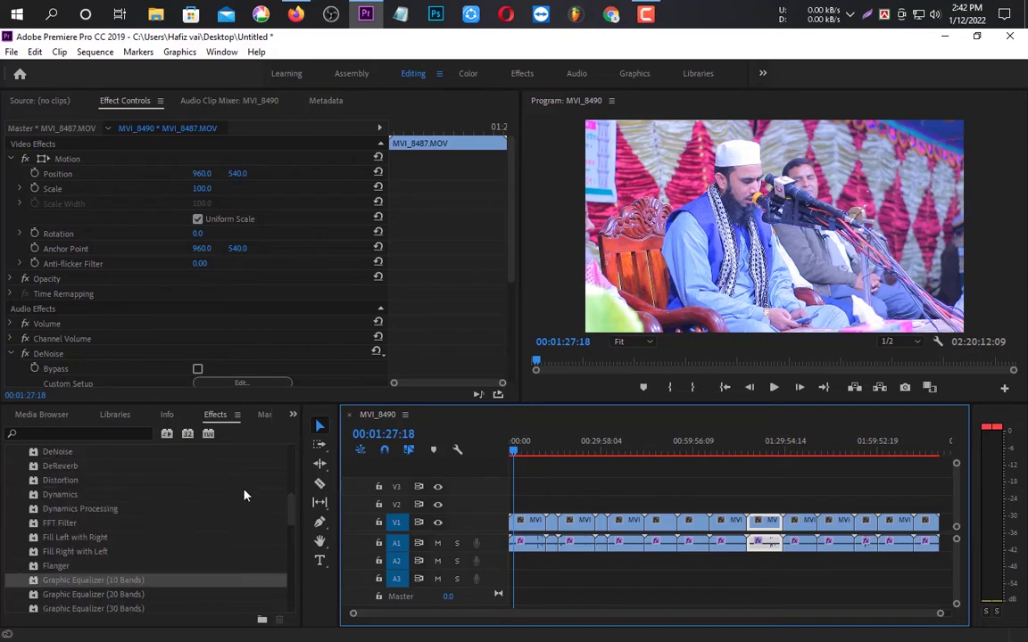
scroll(249, 505, up, 2)
scroll(249, 506, up, 1)
scroll(248, 506, up, 3)
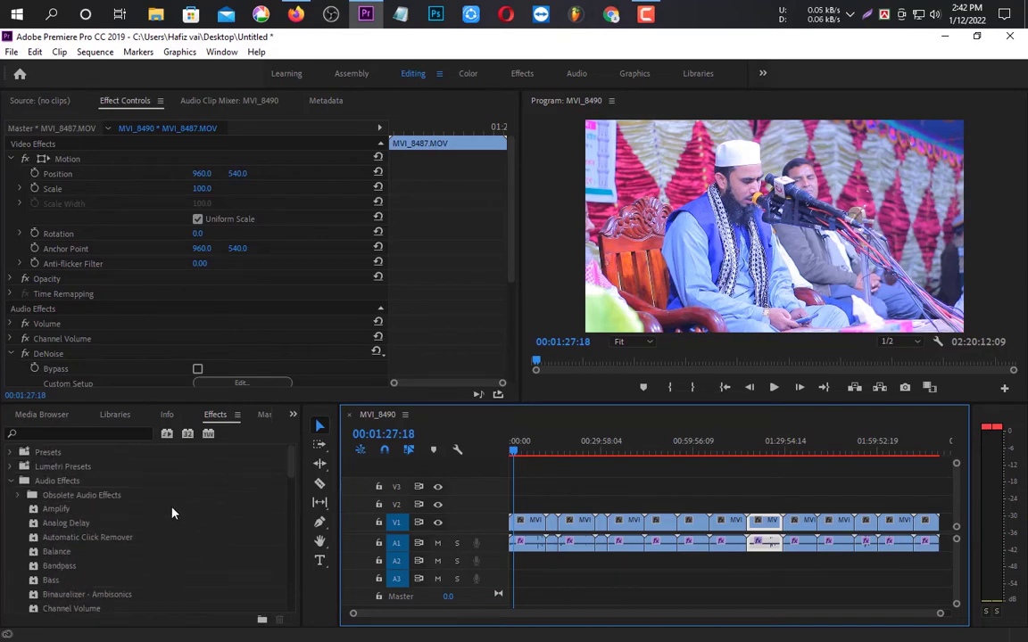
click(17, 494)
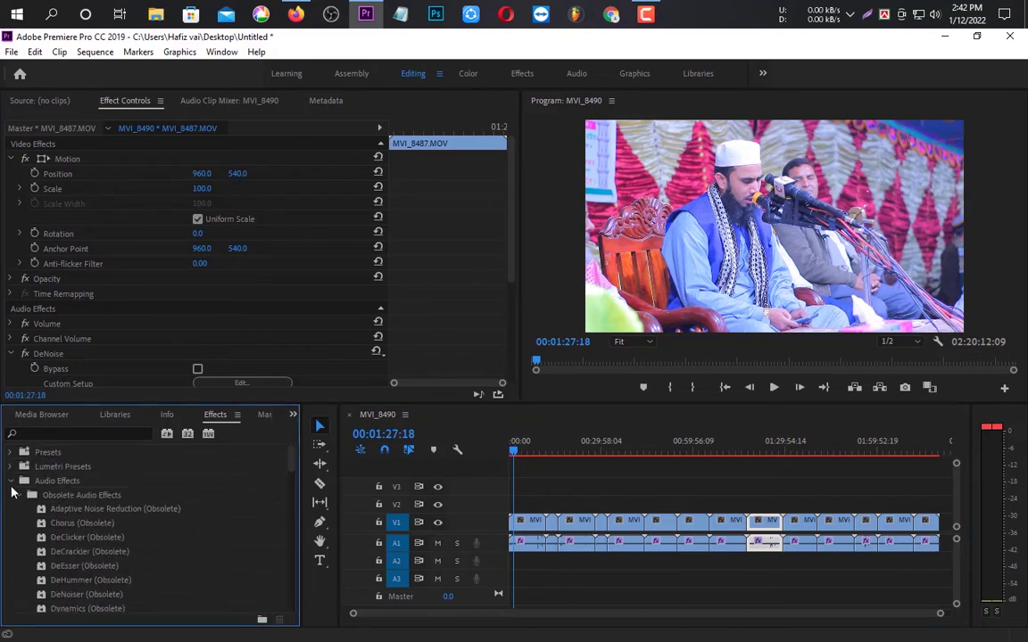
click(16, 494)
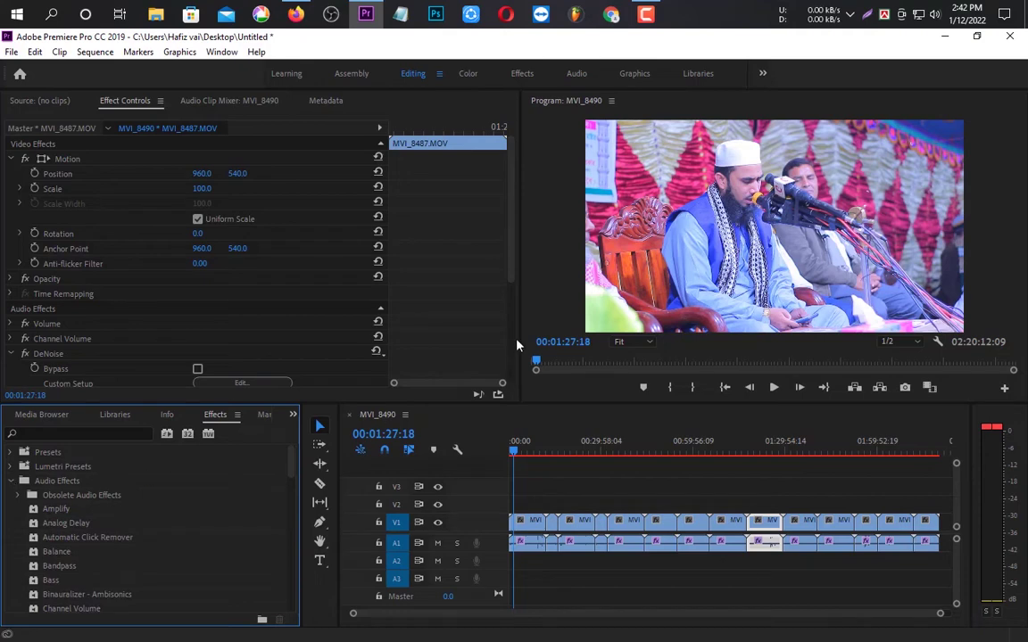
scroll(454, 317, down, 2)
scroll(457, 320, down, 2)
scroll(459, 321, down, 2)
scroll(455, 330, down, 1)
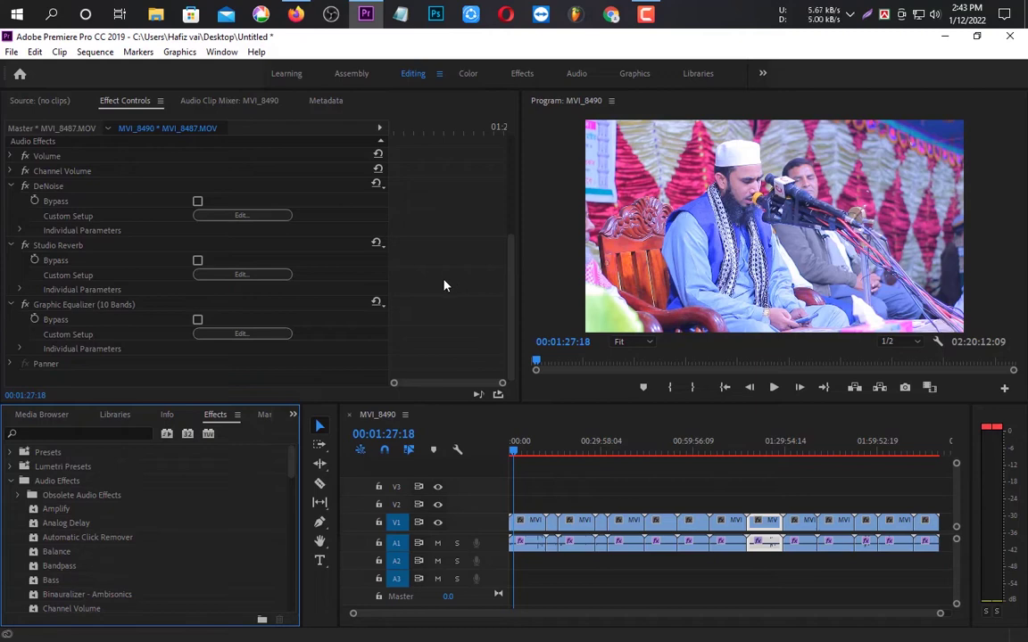
Select clip MVI_8479 and multi-select its Graphic Equalizer, Studio Reverb and DeNoise effects
click(530, 552)
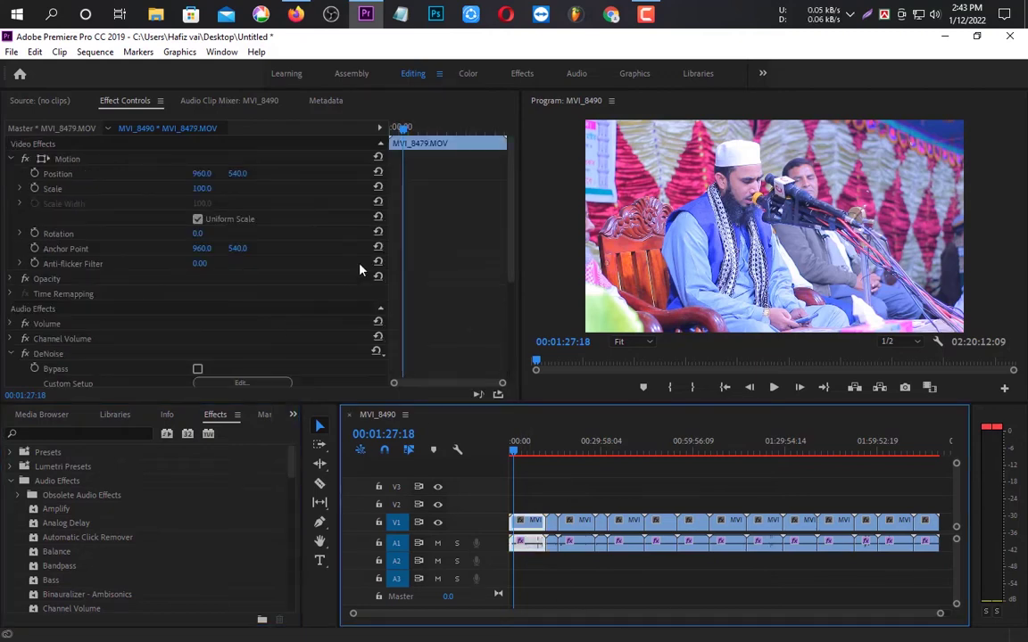
scroll(393, 259, down, 5)
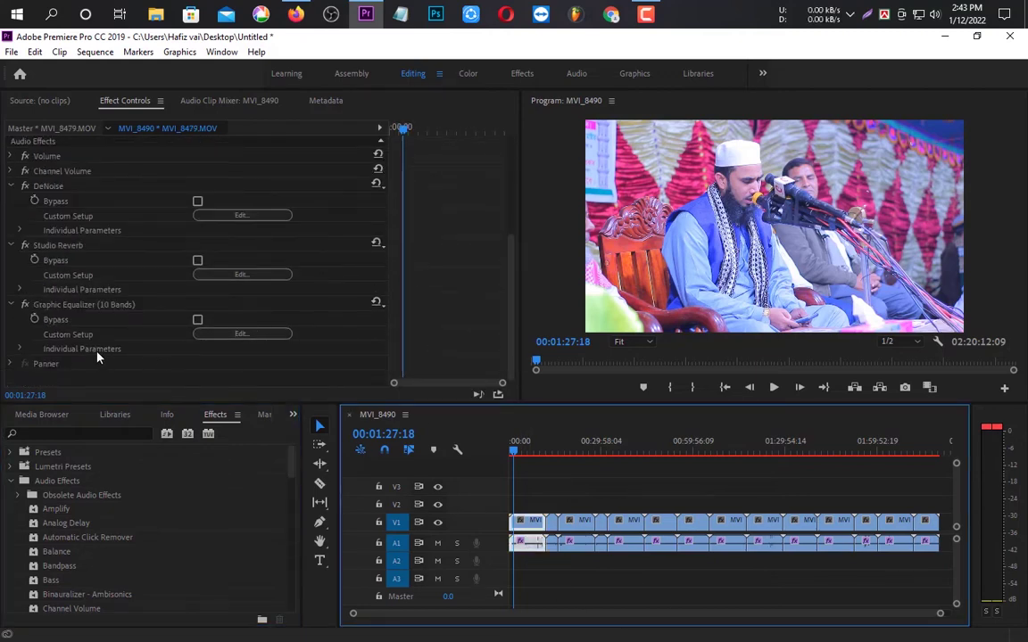
click(77, 306)
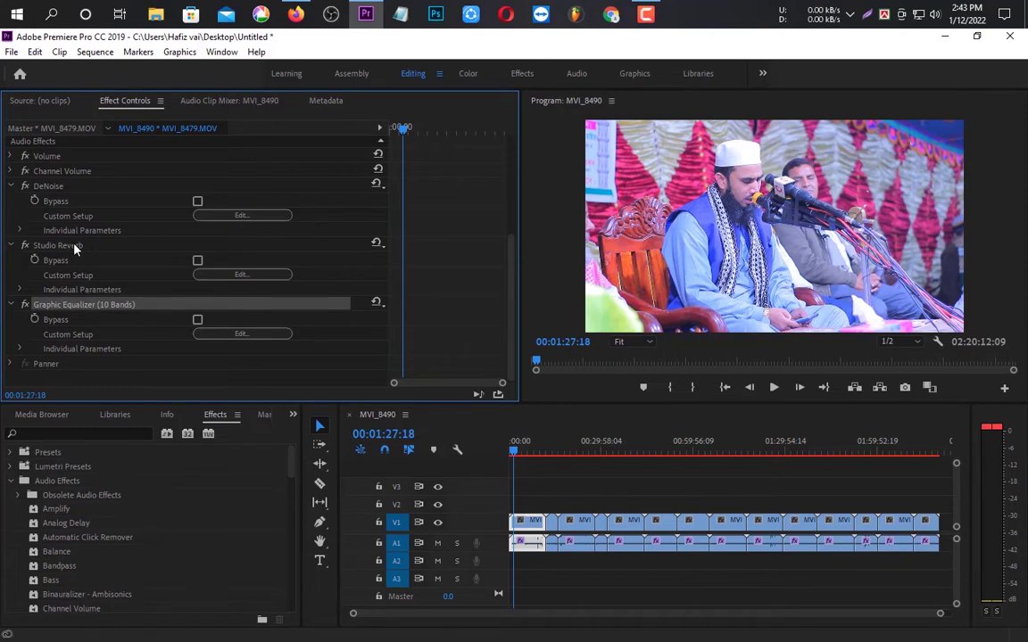
ctrl+click(74, 250)
ctrl+click(73, 188)
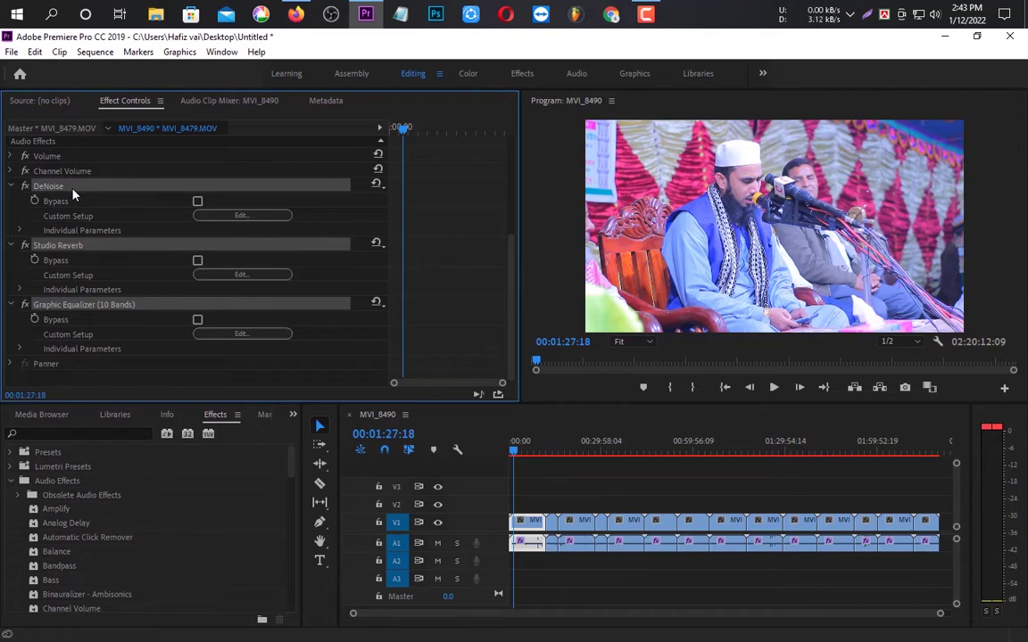
Use Save Preset on the three selected effects, naming the preset 'hrs islamic tv'
right_click(73, 189)
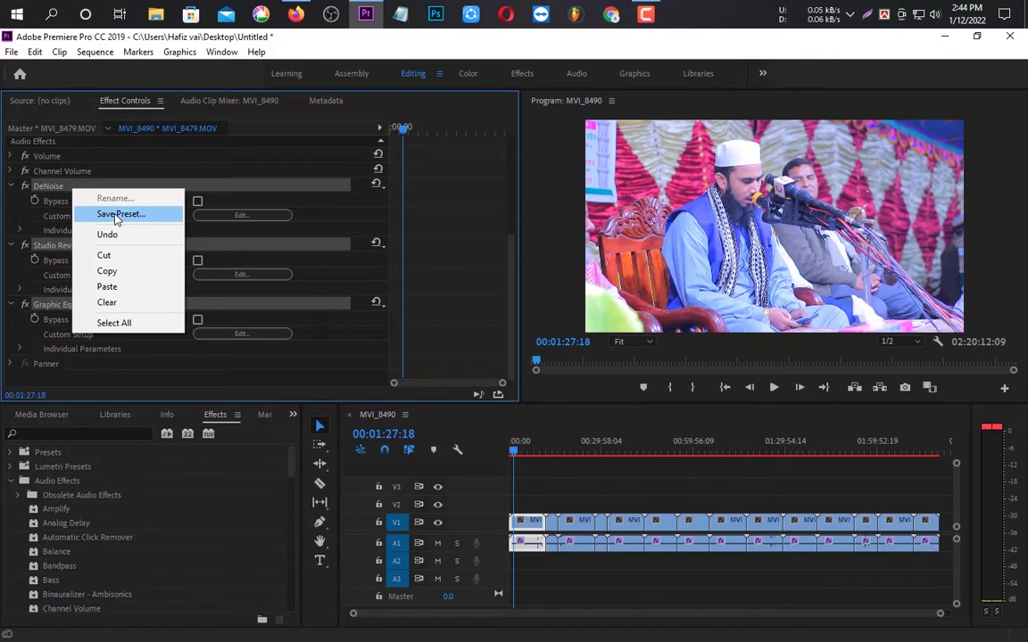
click(116, 216)
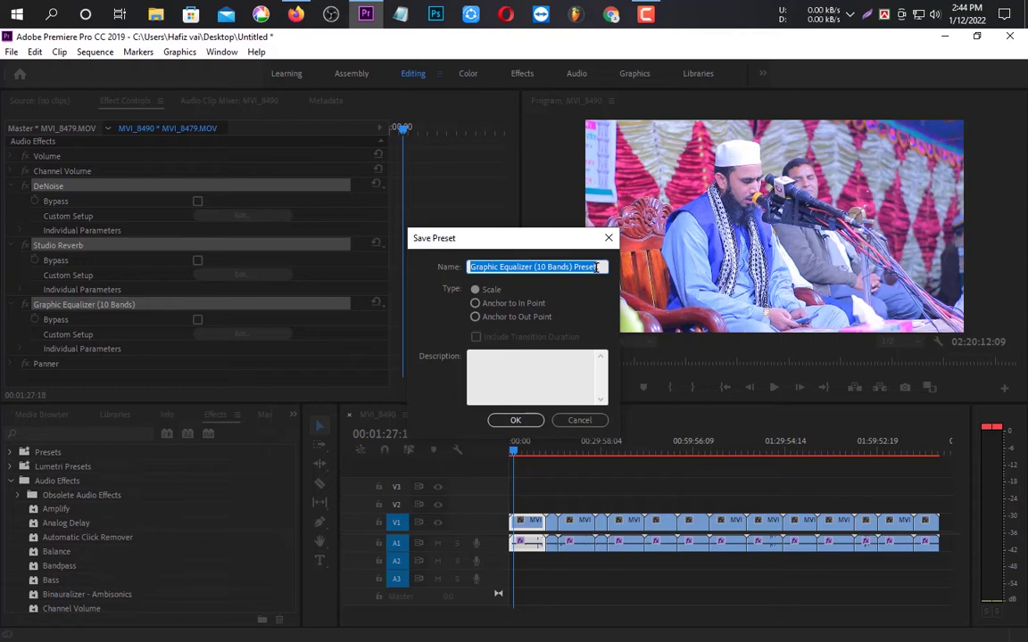
key(BackSpace)
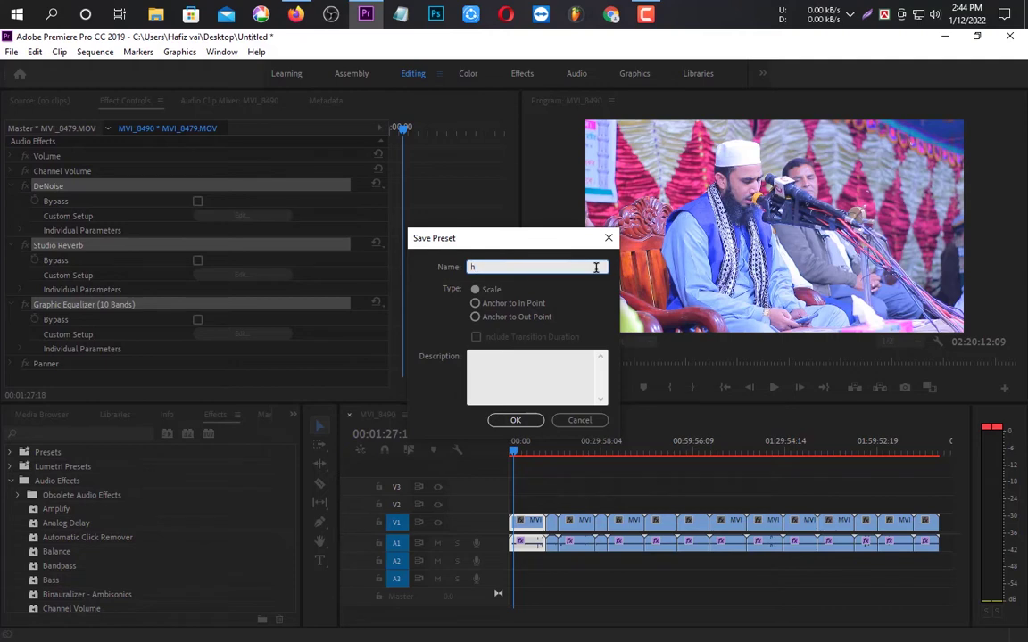
text(hi)
text(s)
text( i)
text(sla)
text(mi)
text(c)
text( t)
text(v)
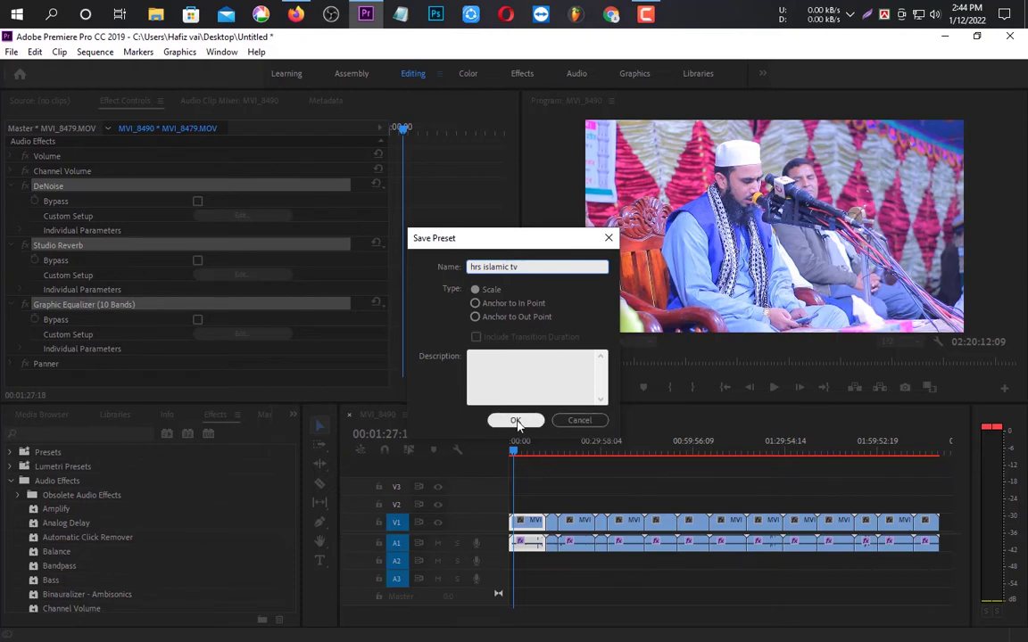
click(515, 421)
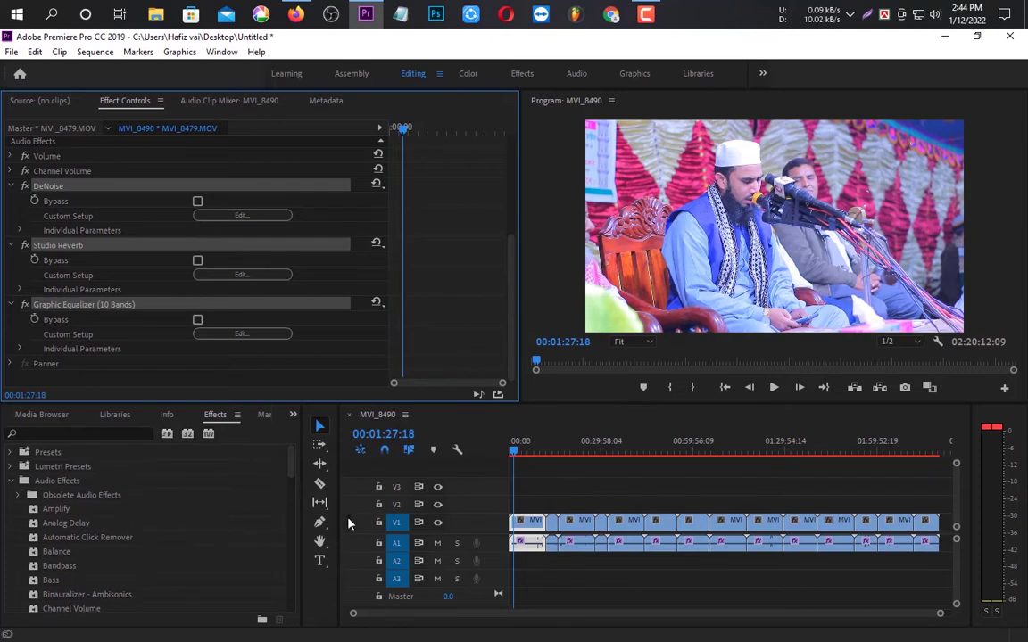
Collapse the Audio Effects folder and reselect the first audio clip
click(11, 481)
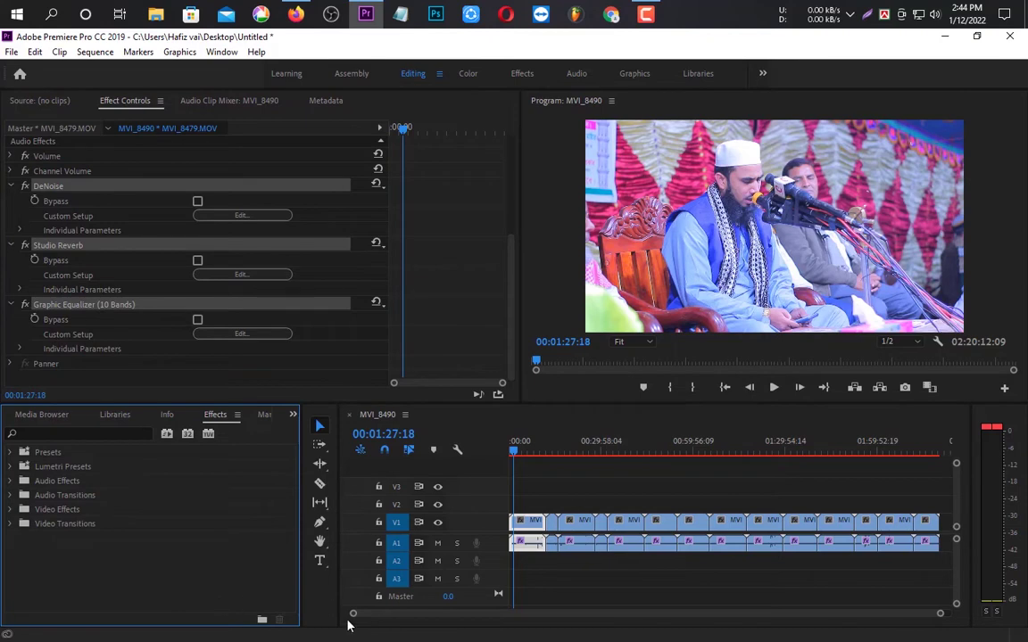
click(544, 582)
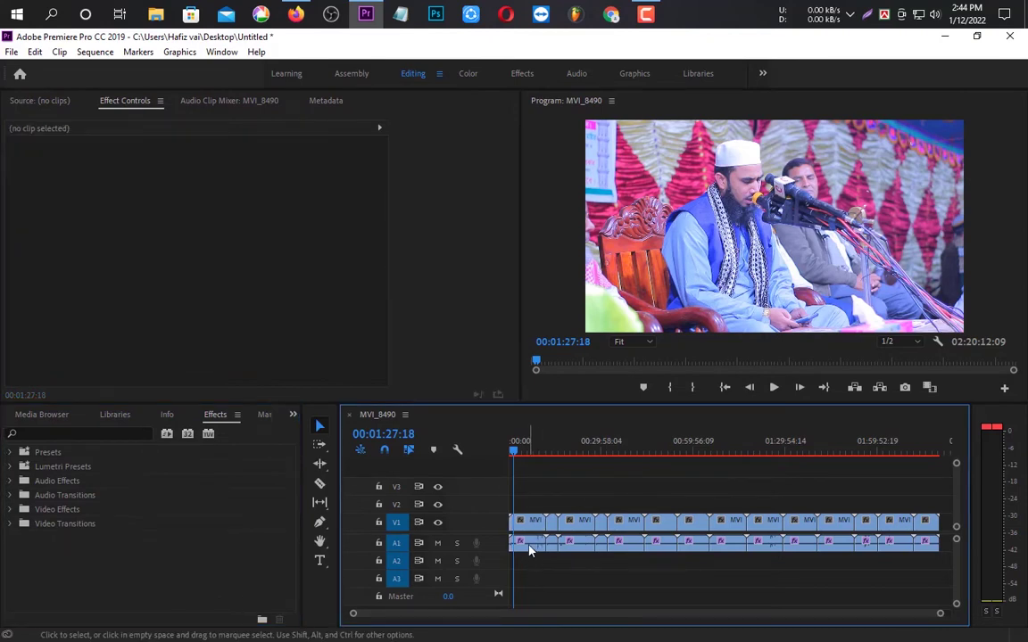
click(529, 550)
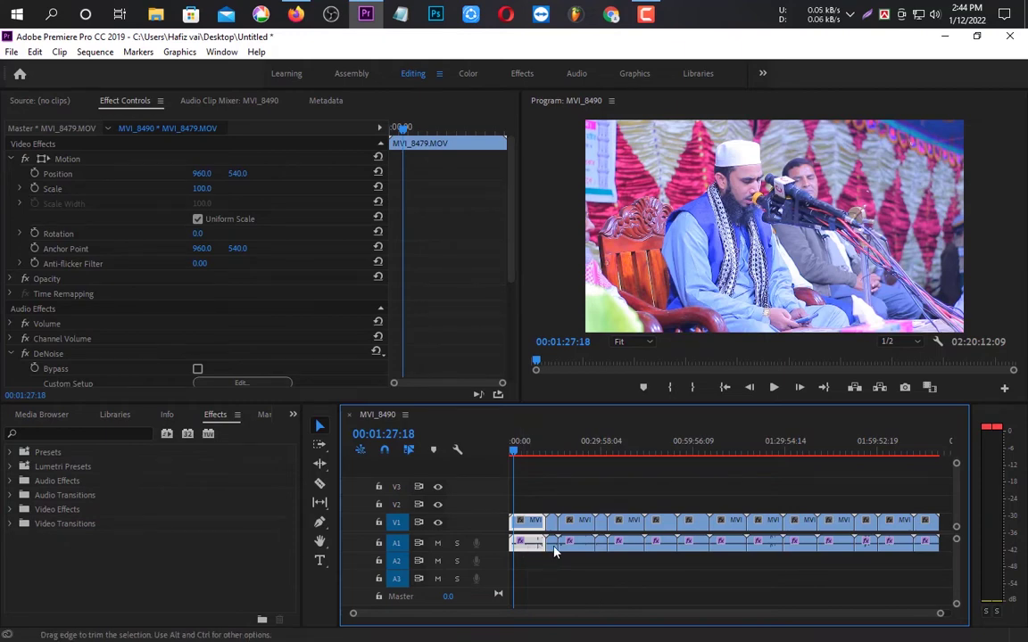
click(292, 416)
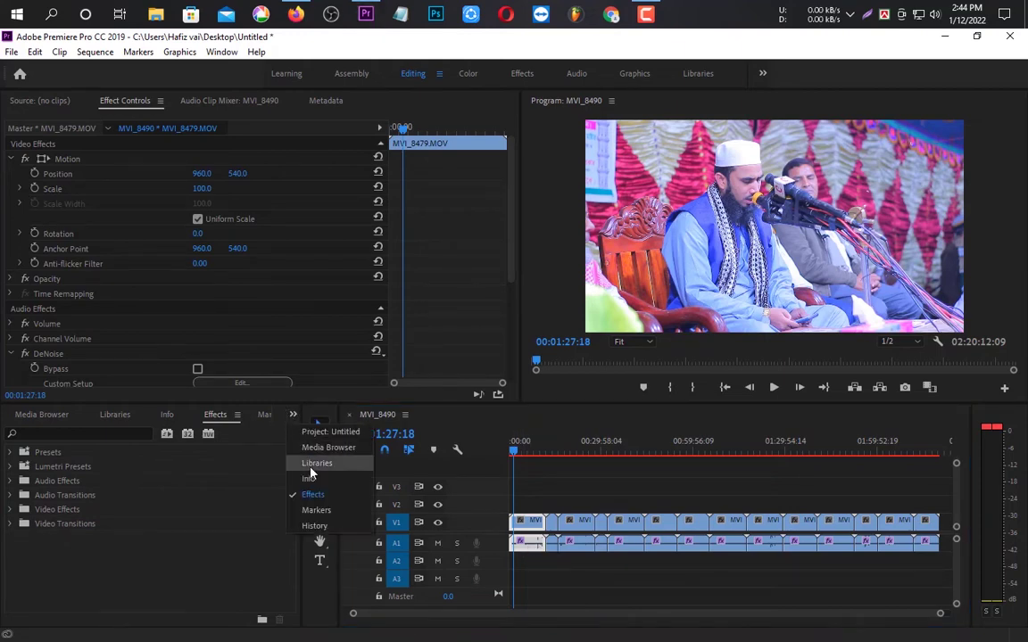
click(307, 493)
Search the Effects panel for 'hrs' to find the preset under Presets, then clear the search
click(115, 433)
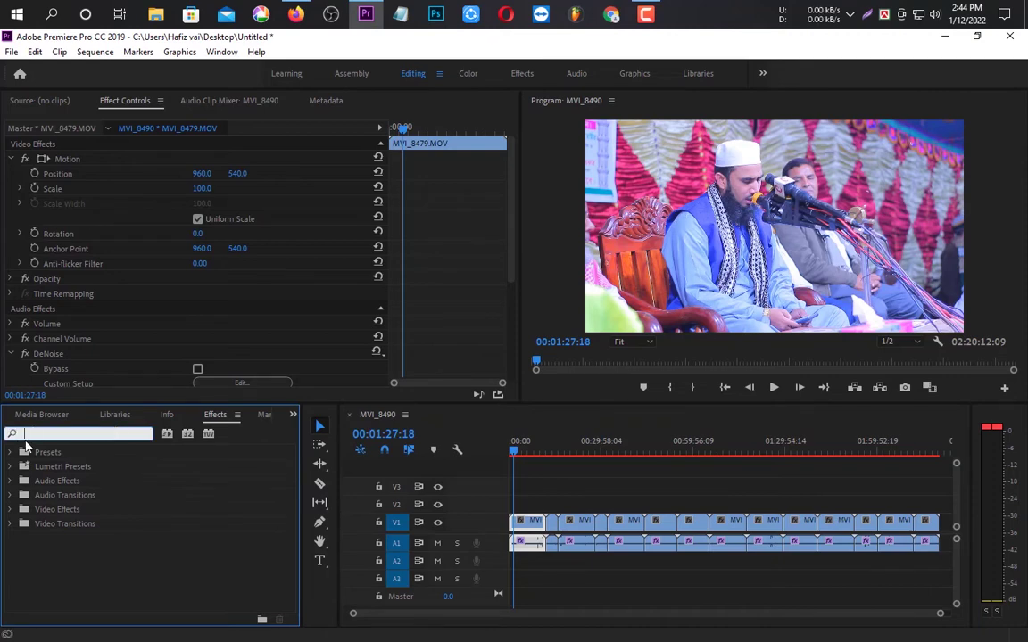
text(hrs)
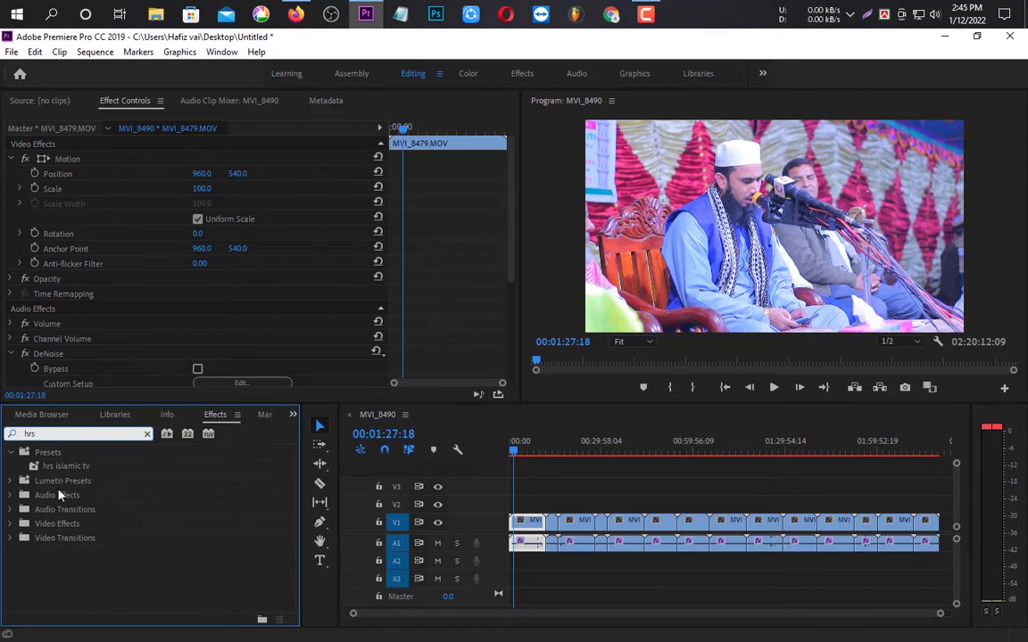
click(52, 434)
click(147, 434)
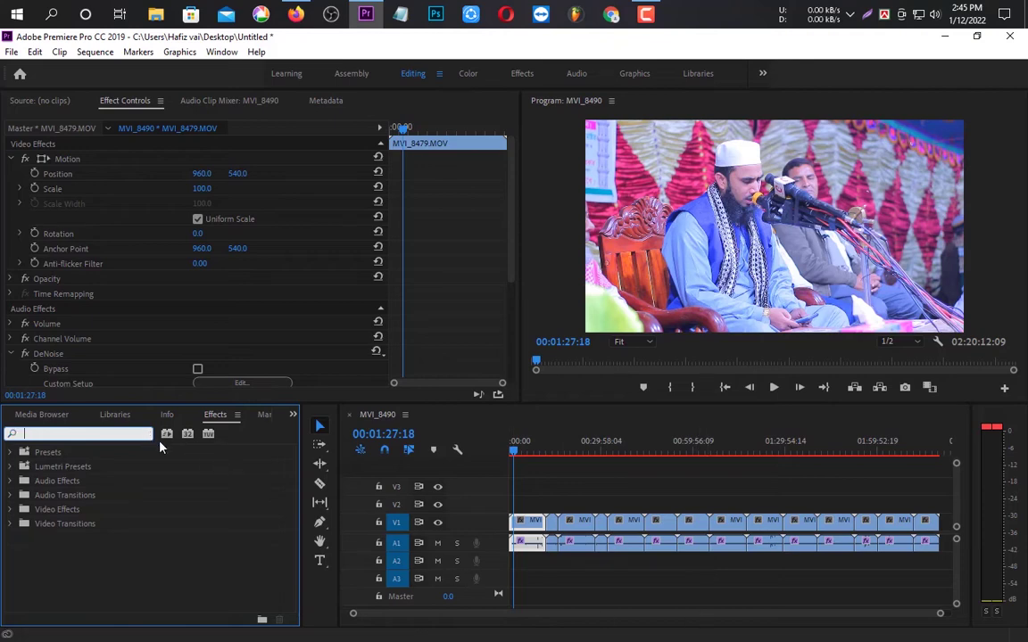
Switch the panel group to Project: Untitled to show the project's clip list
click(293, 415)
click(299, 431)
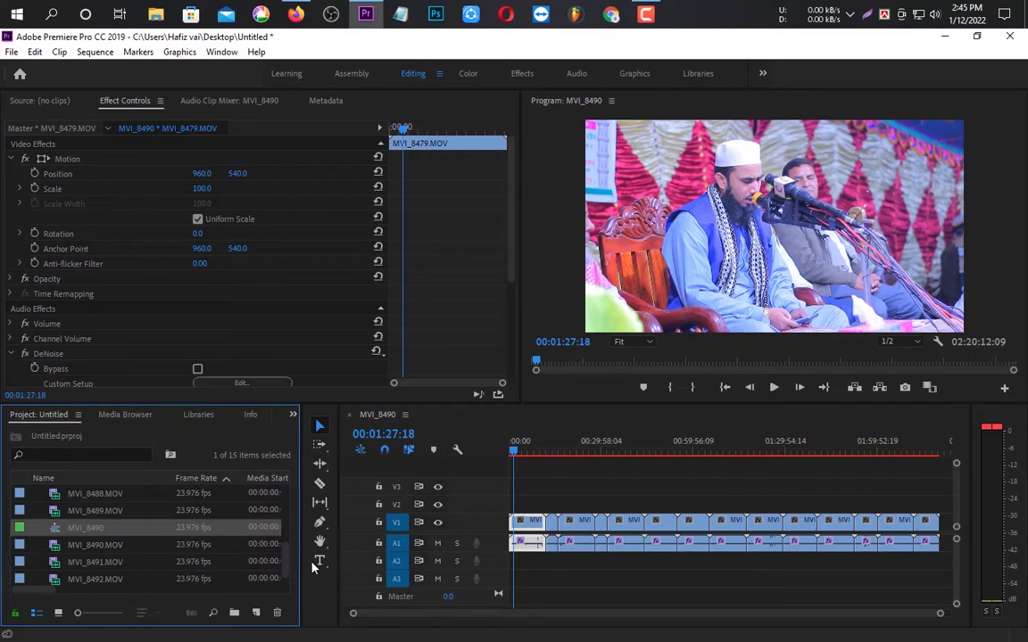
scroll(165, 547, up, 2)
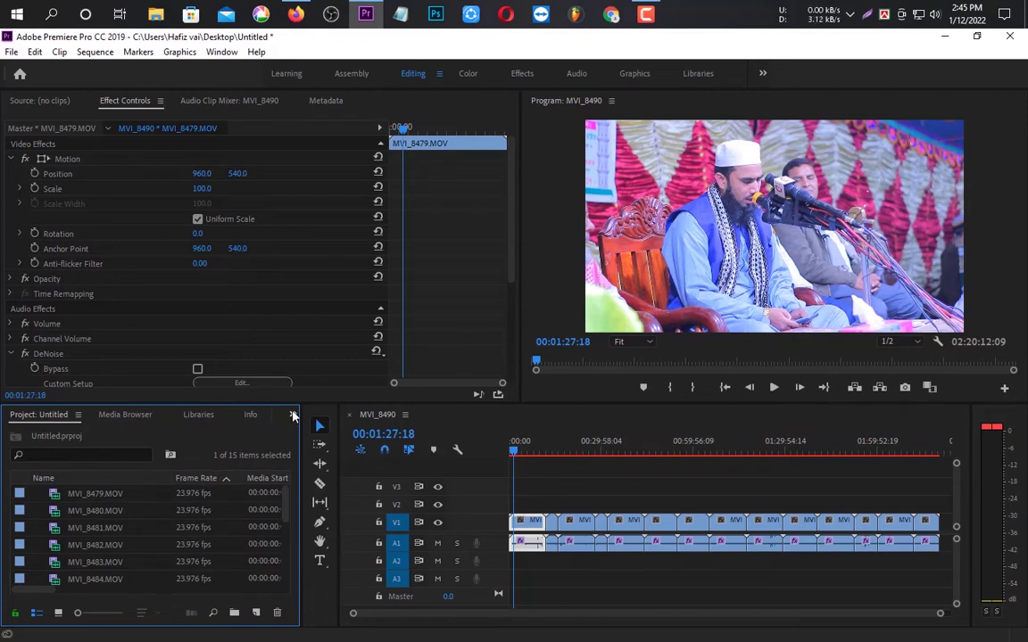
click(293, 414)
click(312, 437)
Minimize Premiere Pro, refresh the desktop twice, and bring Firefox with YouTube back up
click(951, 42)
right_click(436, 195)
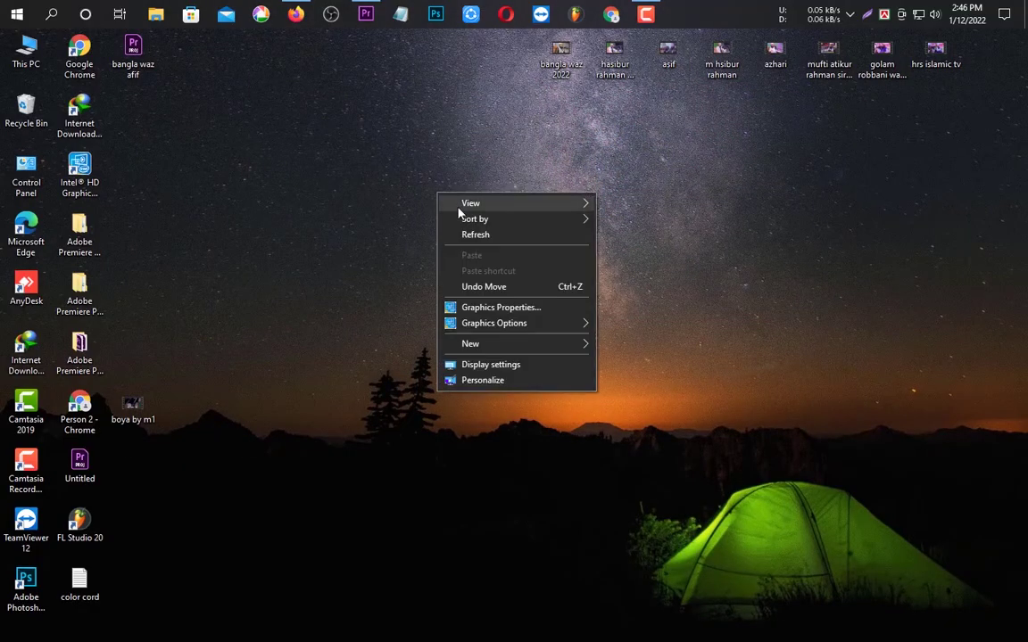
click(474, 233)
right_click(403, 192)
click(415, 228)
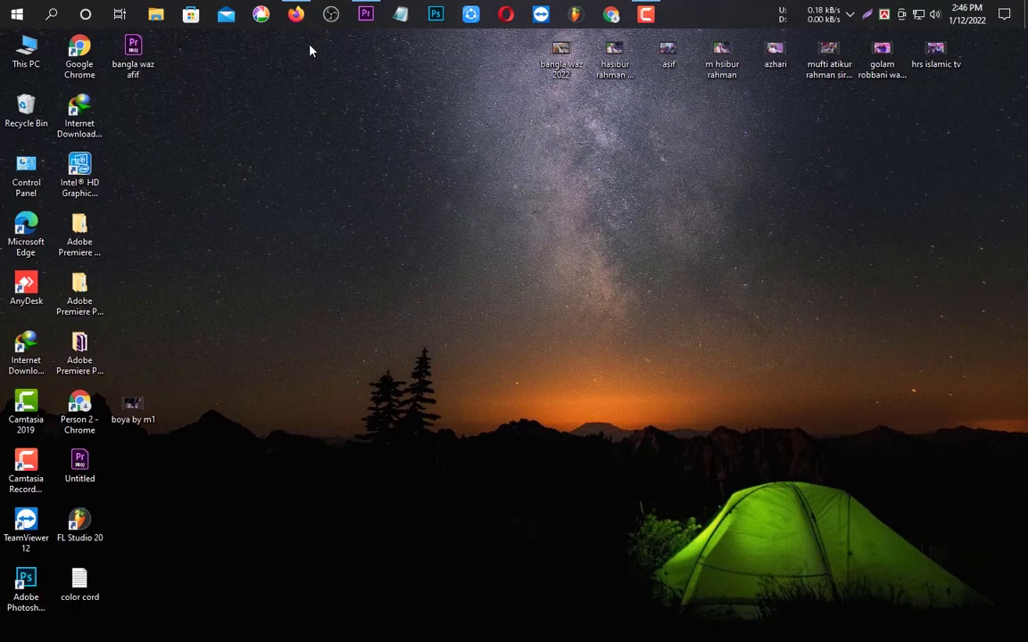
click(295, 15)
From the featured channels list, open HRS Islamic Tv and show its uploaded videos
click(331, 110)
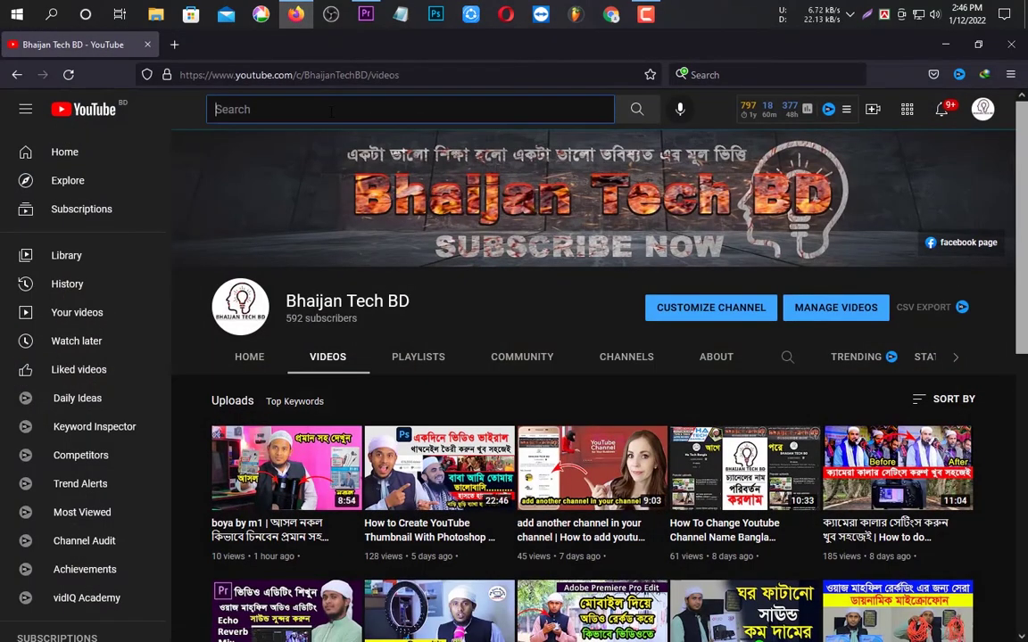
click(622, 367)
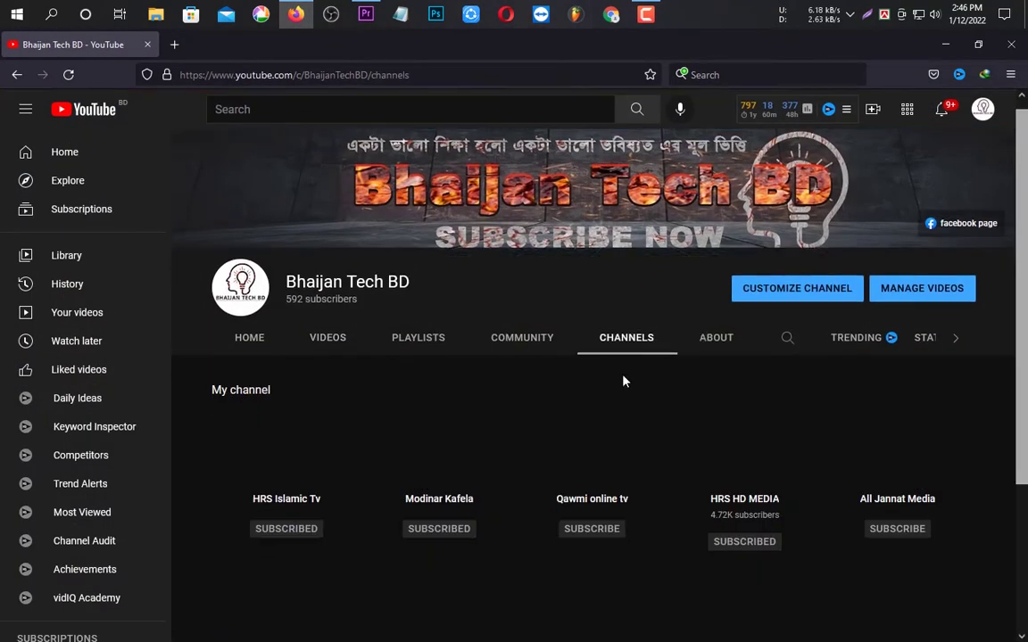
scroll(698, 411, down, 2)
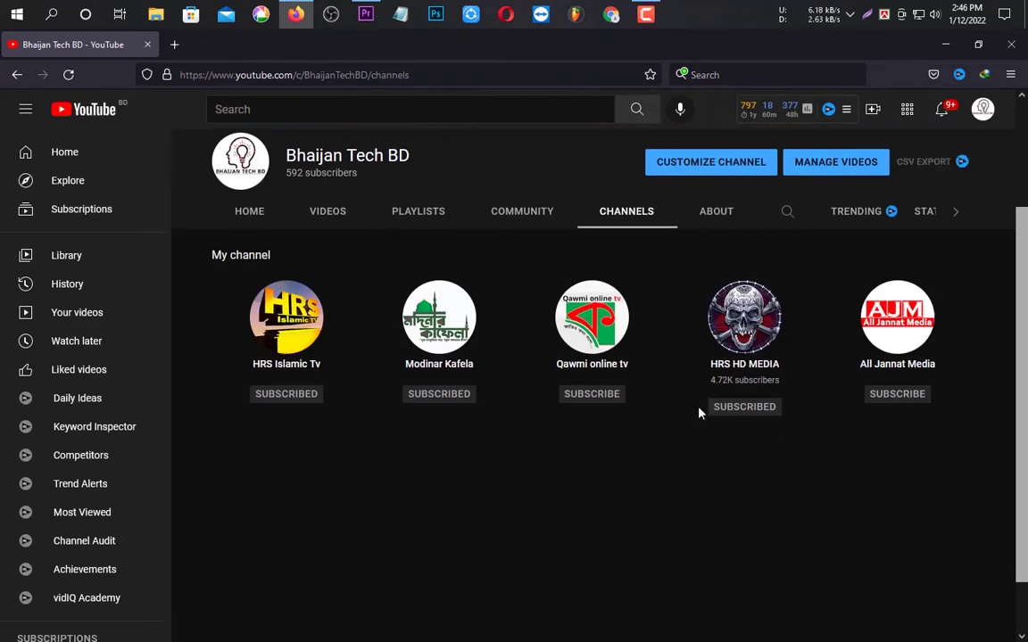
click(308, 333)
click(336, 361)
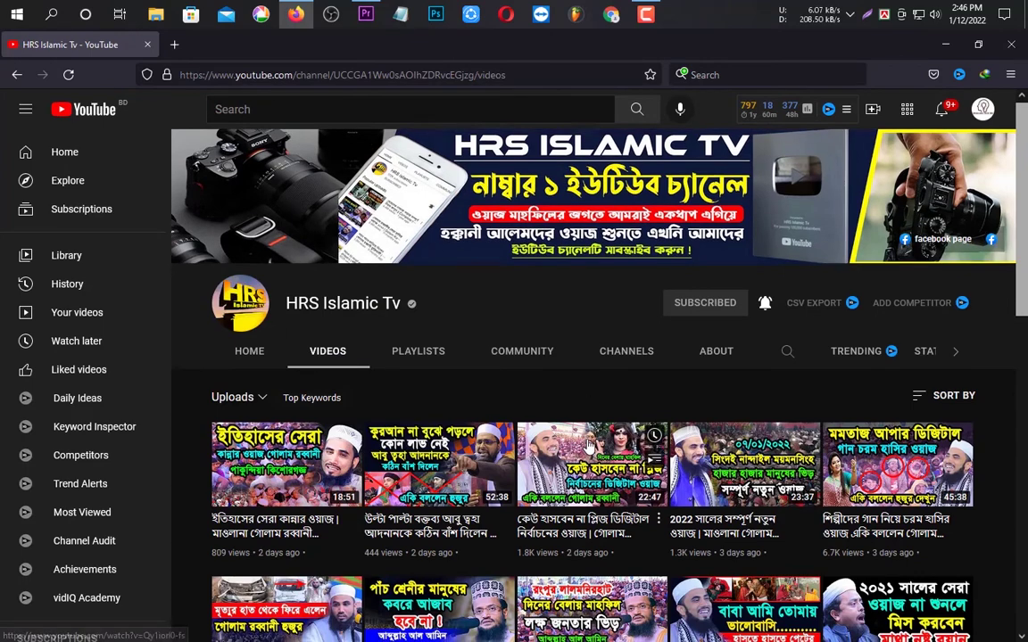
Scroll through HRS Islamic Tv's videos, then go back twice to Bhaijan Tech BD's Channels tab
scroll(453, 338, down, 3)
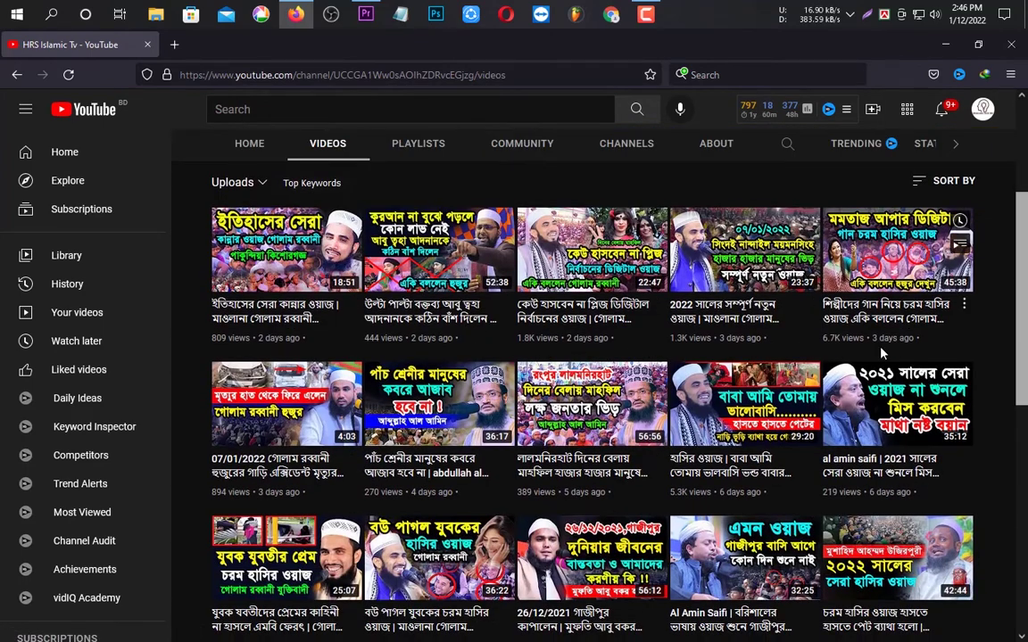
scroll(886, 359, down, 2)
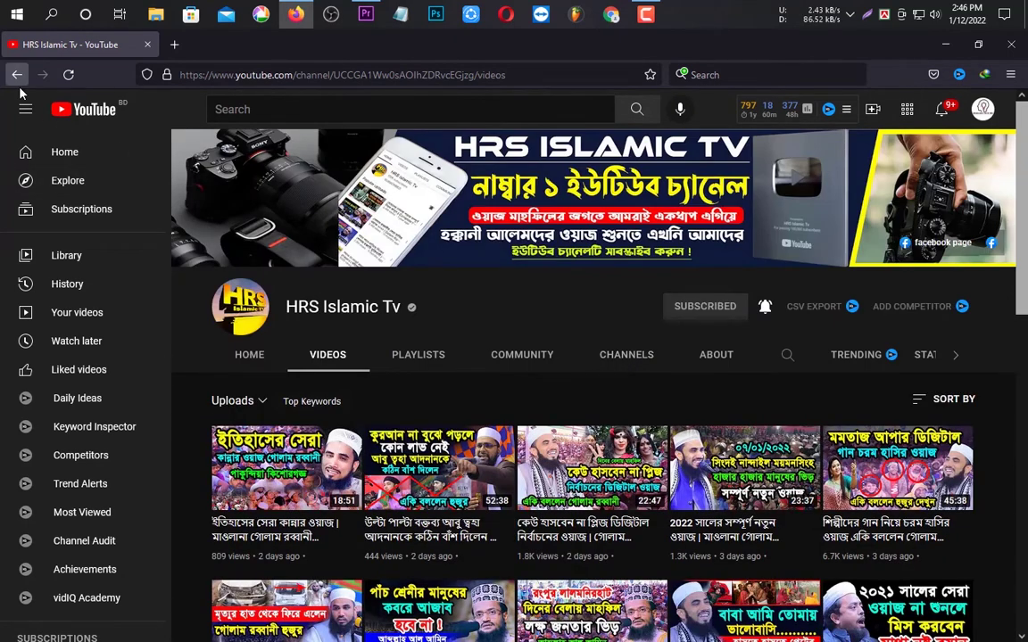
click(17, 74)
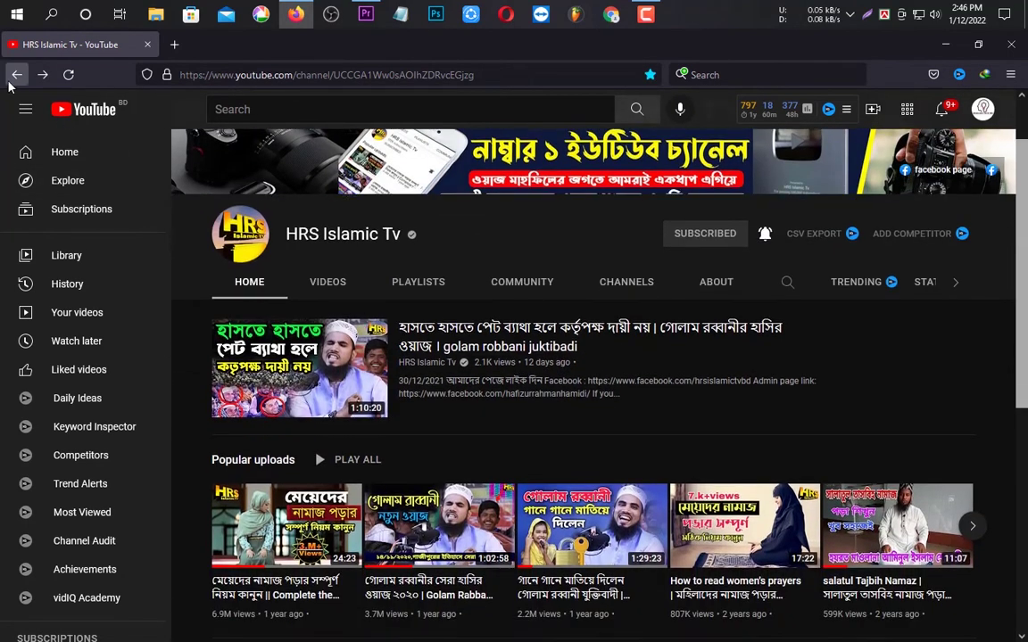
click(17, 74)
click(429, 333)
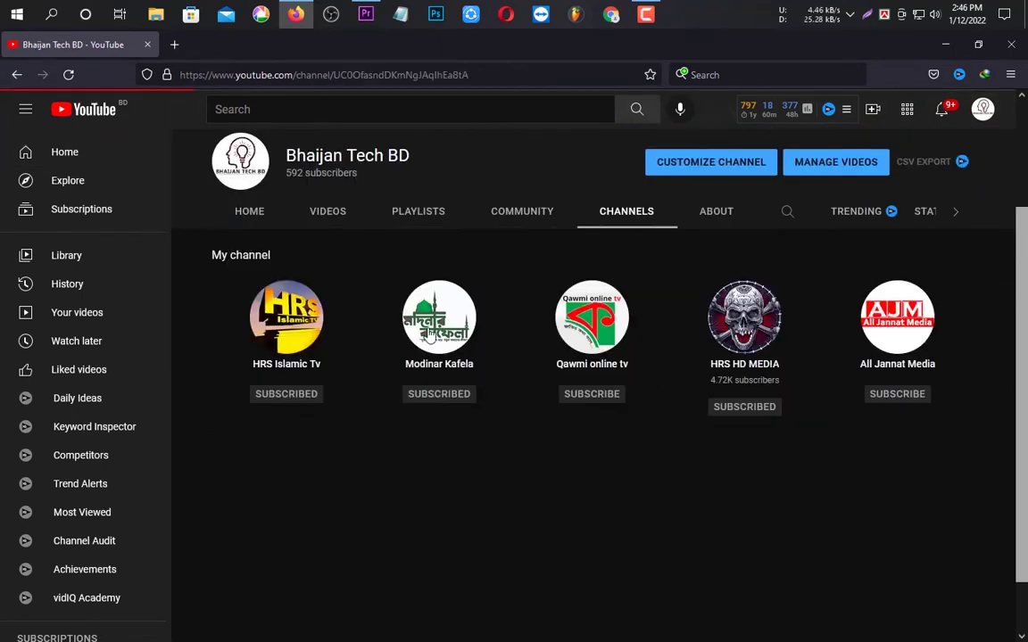
click(327, 356)
scroll(326, 361, down, 3)
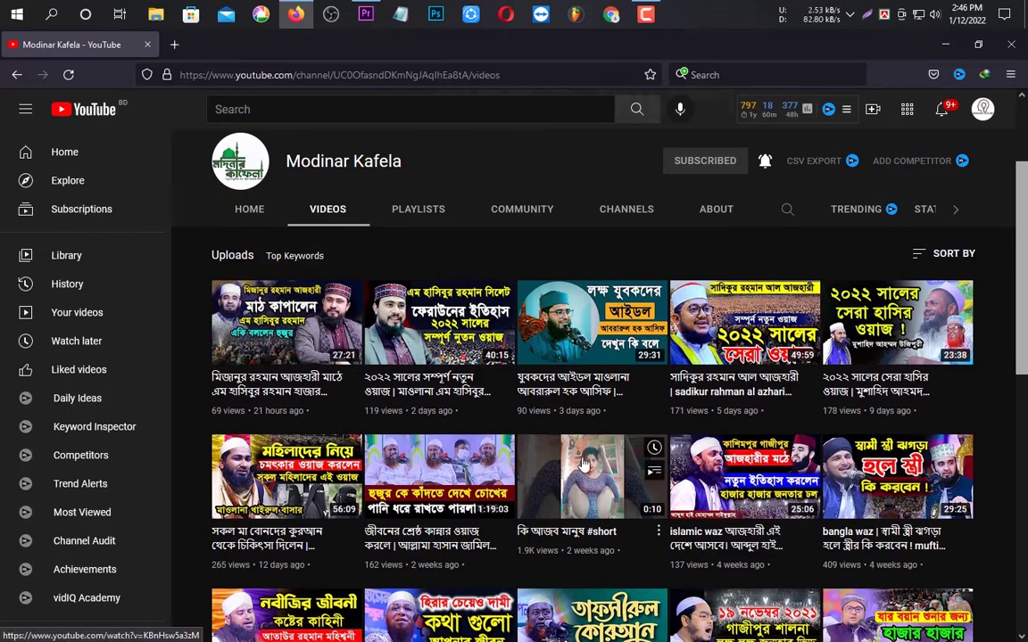
scroll(342, 421, down, 4)
scroll(600, 505, down, 3)
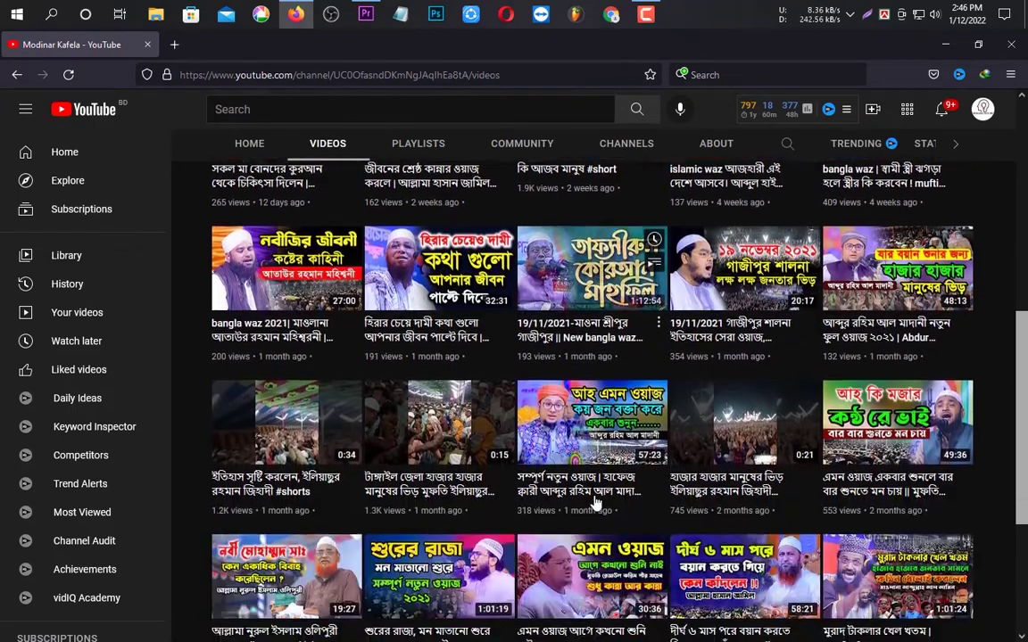
scroll(603, 507, down, 3)
scroll(625, 500, down, 2)
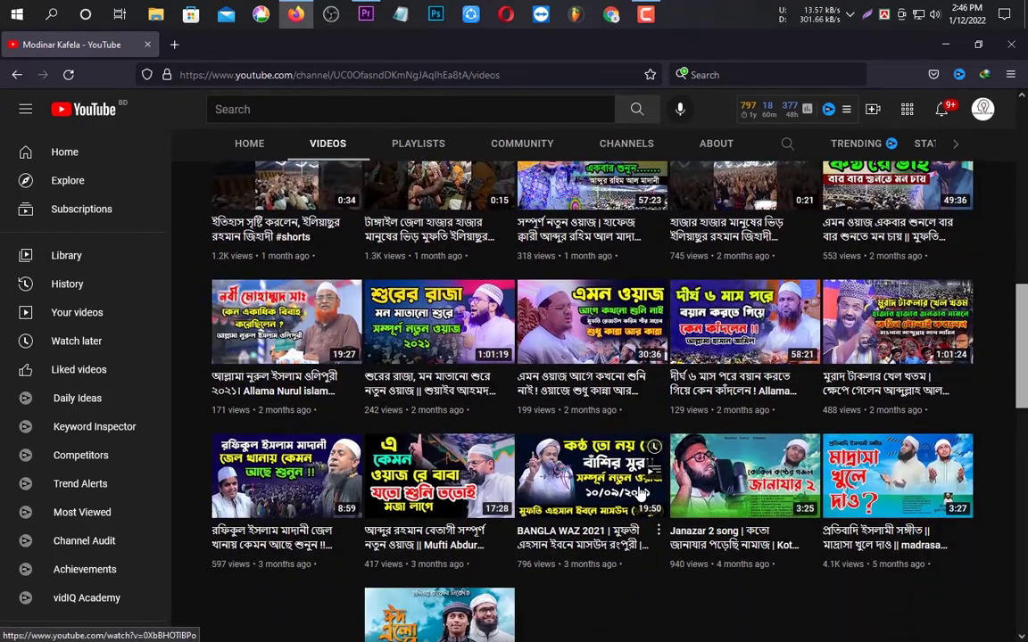
scroll(642, 495, down, 3)
scroll(741, 516, down, 3)
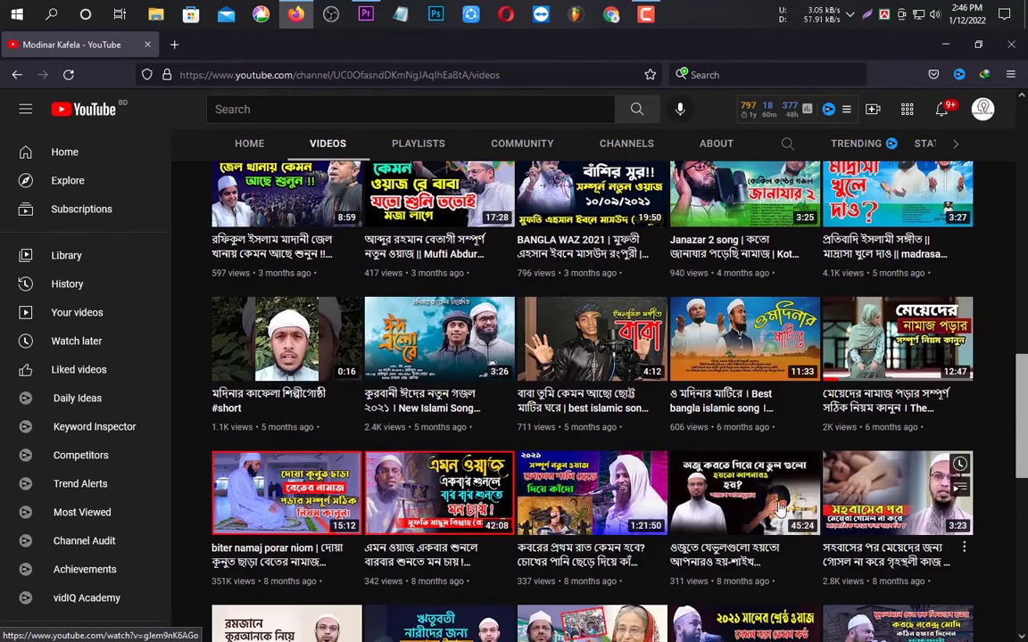
scroll(268, 398, down, 3)
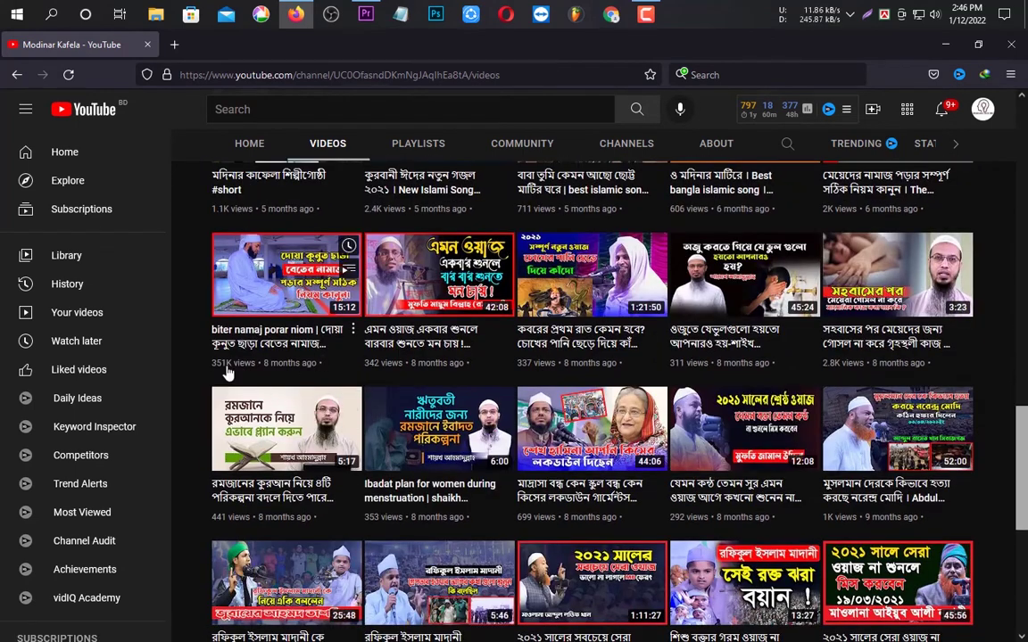
mouse_move(259, 360)
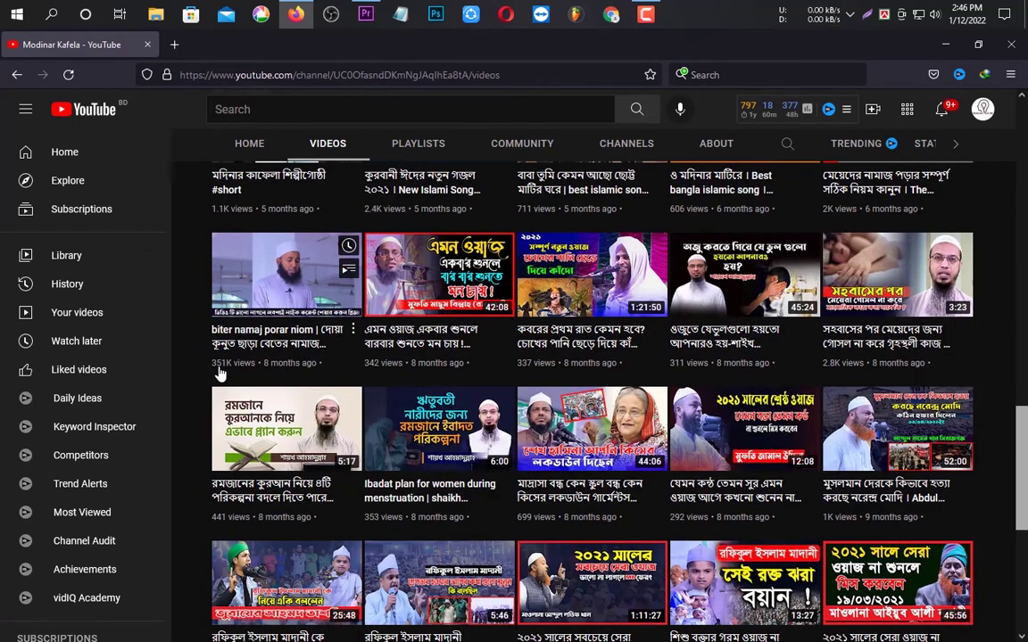
scroll(299, 374, up, 3)
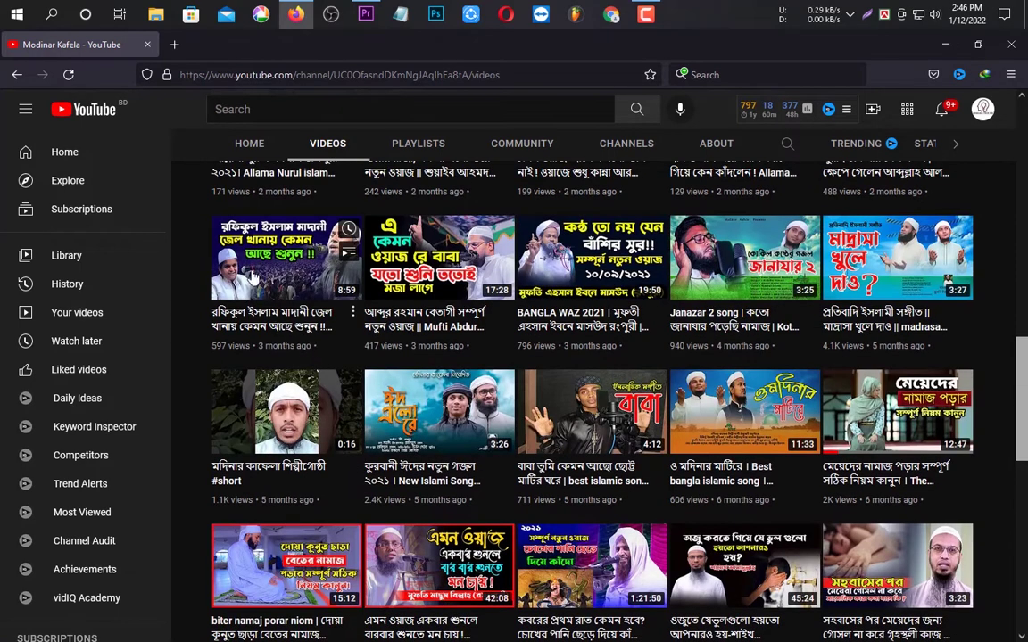
key(alt+Left)
scroll(219, 464, down, 3)
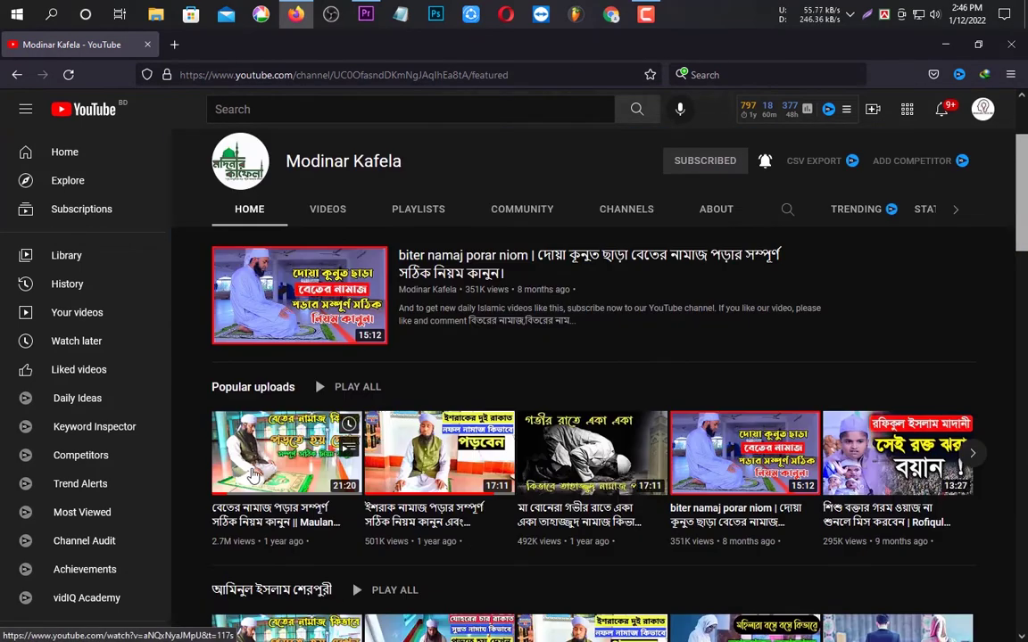
scroll(212, 482, down, 1)
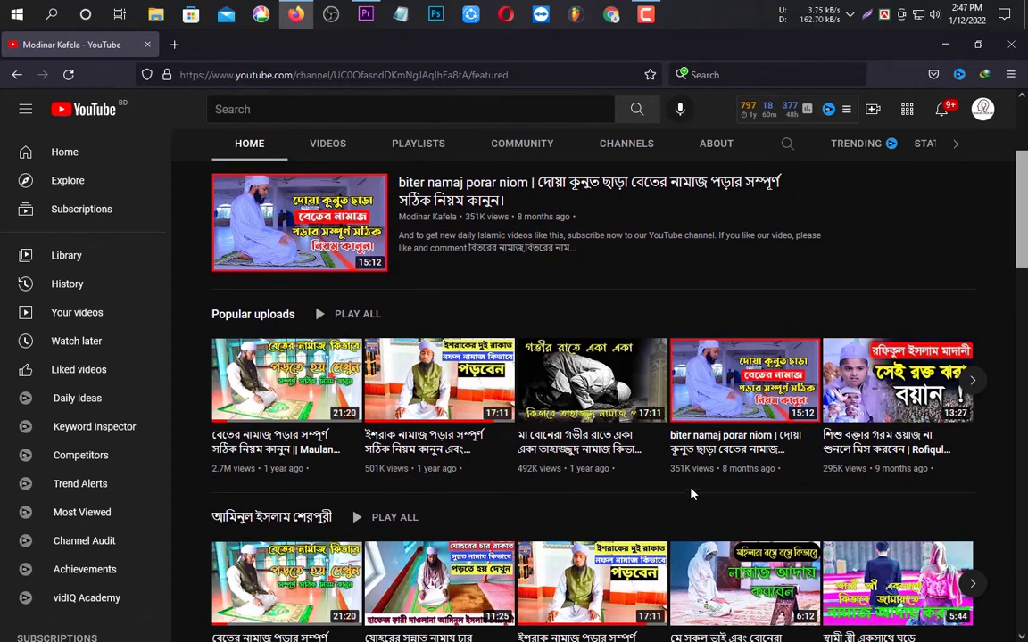
scroll(462, 456, up, 2)
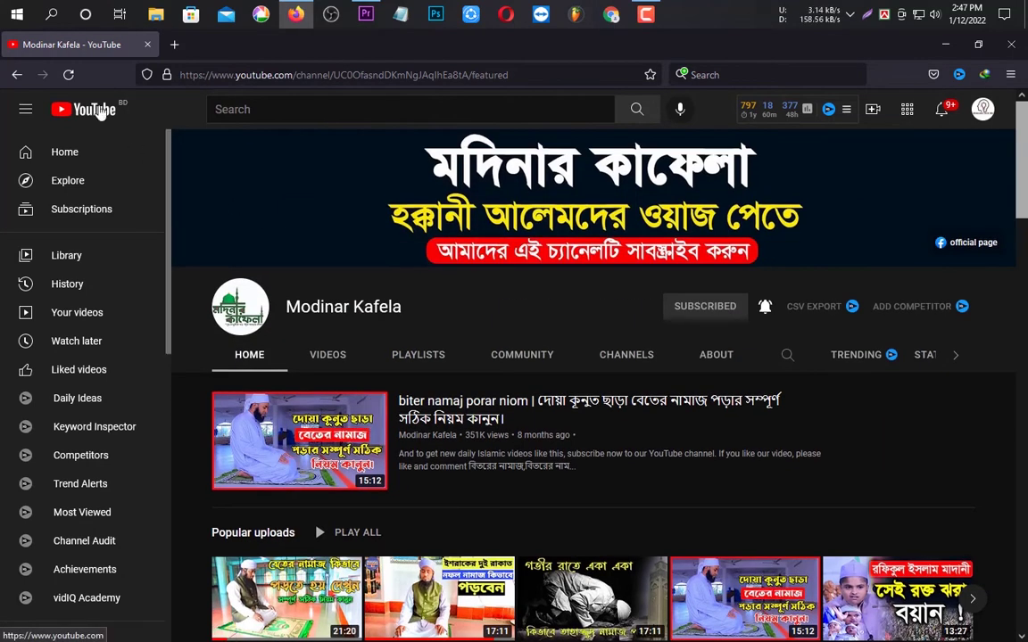
click(15, 77)
click(15, 77)
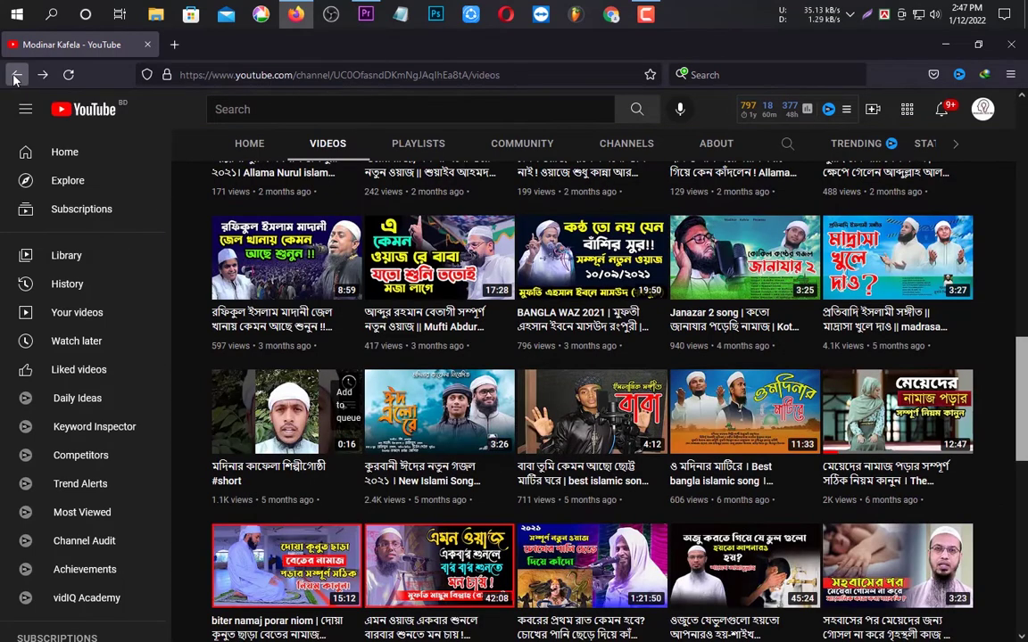
click(12, 76)
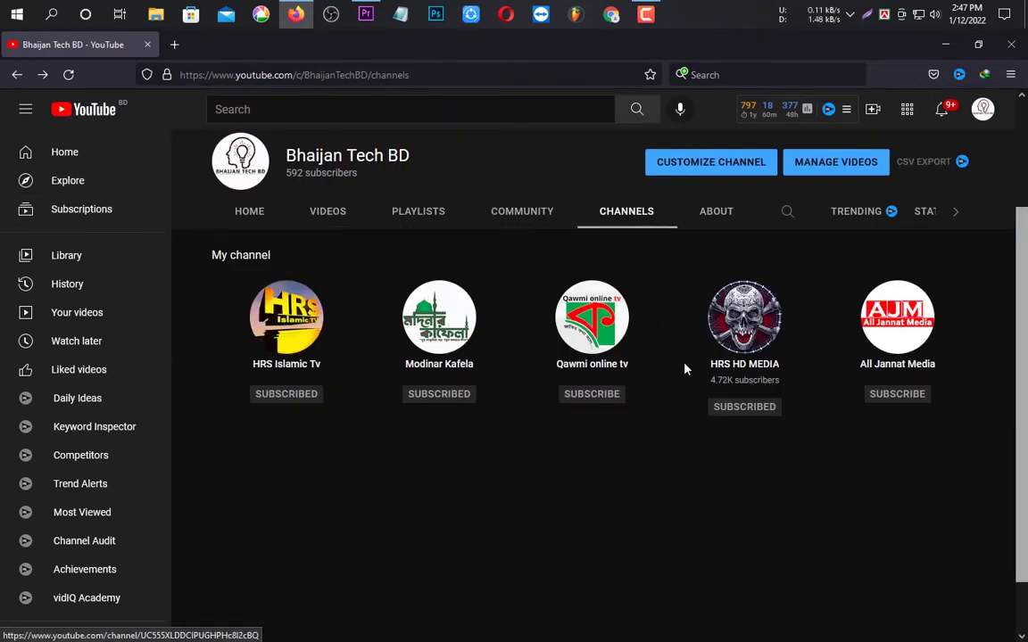
click(589, 317)
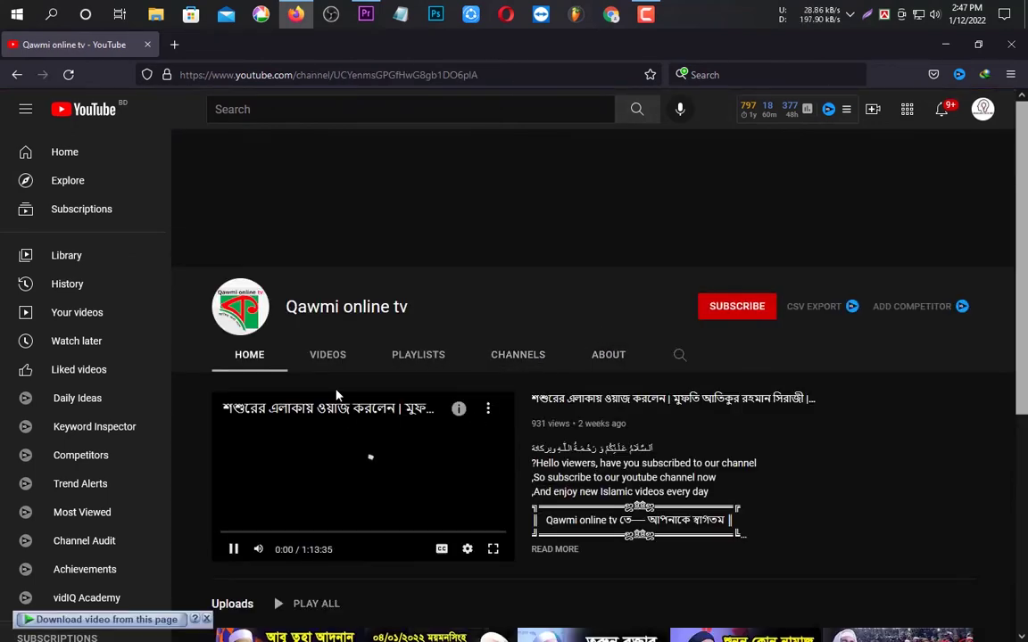
click(337, 358)
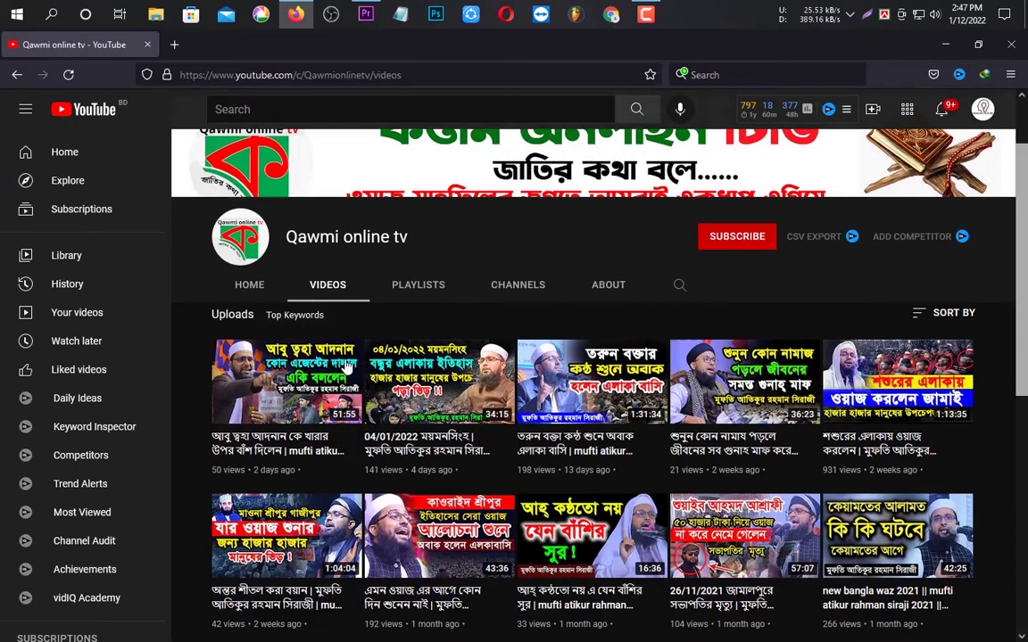
scroll(336, 367, down, 1)
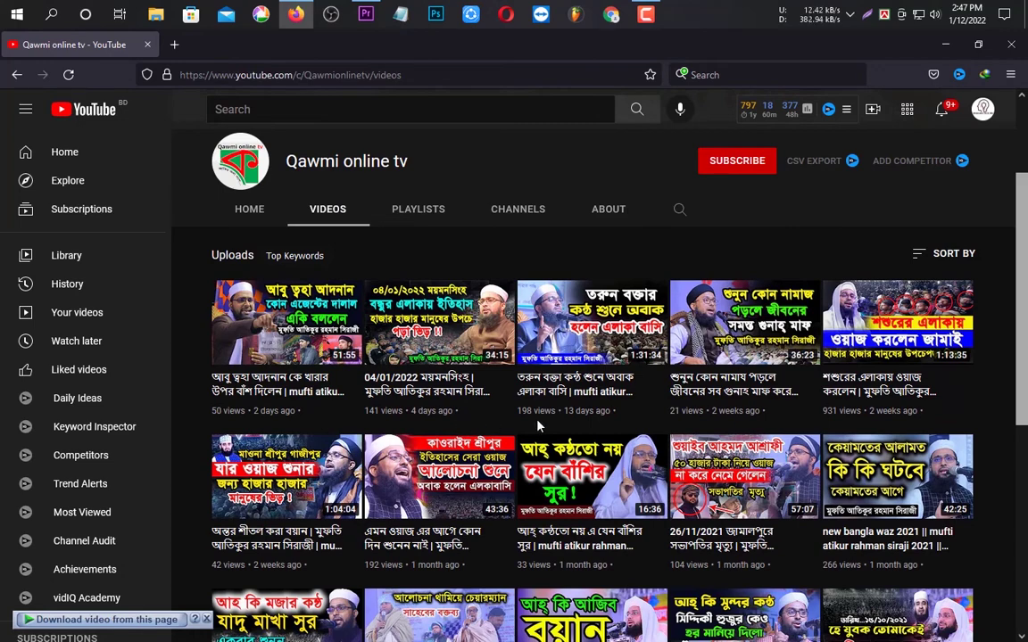
scroll(776, 406, down, 1)
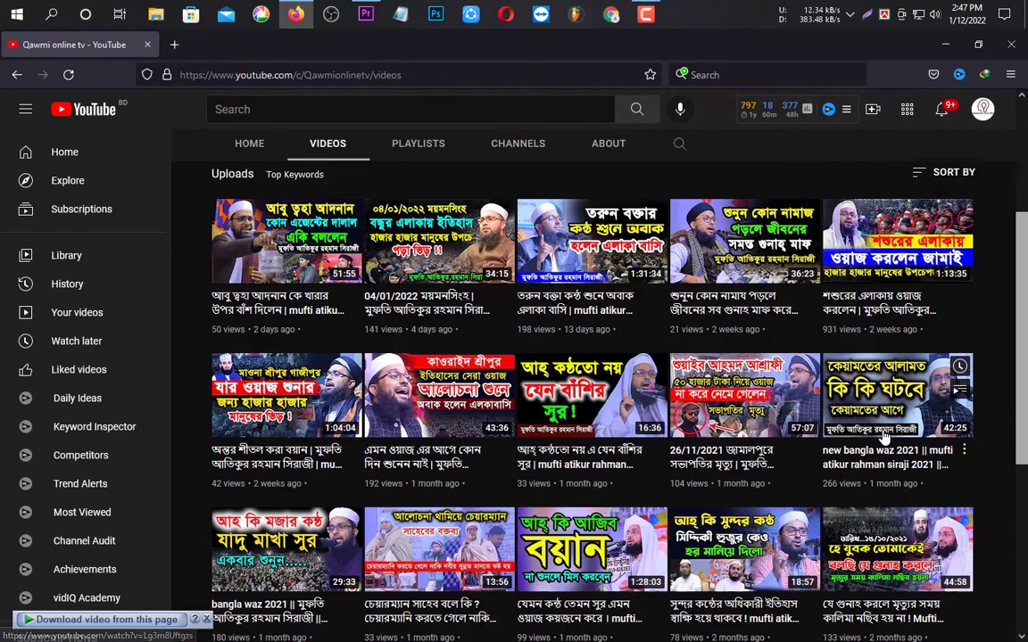
scroll(870, 455, down, 4)
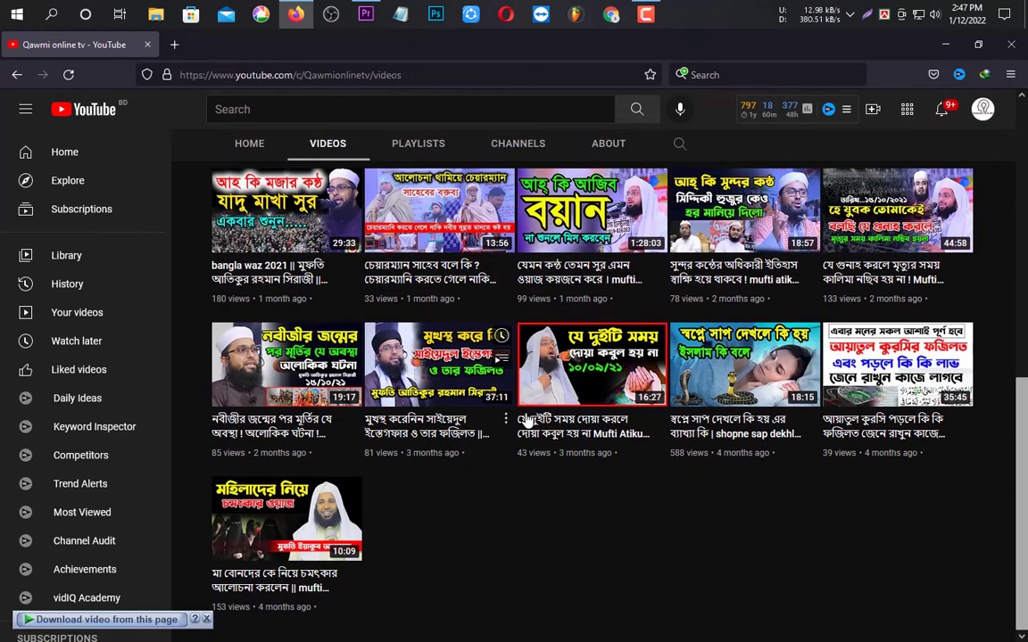
scroll(498, 396, up, 5)
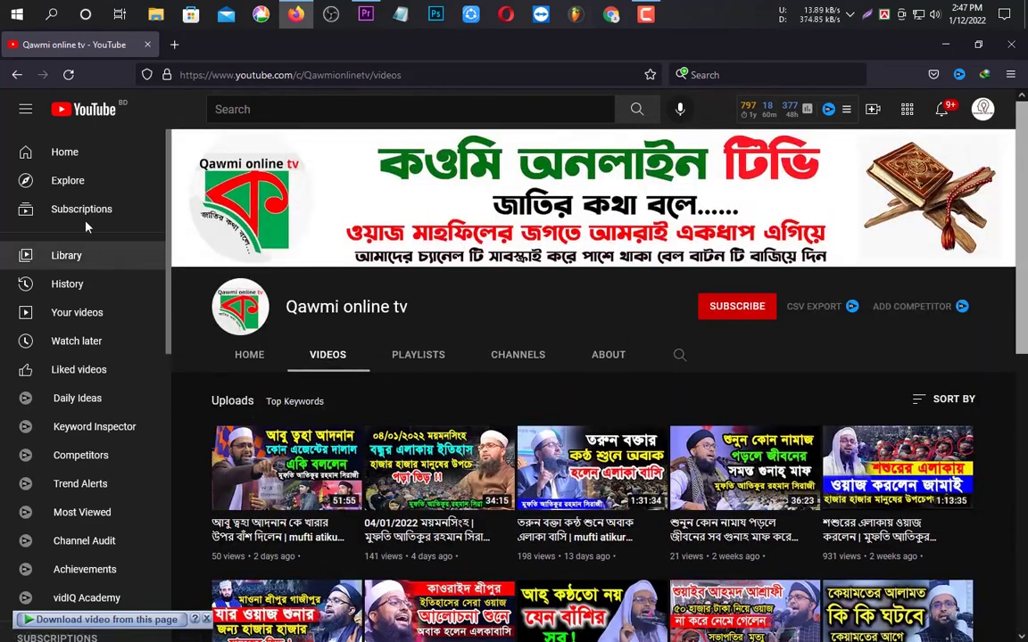
click(17, 75)
click(16, 75)
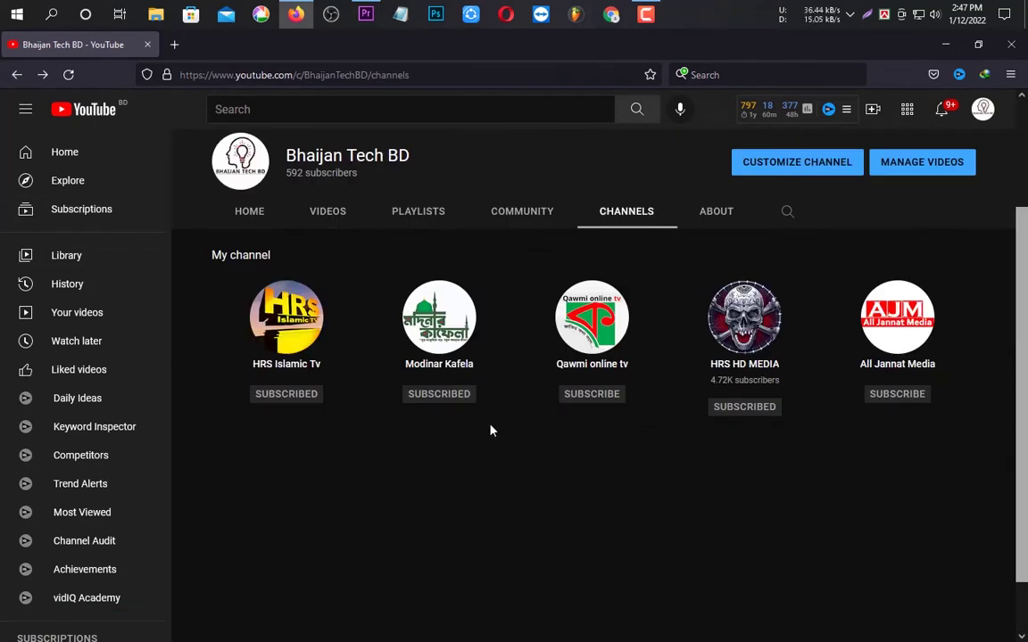
Open the HRS HD MEDIA channel, browse its uploaded videos, and view its About description
click(756, 332)
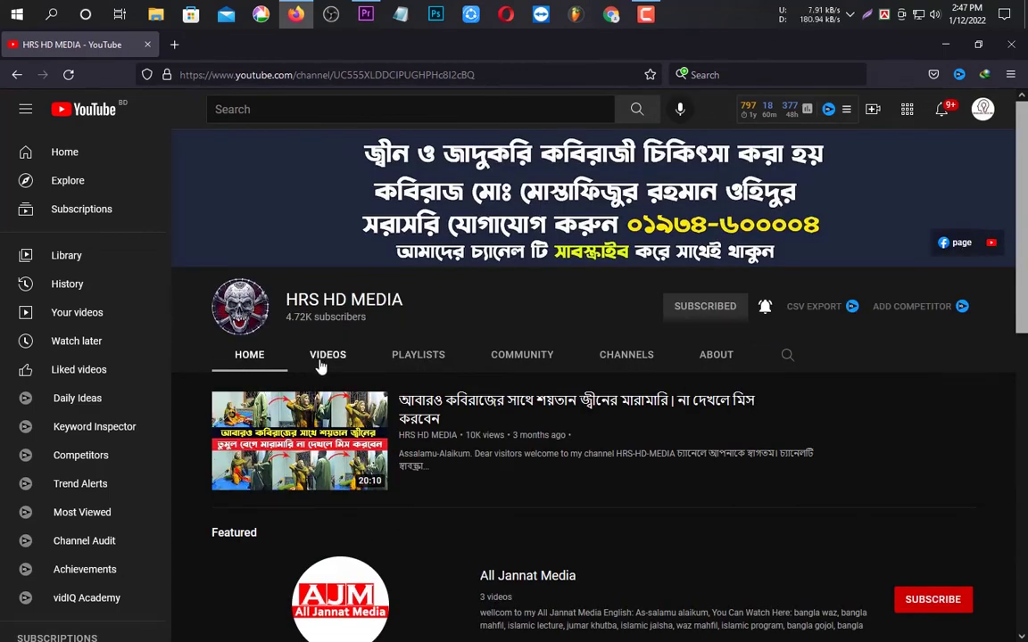
click(321, 365)
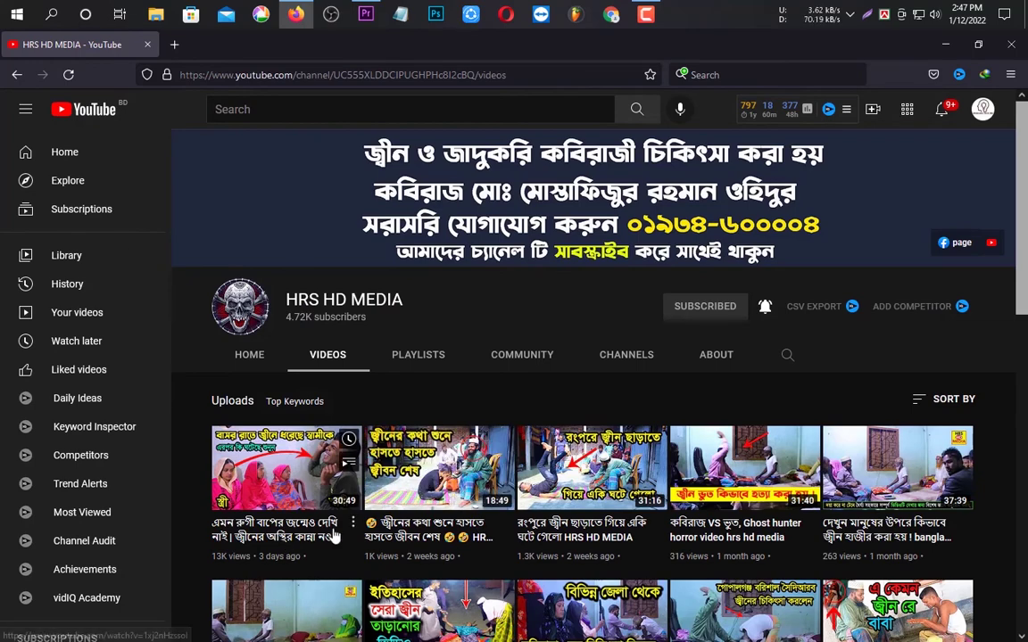
scroll(459, 473, down, 3)
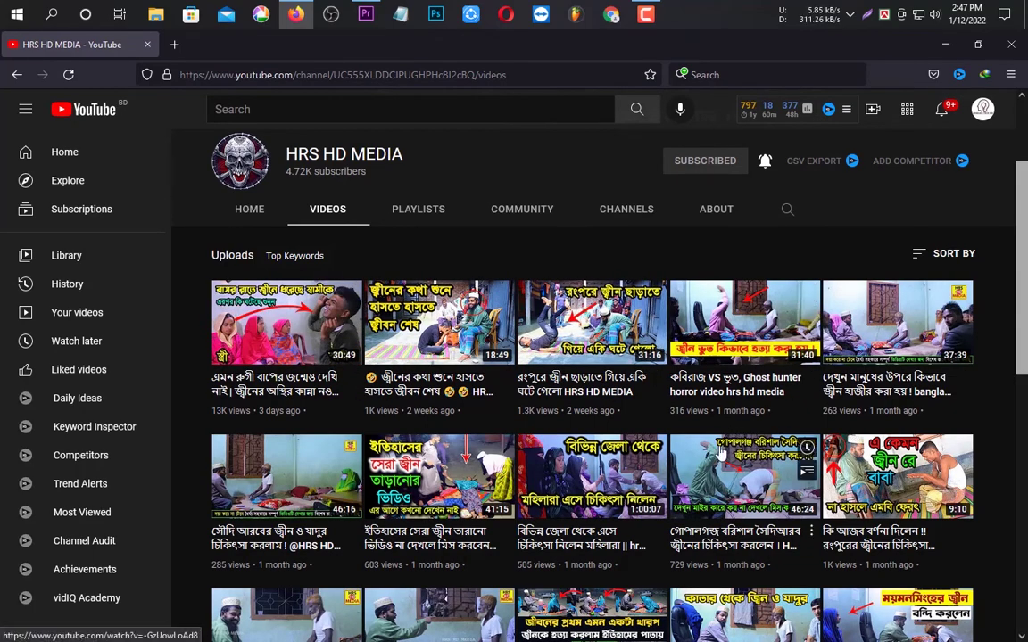
scroll(721, 452, down, 6)
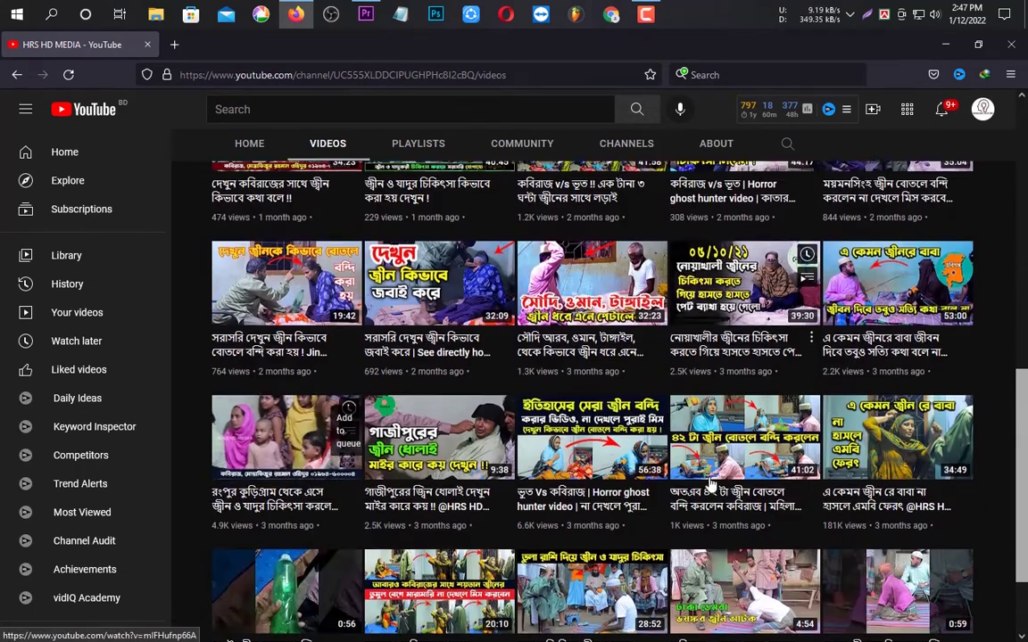
scroll(249, 375, up, 10)
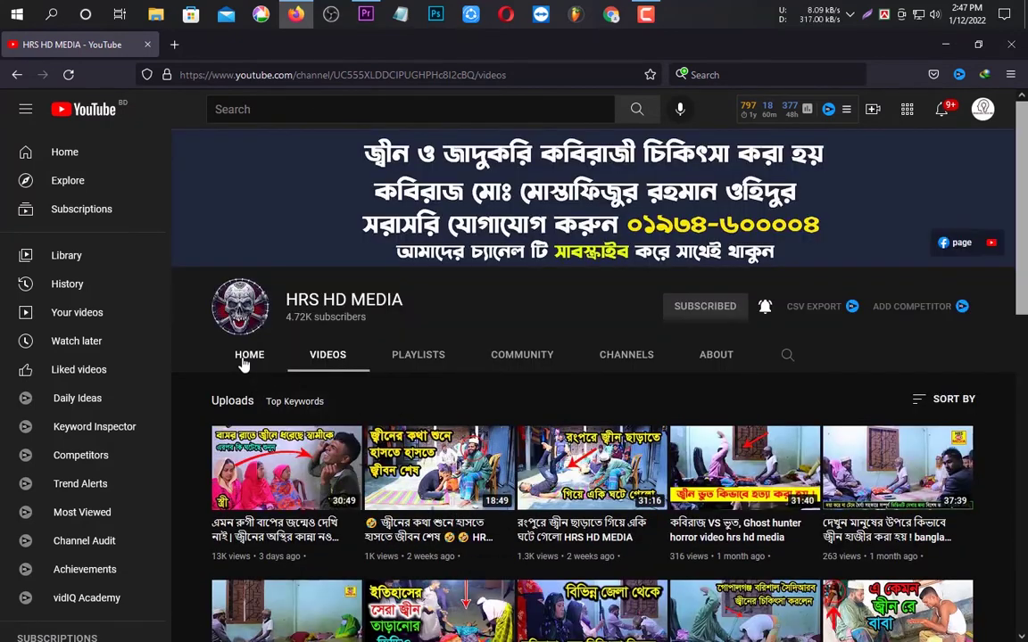
click(725, 360)
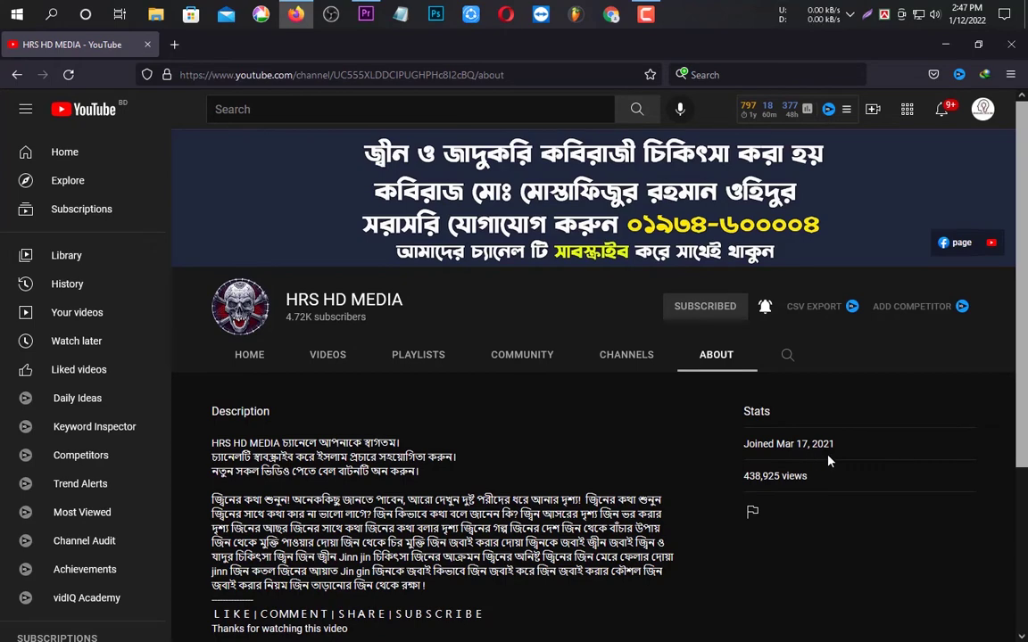
Go to HRS HD MEDIA's home page and page forward through Popular uploads
click(249, 356)
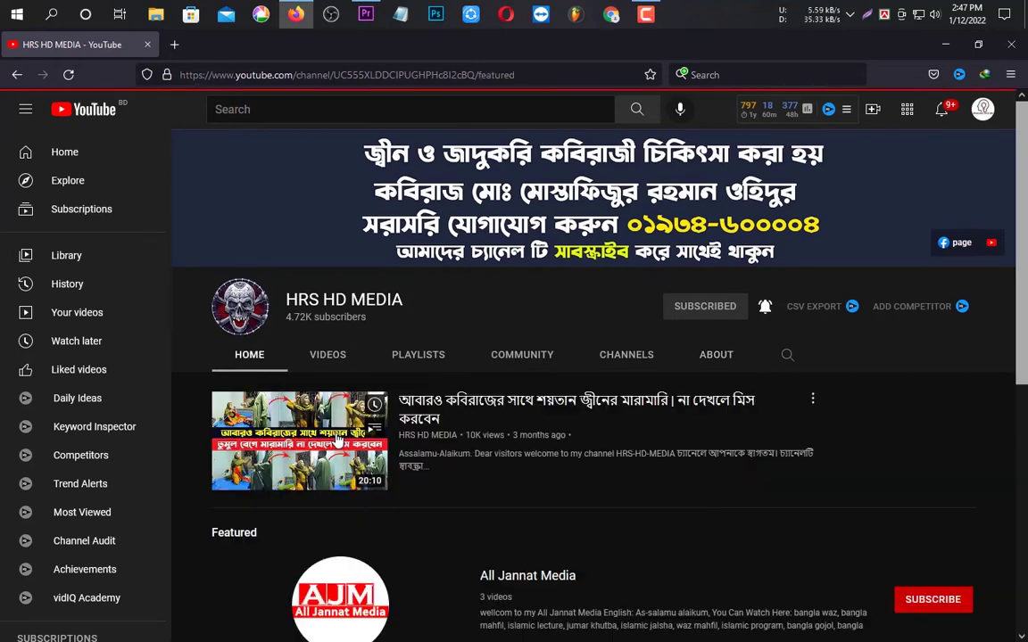
scroll(374, 453, down, 4)
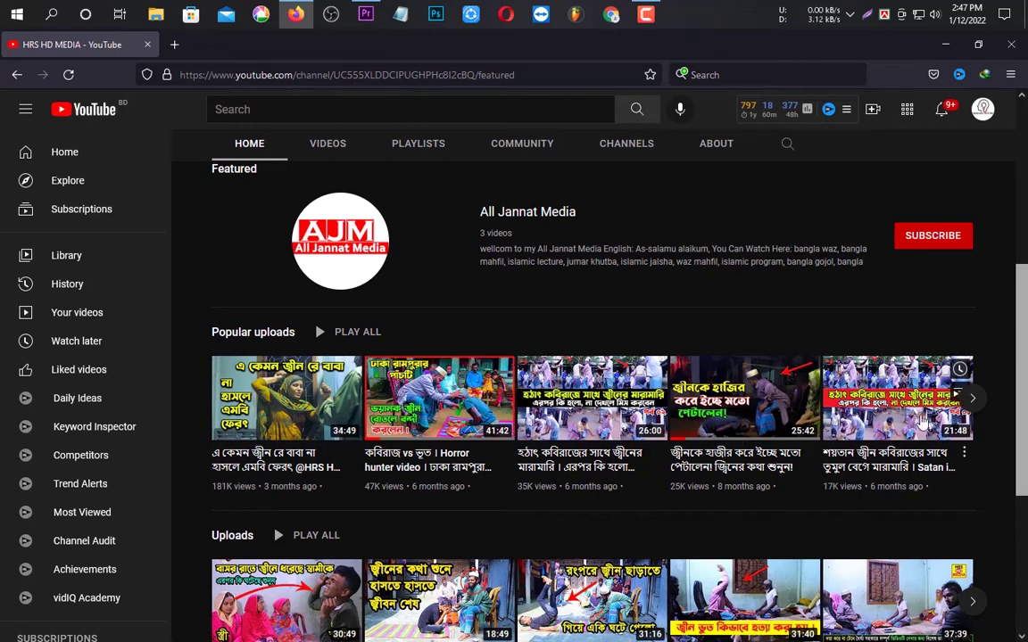
click(981, 404)
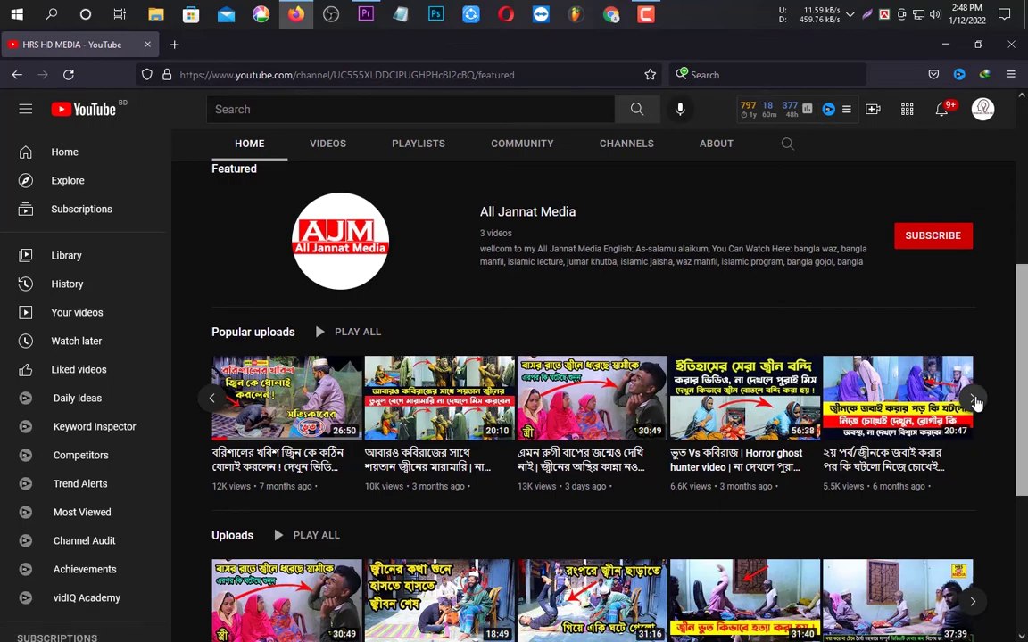
click(975, 401)
scroll(839, 471, down, 3)
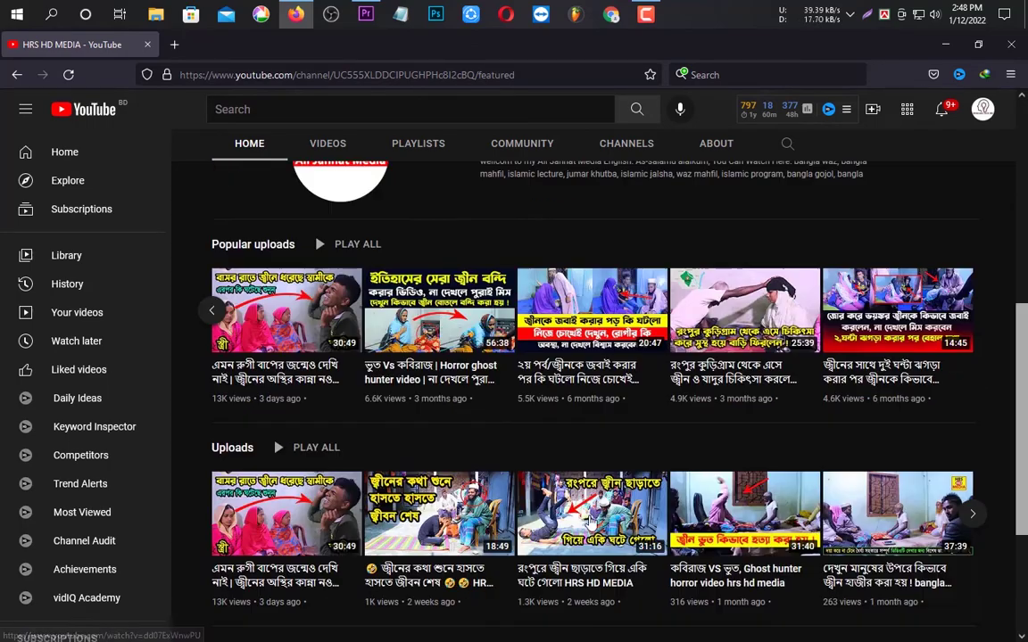
scroll(493, 516, up, 2)
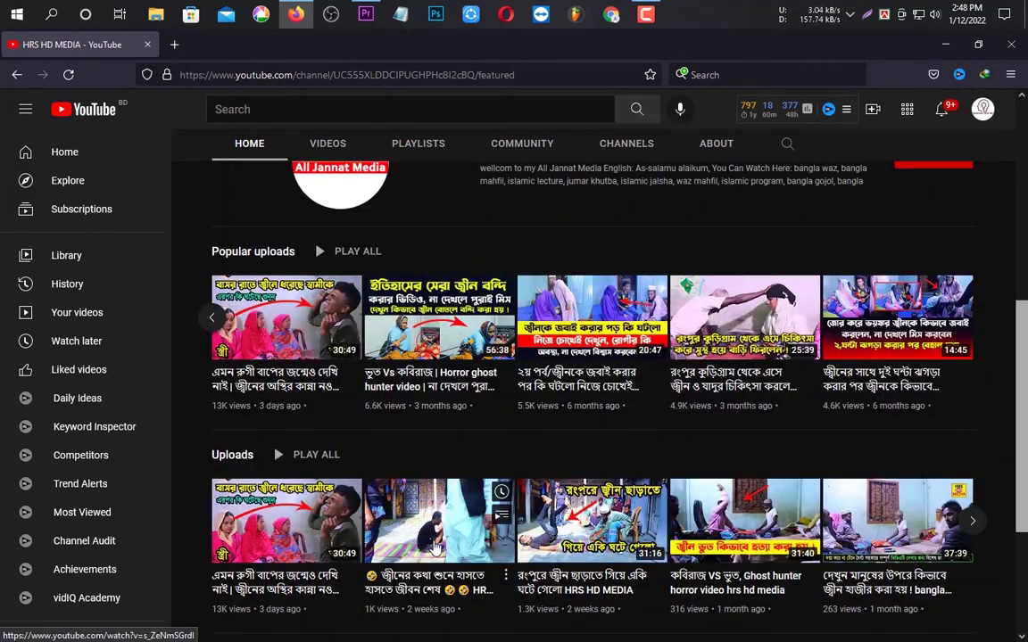
scroll(341, 428, up, 3)
Page Popular uploads back to its first videos
scroll(343, 399, up, 2)
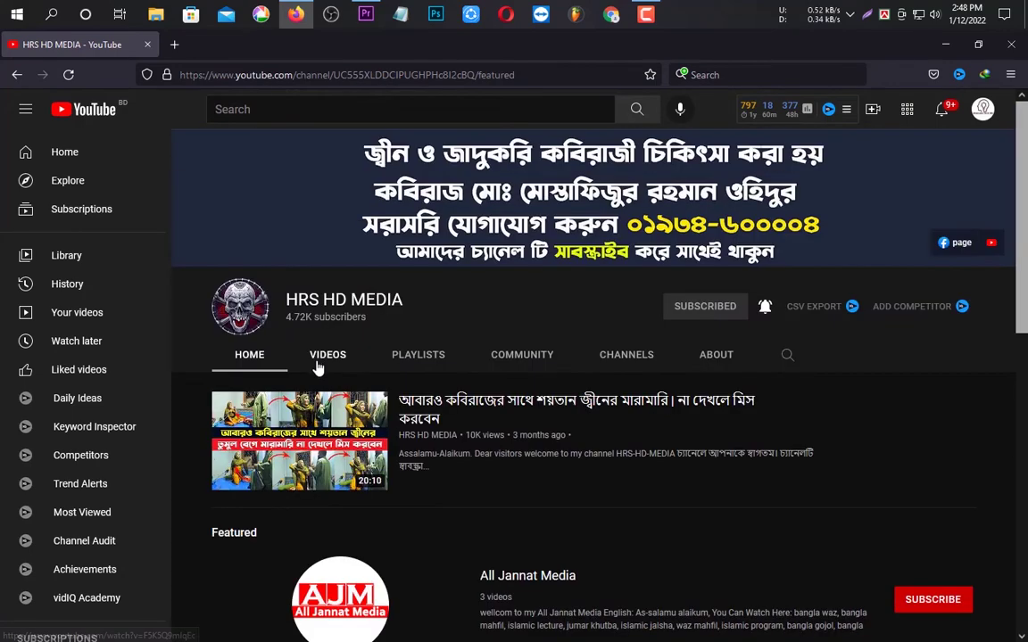
scroll(398, 438, down, 2)
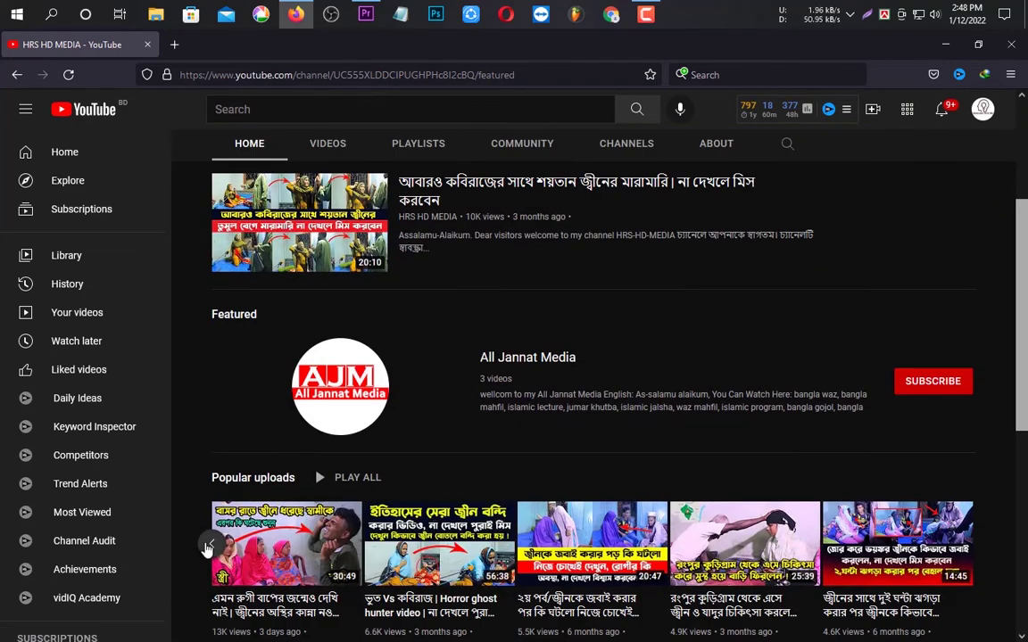
click(211, 545)
click(210, 545)
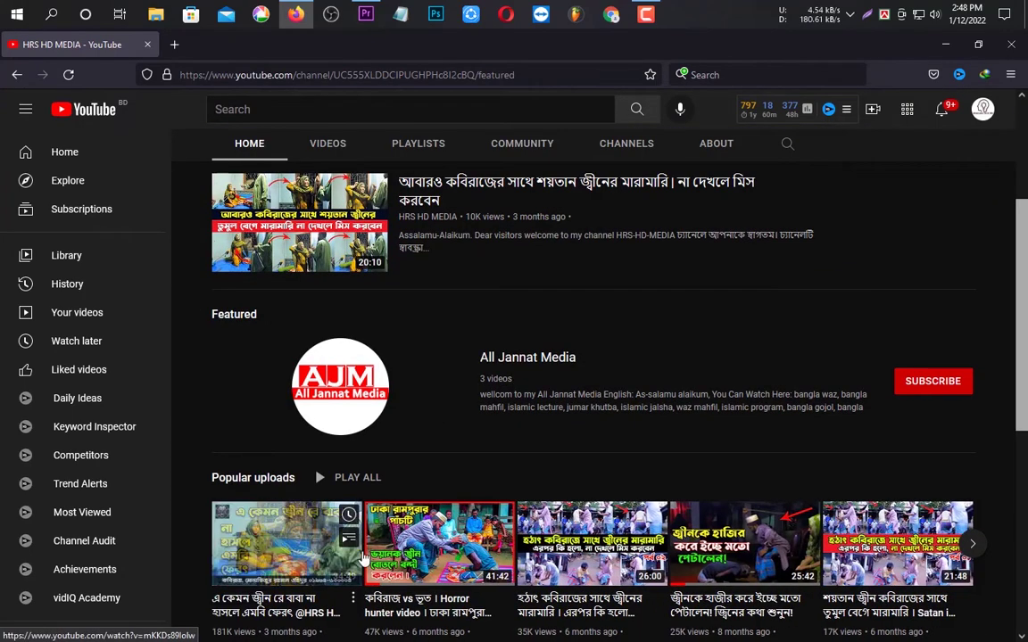
scroll(334, 529, up, 3)
scroll(342, 500, down, 4)
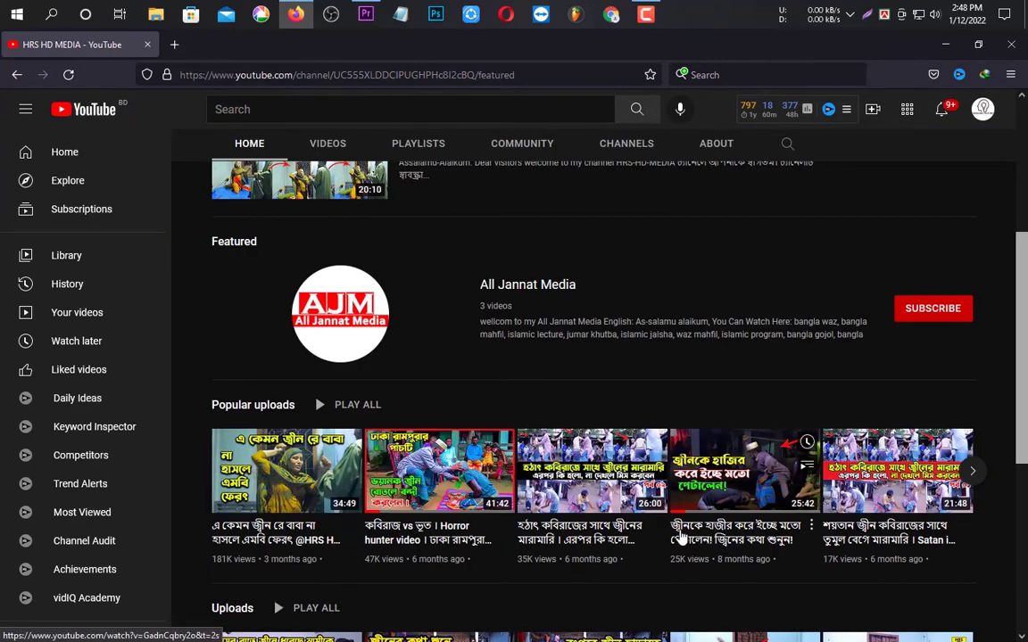
scroll(460, 462, up, 4)
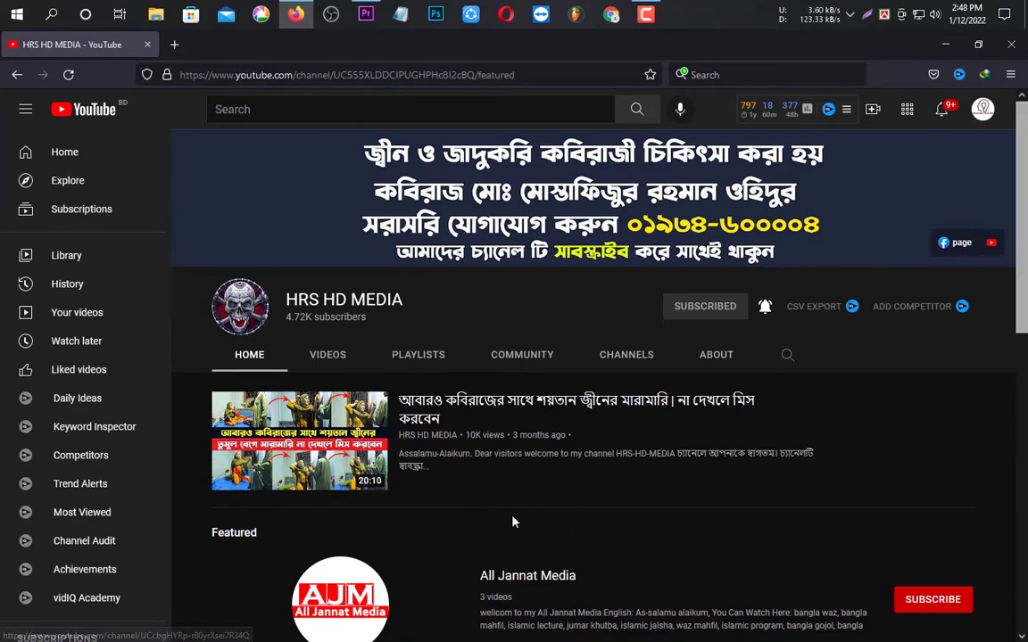
Go back four pages to Bhaijan Tech BD's featured channels list
click(17, 75)
click(18, 75)
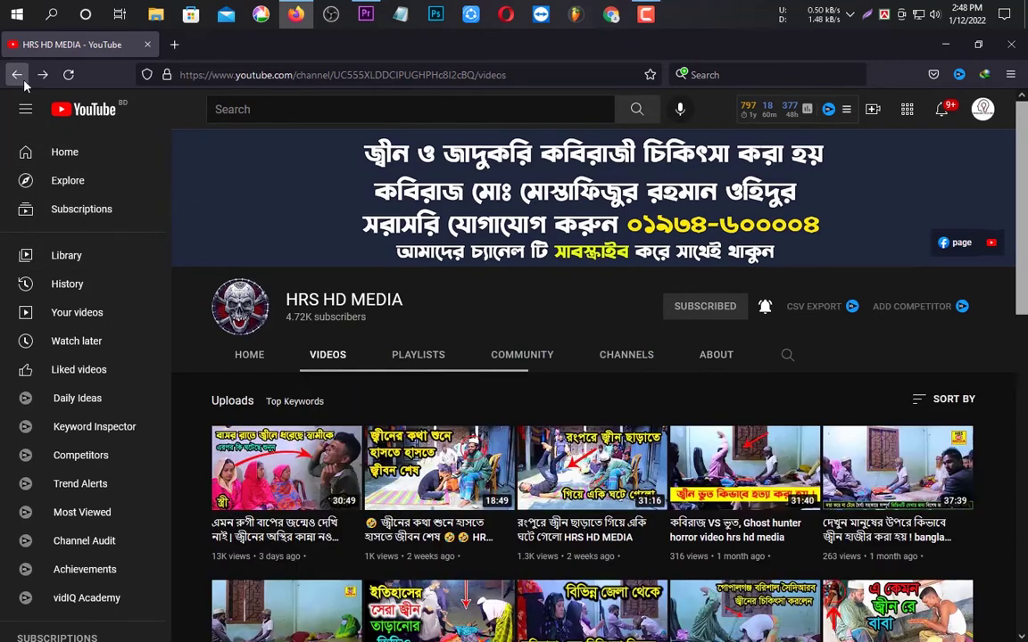
click(18, 75)
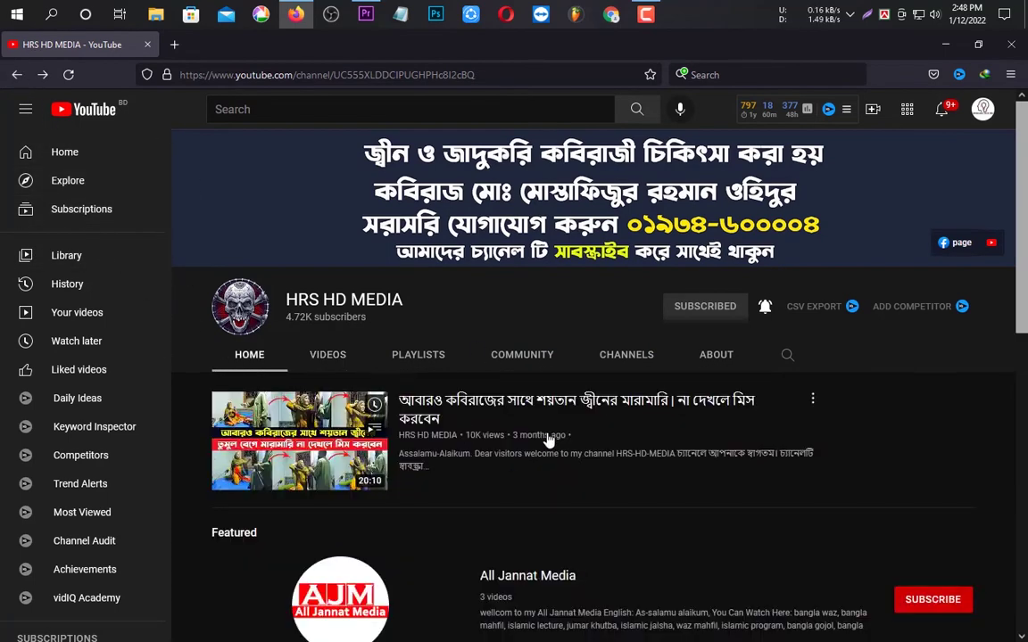
click(17, 75)
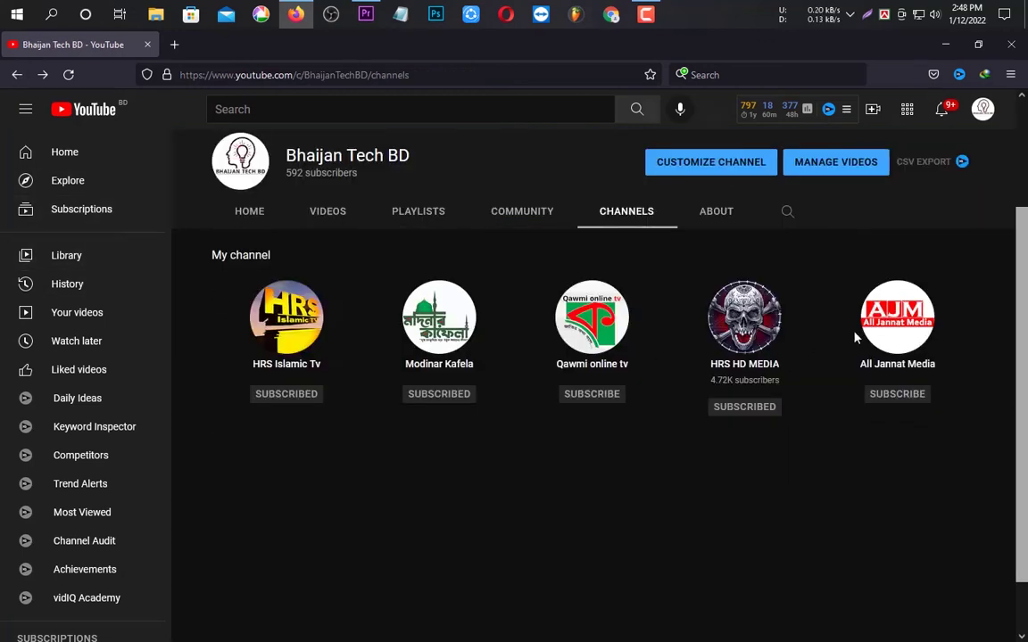
click(877, 343)
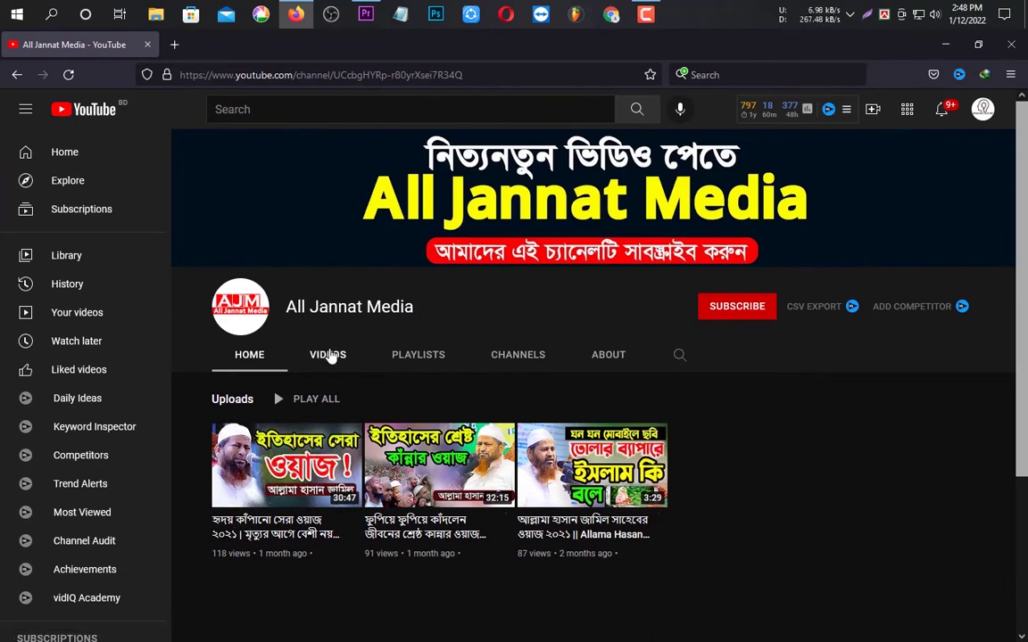
click(329, 356)
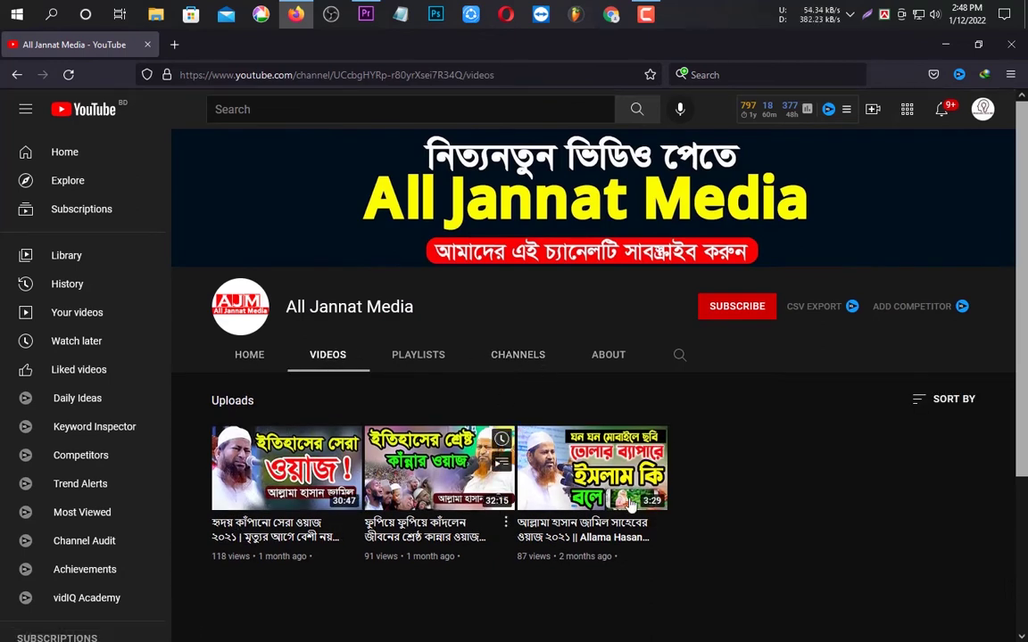
click(15, 75)
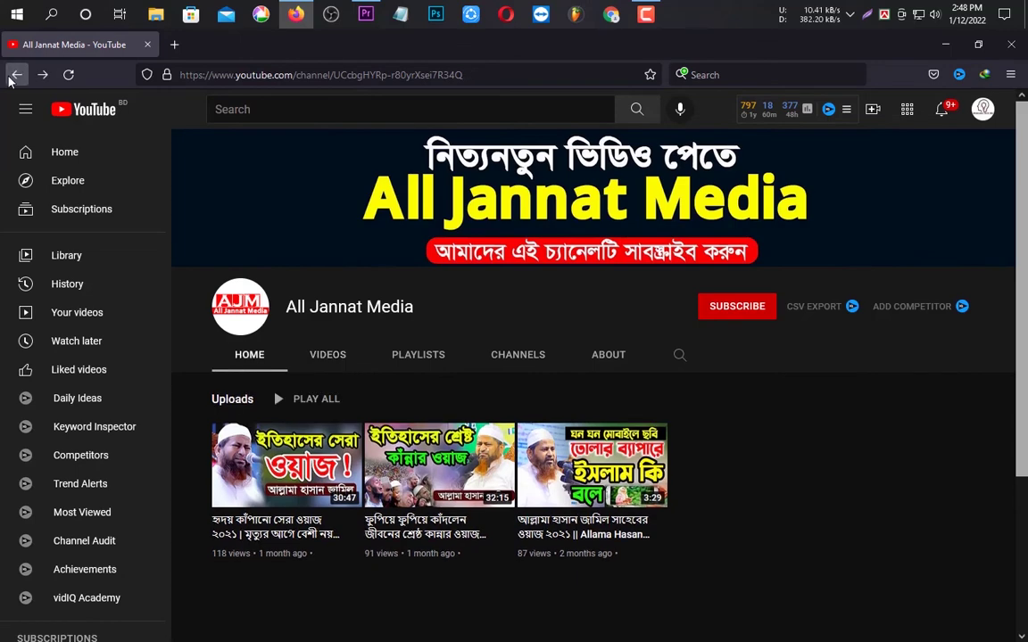
click(11, 75)
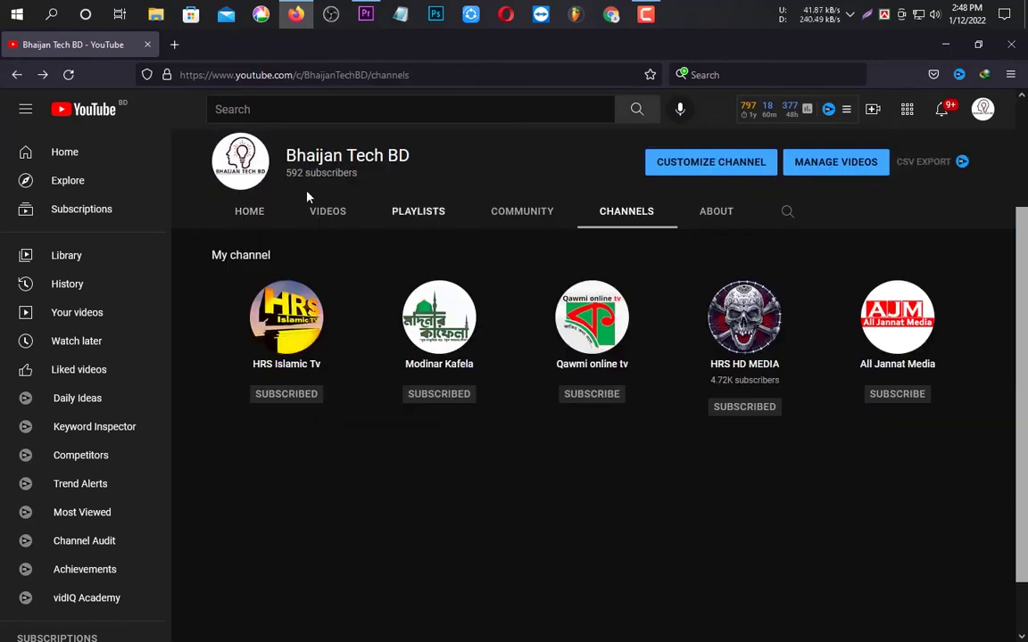
View Bhaijan Tech BD's uploaded videos, step back, then reopen and scroll through them
click(330, 215)
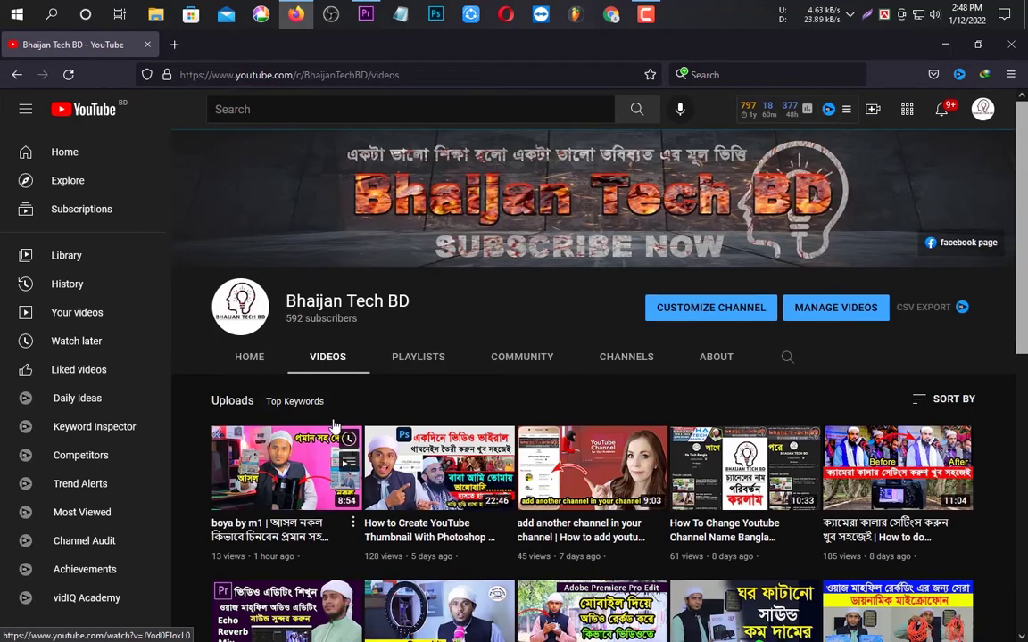
click(16, 75)
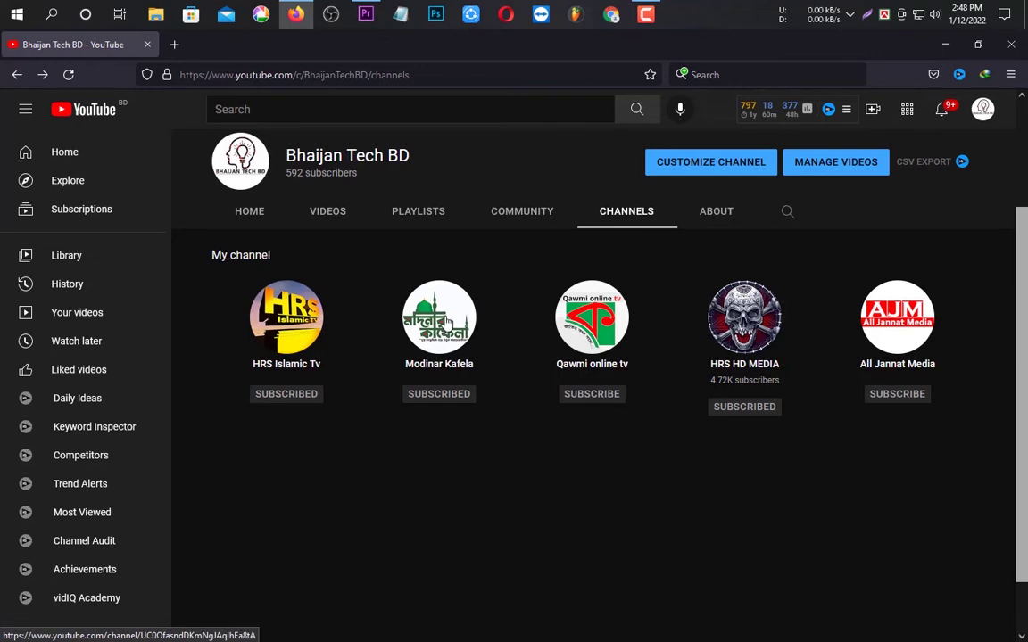
click(327, 226)
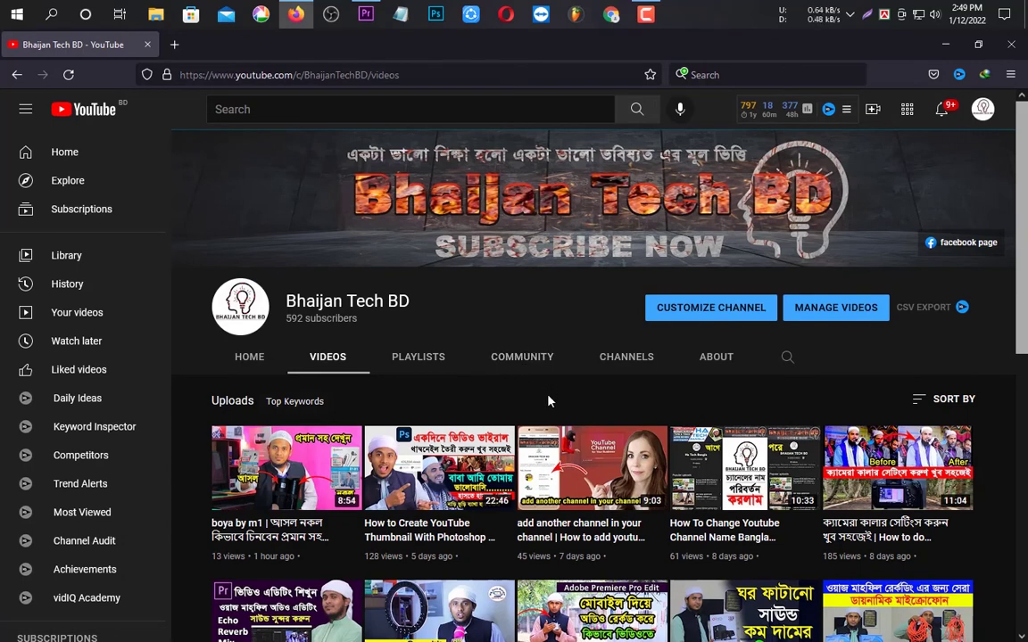
scroll(545, 395, down, 1)
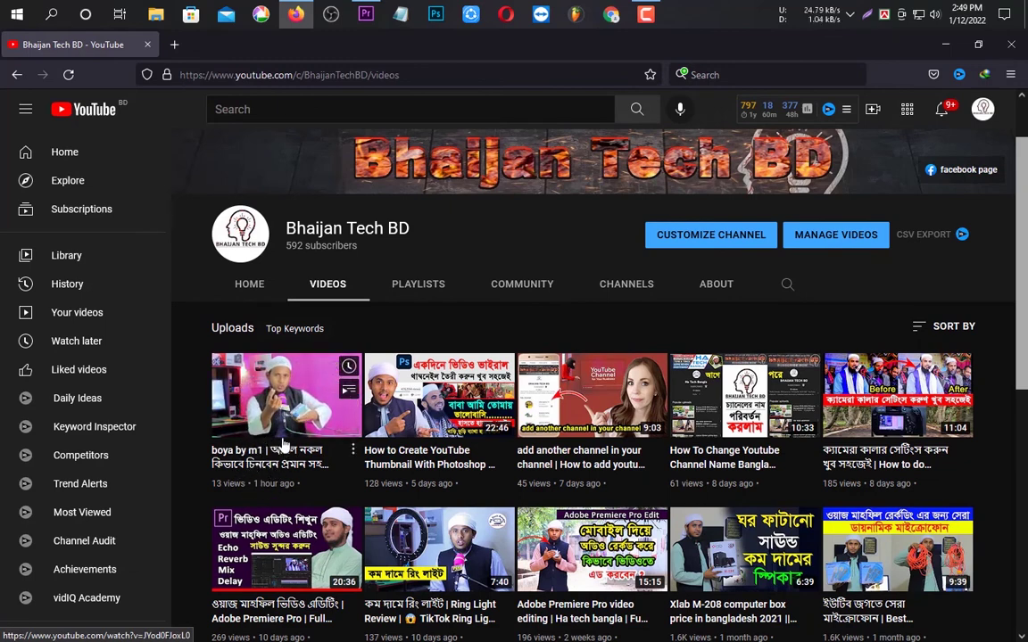
scroll(443, 438, up, 1)
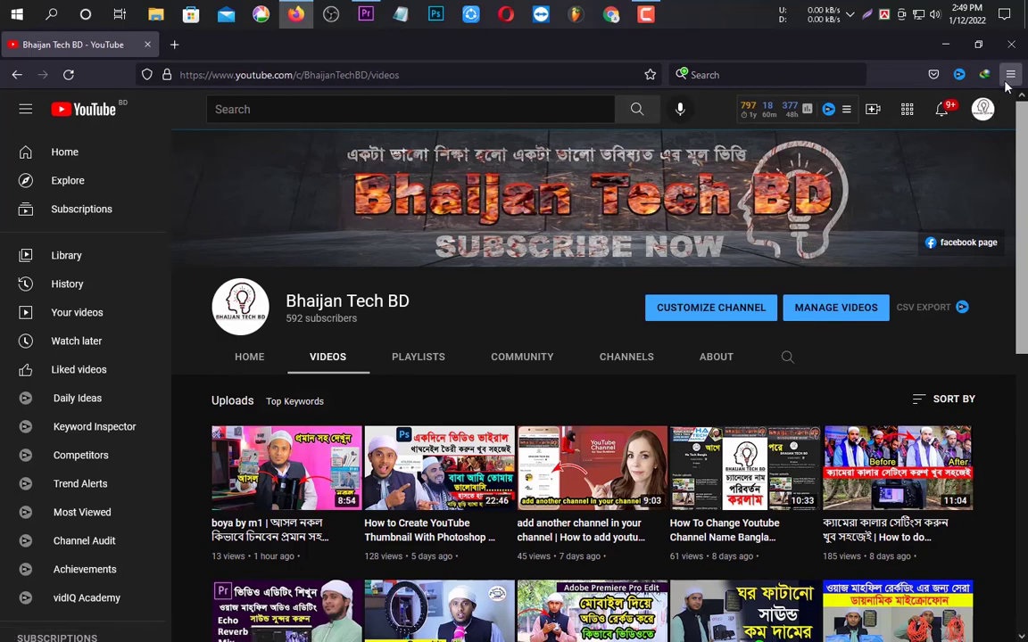
Minimize Firefox, refresh the desktop, and bring the Premiere Pro MVI_8490 project back up
click(946, 44)
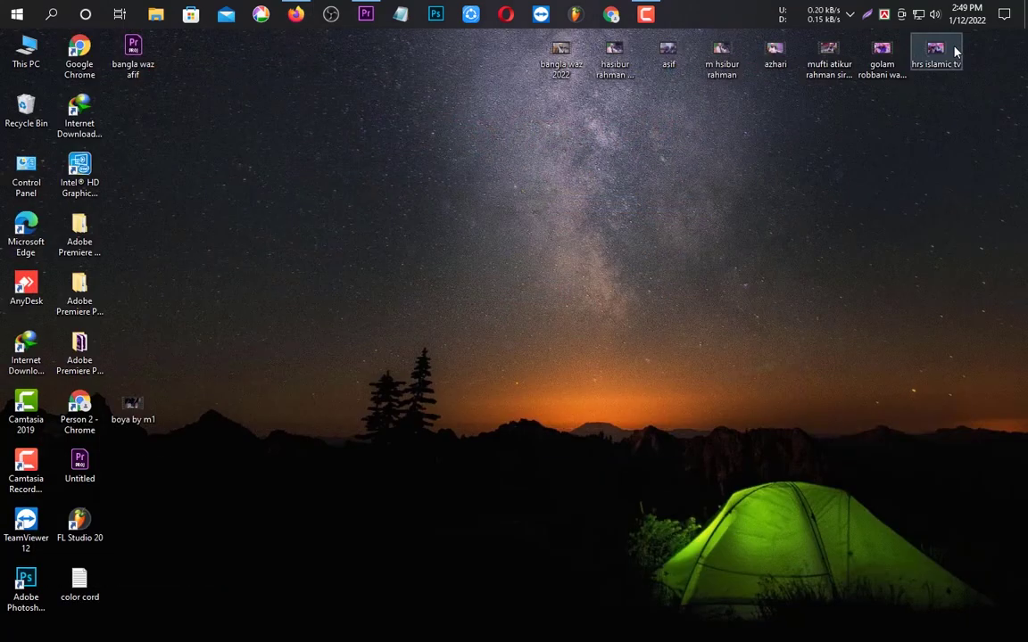
right_click(397, 185)
click(435, 225)
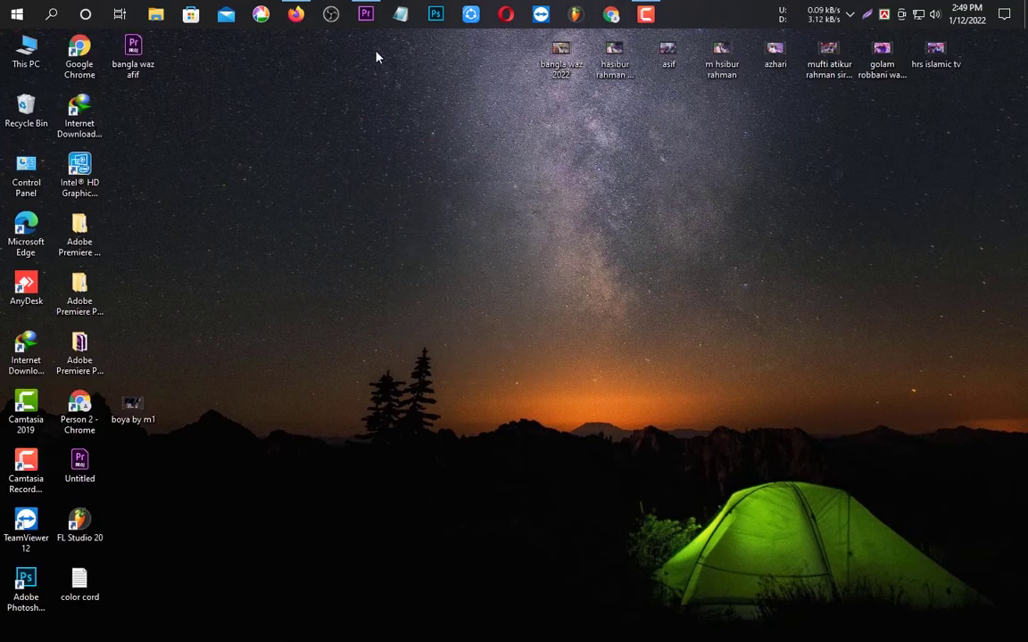
click(366, 14)
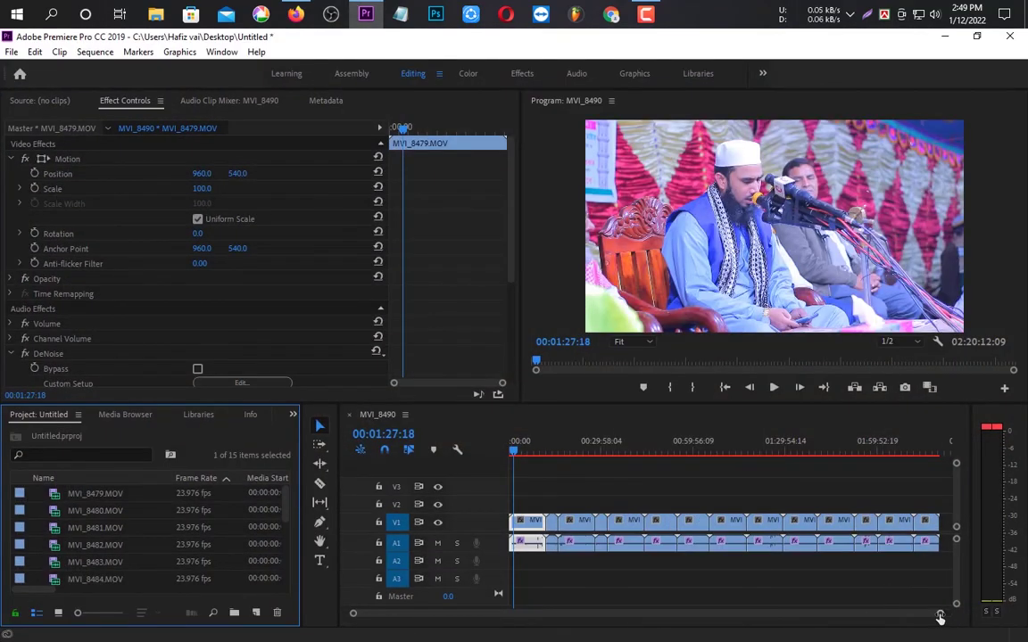
drag(940, 614, 943, 615)
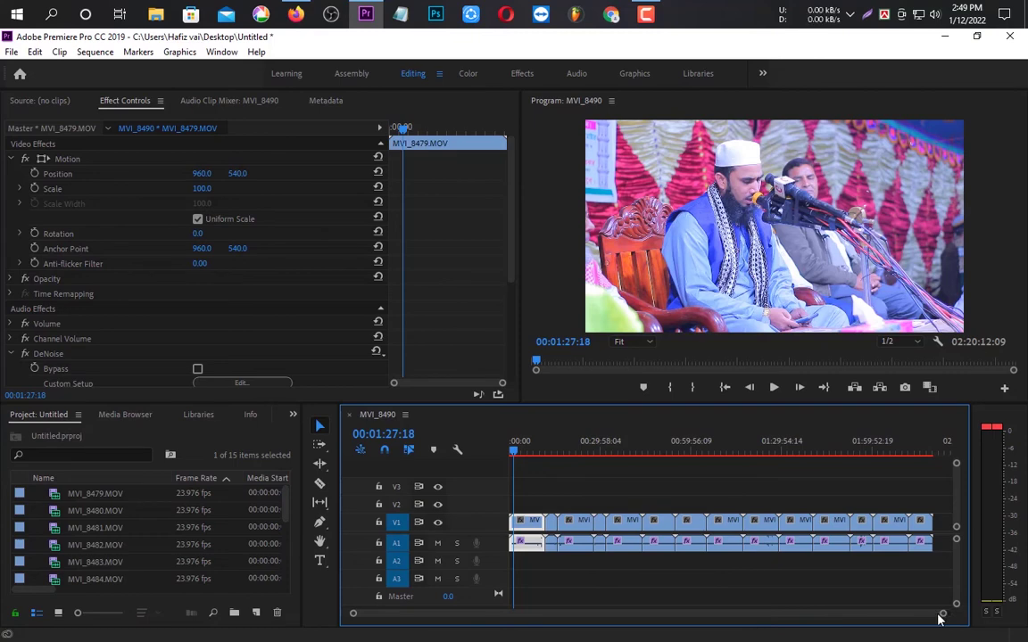